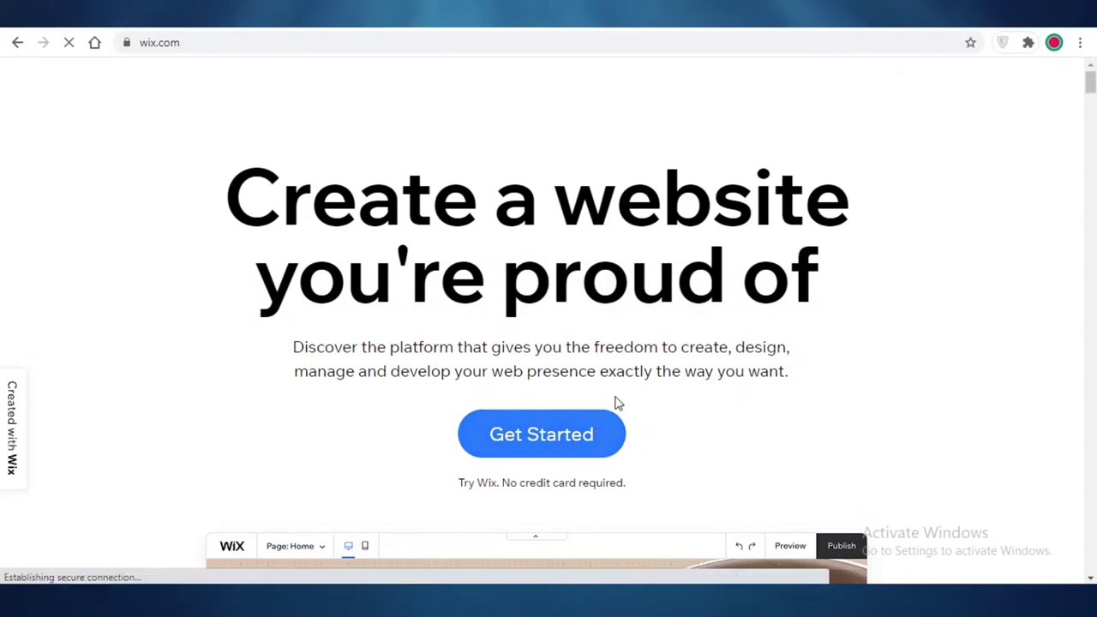
Step: Scroll through the wix.com home page before heading to the Log In page
scroll(617, 403, down, 3)
scroll(562, 223, down, 2)
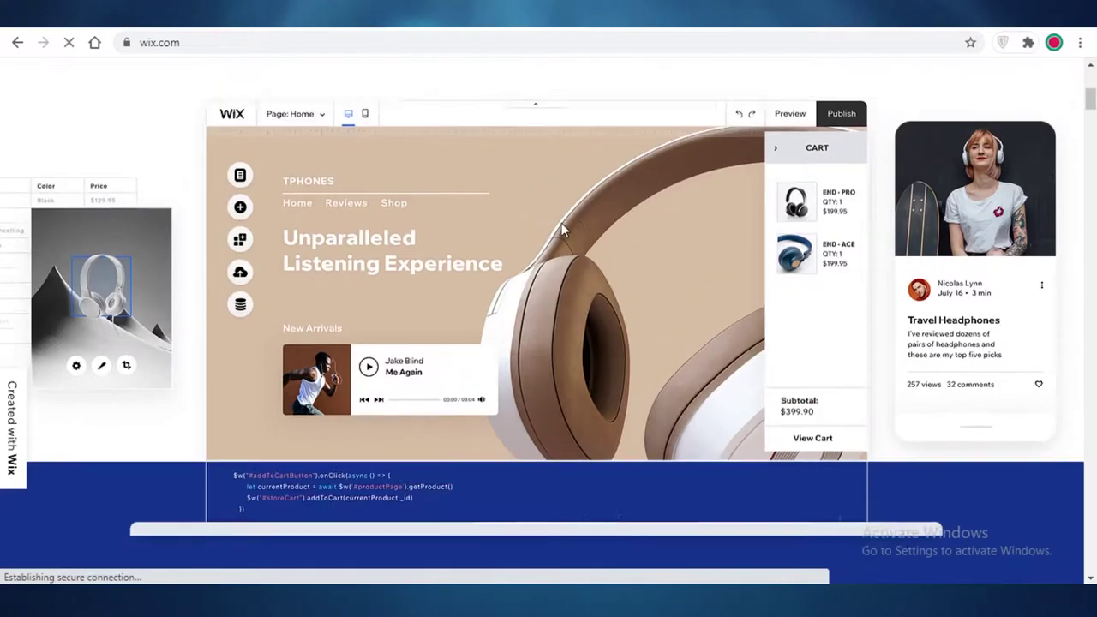
scroll(543, 252, up, 4)
scroll(694, 468, down, 15)
scroll(559, 247, up, 12)
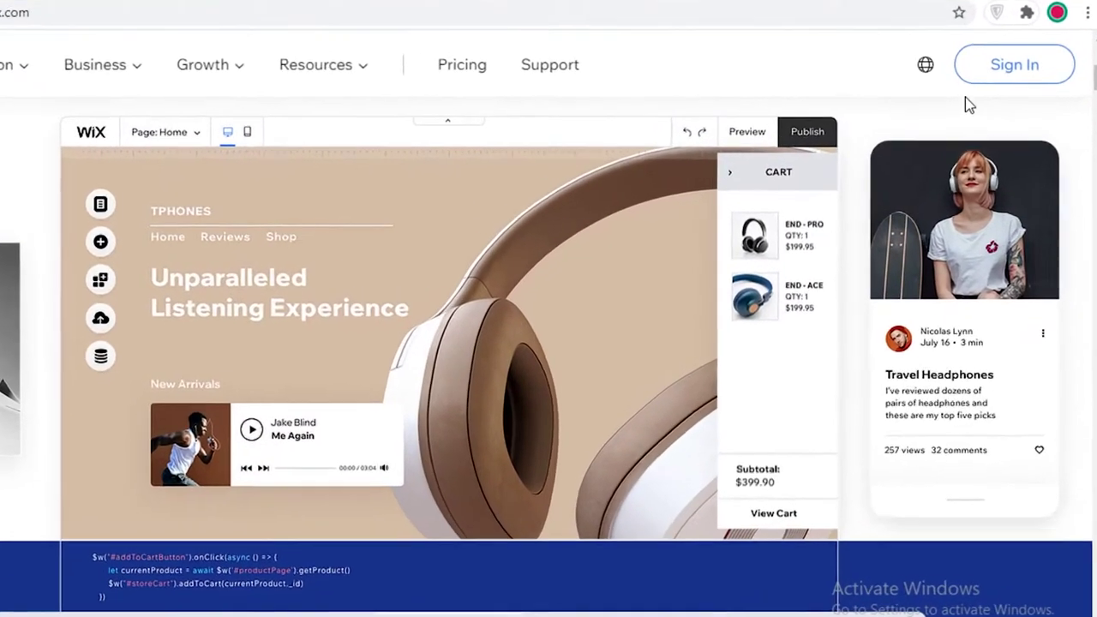
scroll(1032, 96, up, 8)
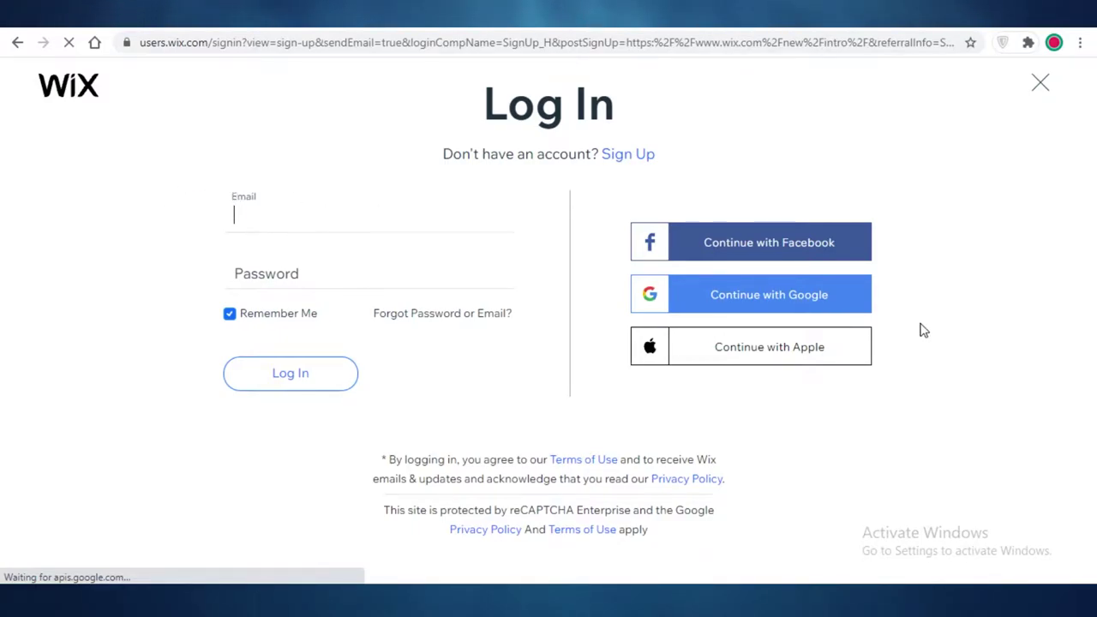
Step: Sign in to Wix with the Google account
click(829, 304)
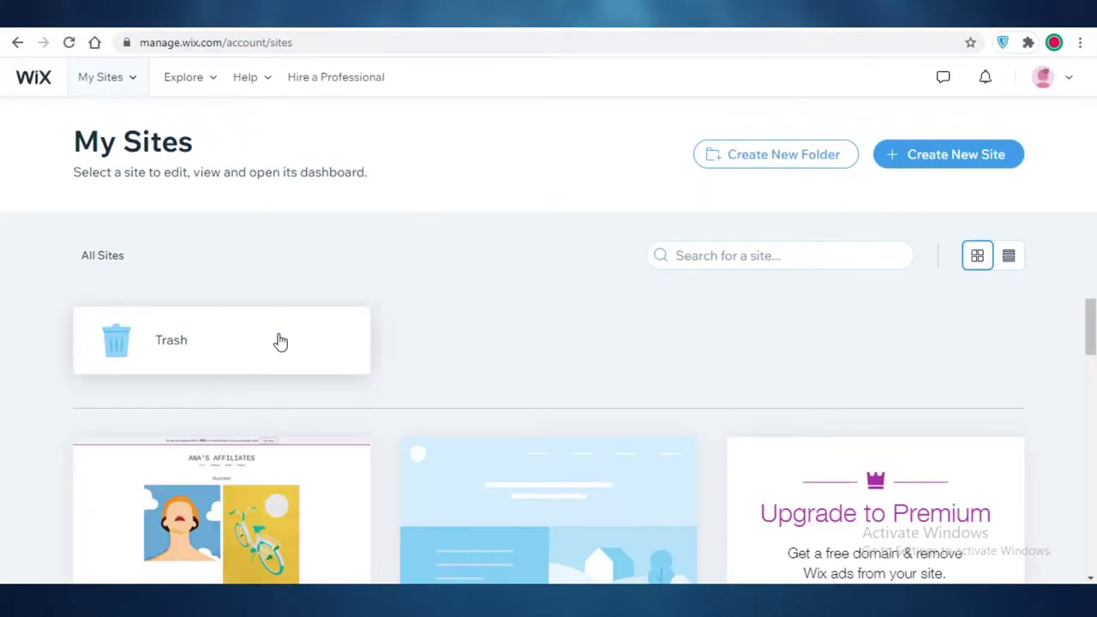
scroll(281, 341, down, 5)
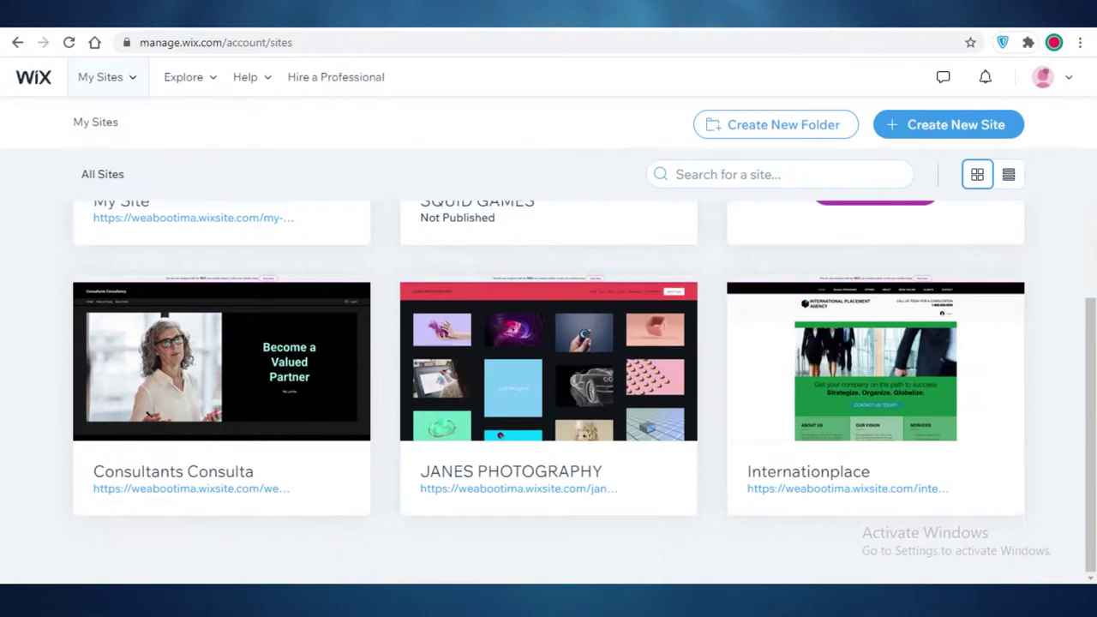
scroll(779, 215, up, 3)
scroll(960, 258, up, 3)
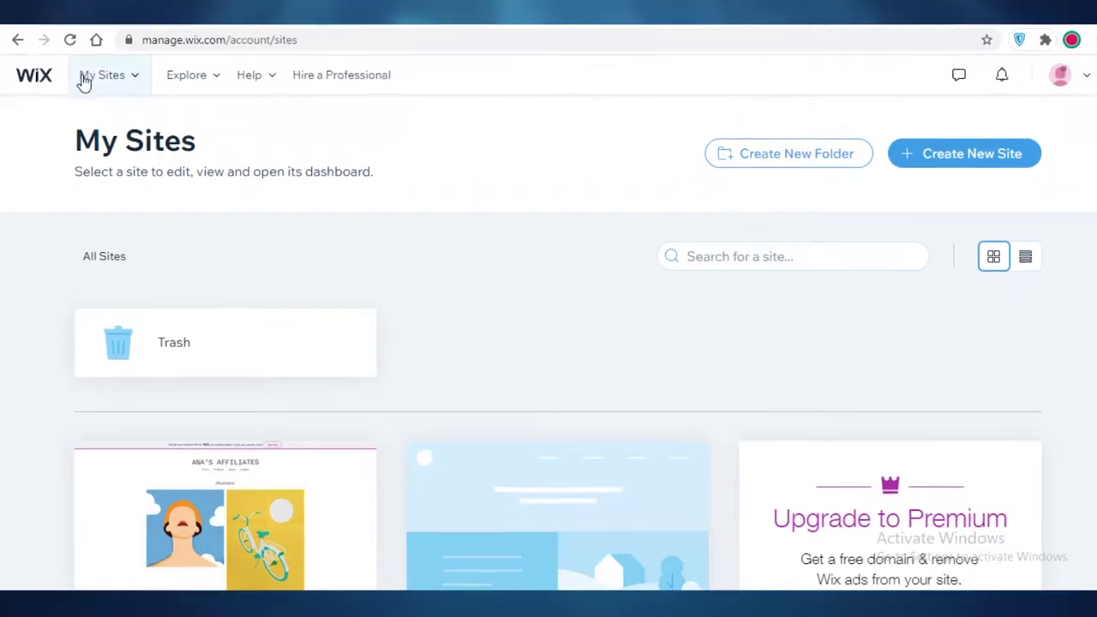
Step: Browse the My Sites menus on the dashboard and start creating a new site
click(98, 77)
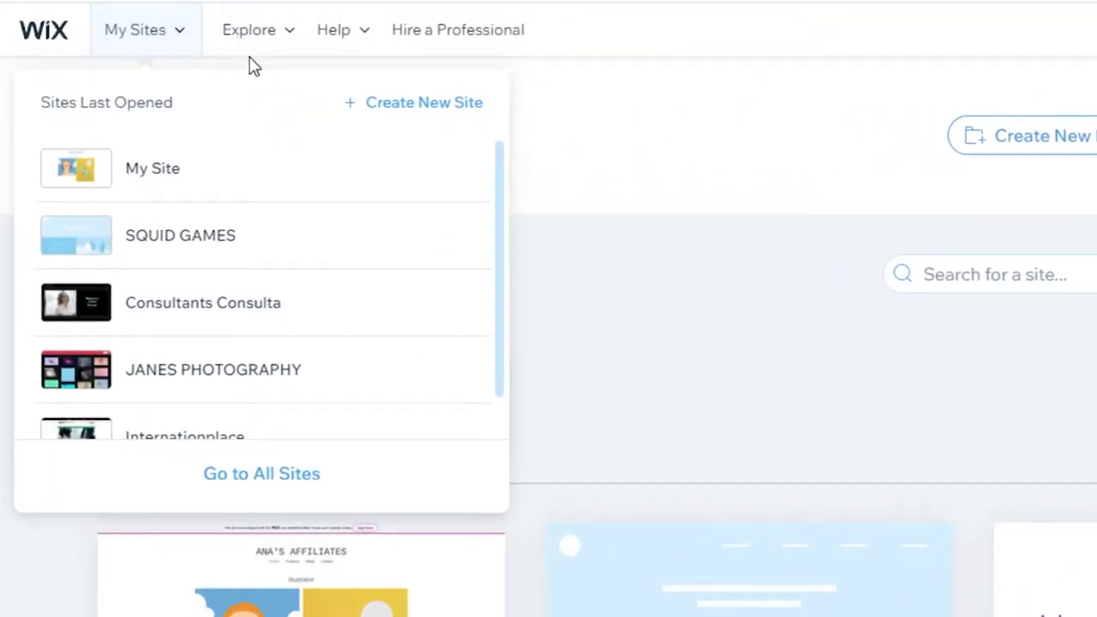
mouse_move(292, 42)
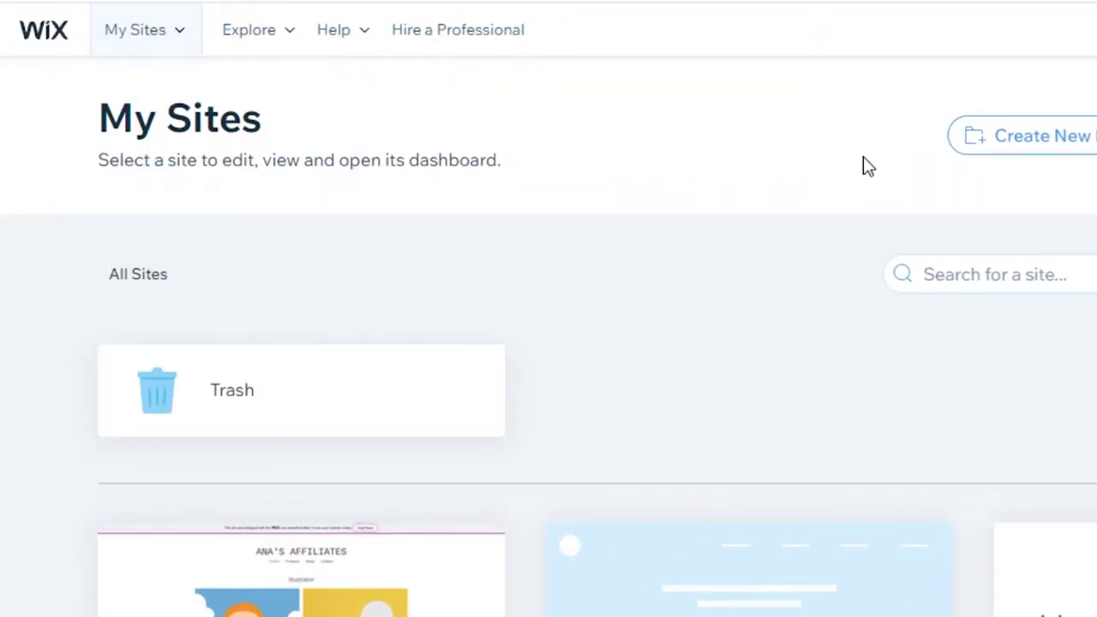
mouse_move(1096, 30)
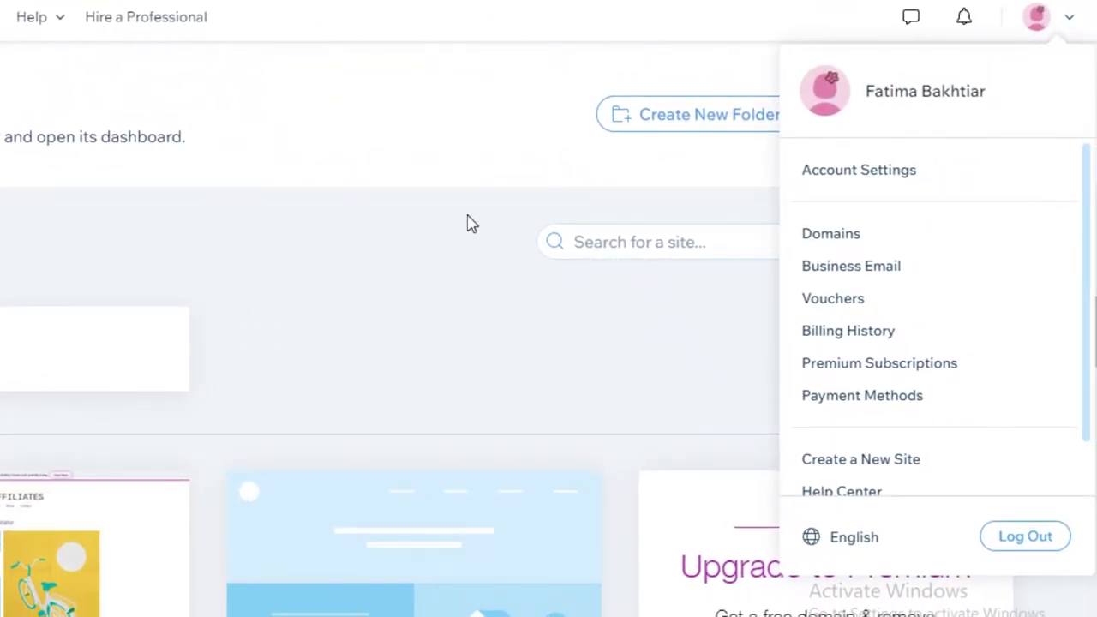
click(899, 113)
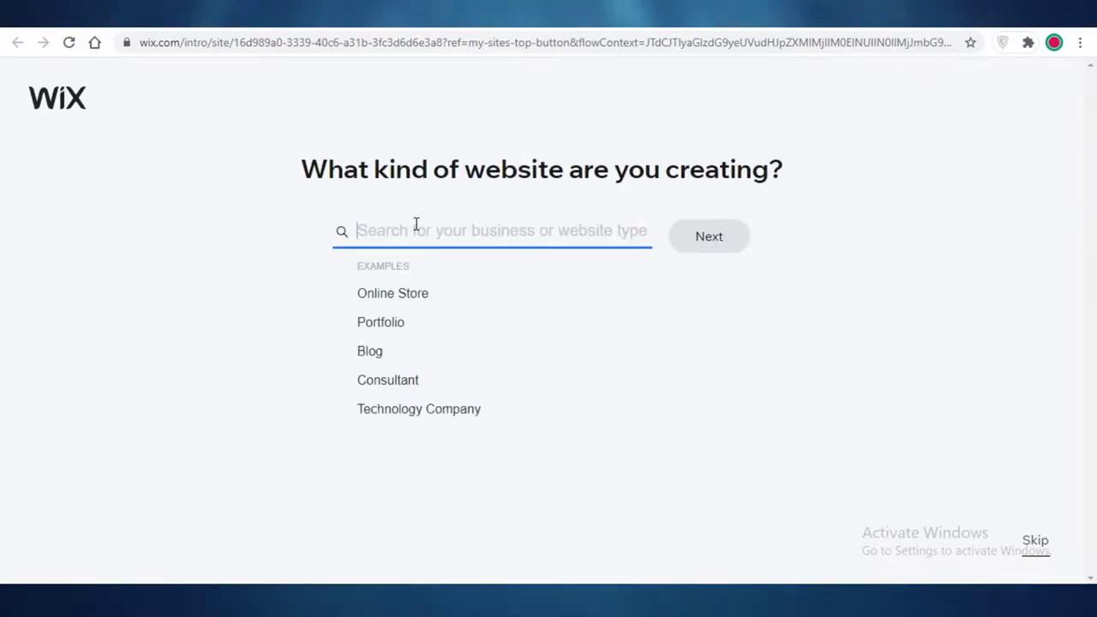
Step: Choose Art Portfolio as the website type and opt to edit a template
text(art pr)
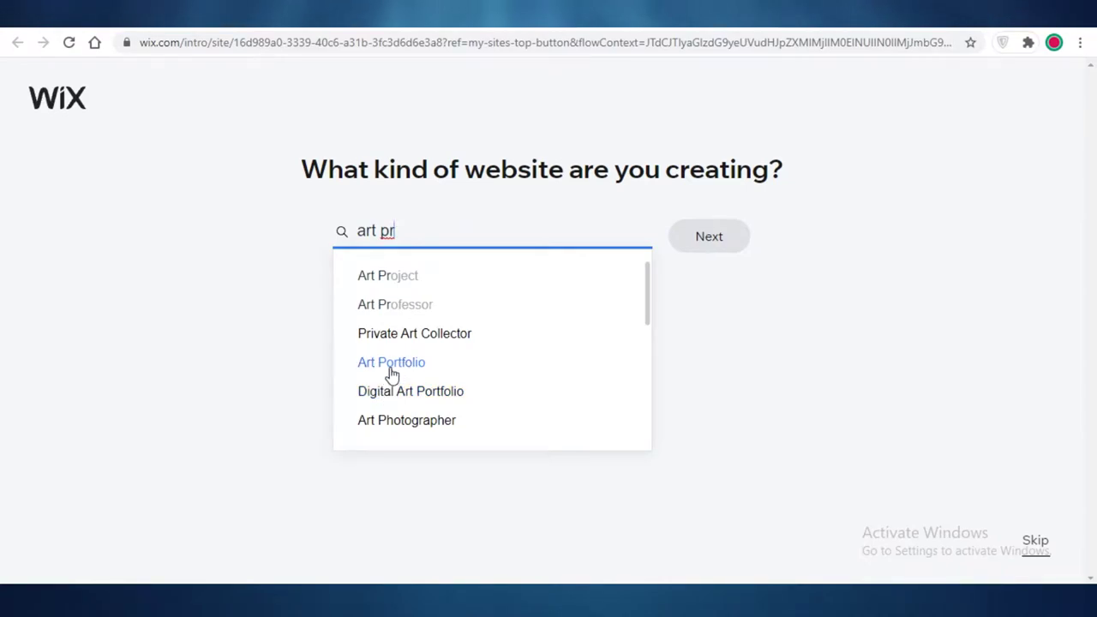
click(396, 364)
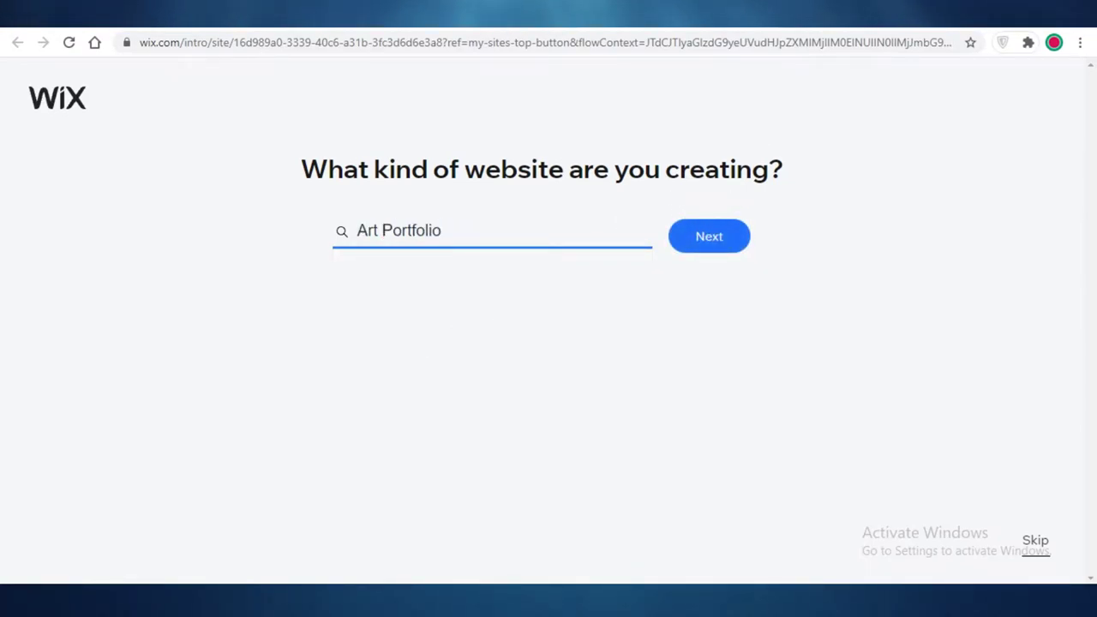
click(708, 238)
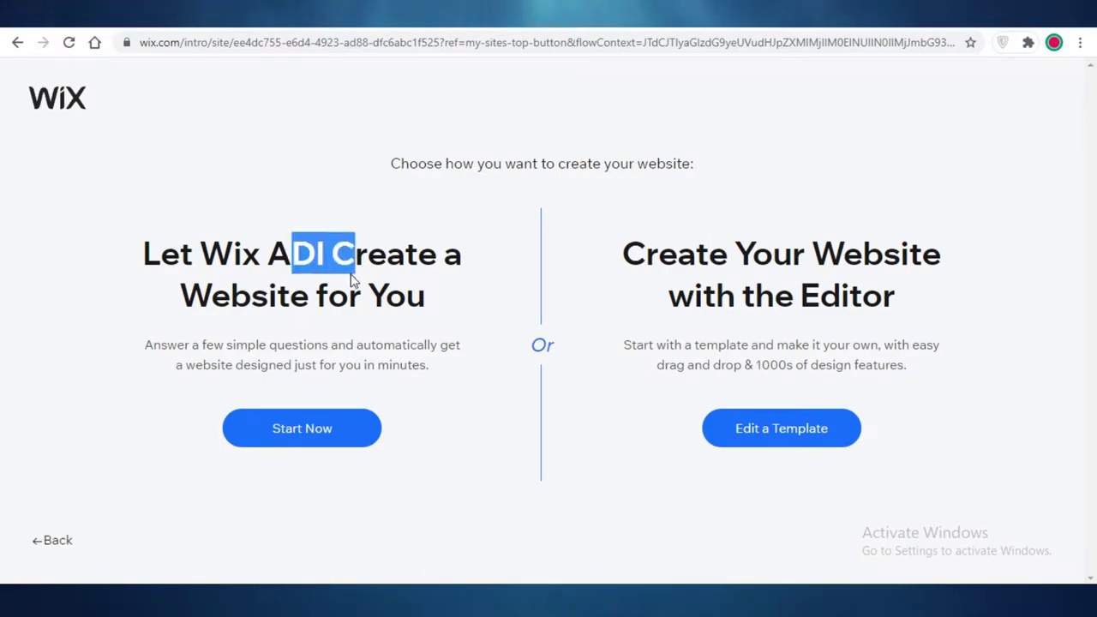
click(351, 279)
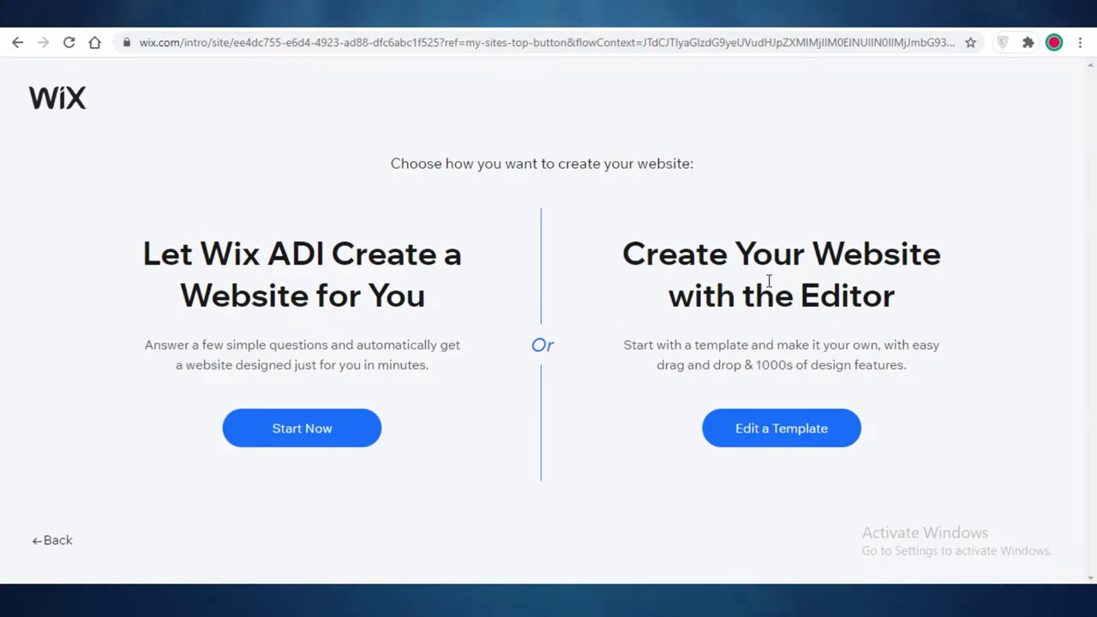
triple_click(762, 417)
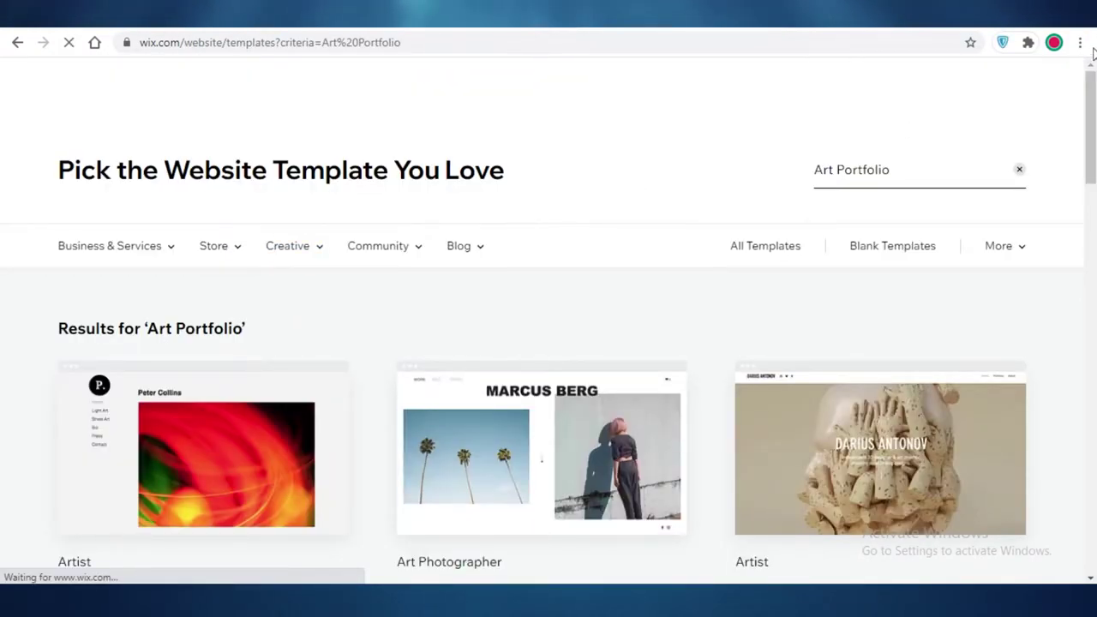
Step: Scroll through the first page of Art Portfolio template results
scroll(1090, 100, down, 2)
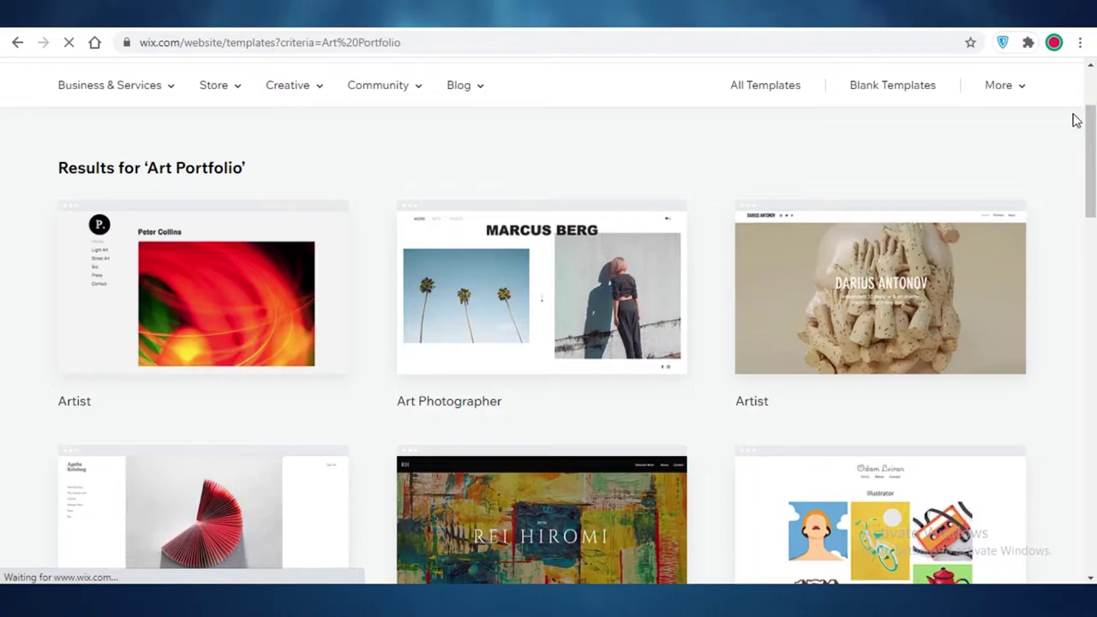
scroll(1, 499, down, 13)
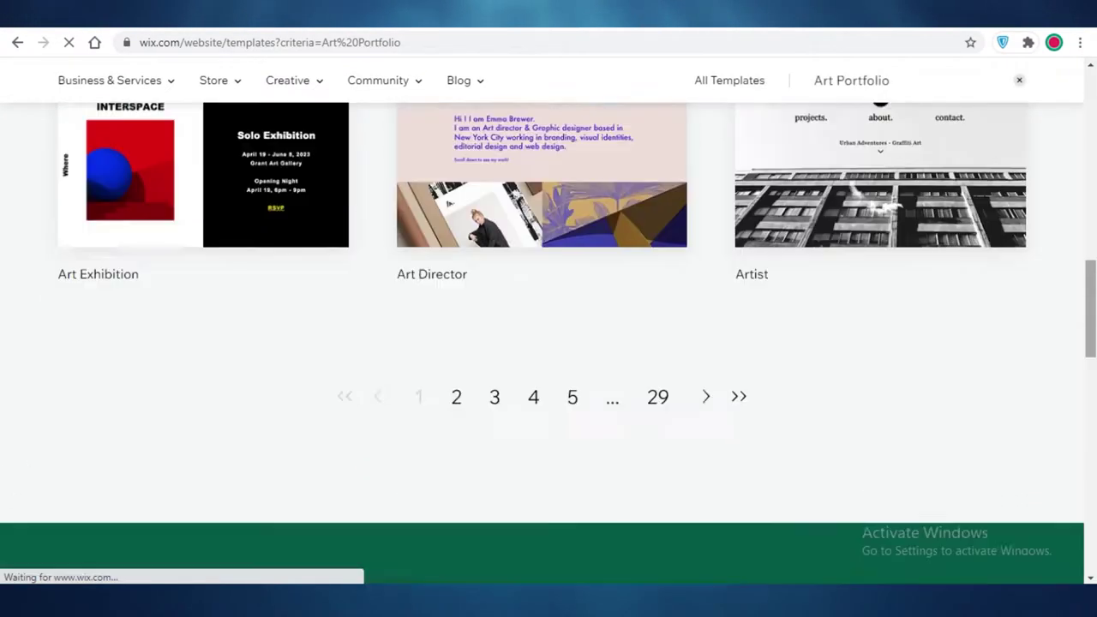
scroll(1092, 326, up, 4)
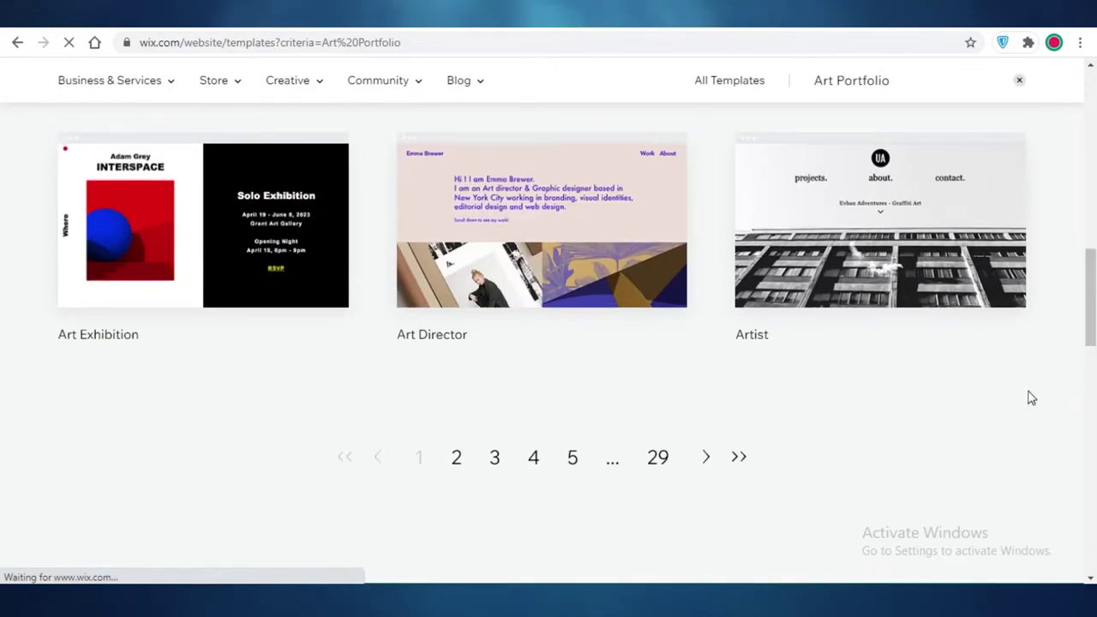
scroll(716, 349, up, 6)
scroll(906, 317, down, 3)
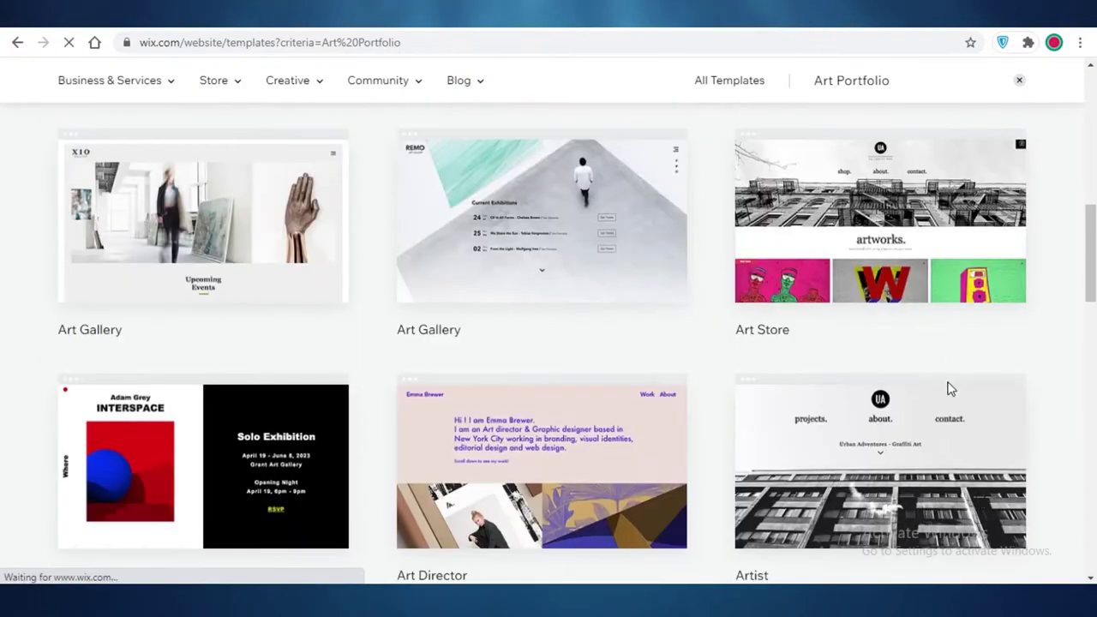
scroll(940, 485, down, 2)
scroll(49, 338, up, 8)
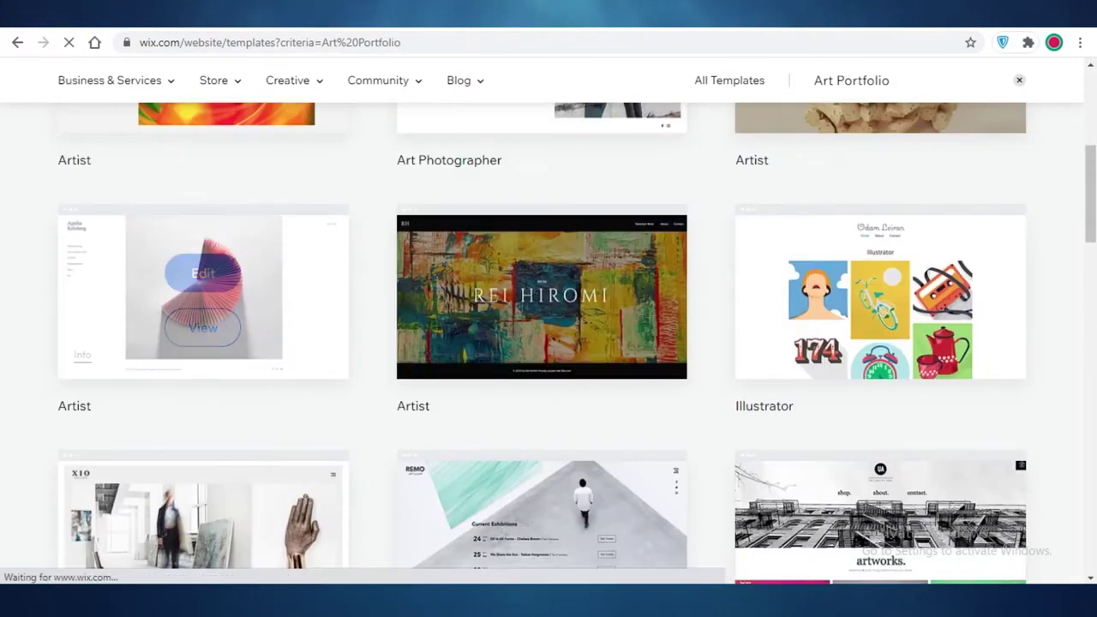
scroll(68, 330, up, 3)
scroll(578, 311, down, 3)
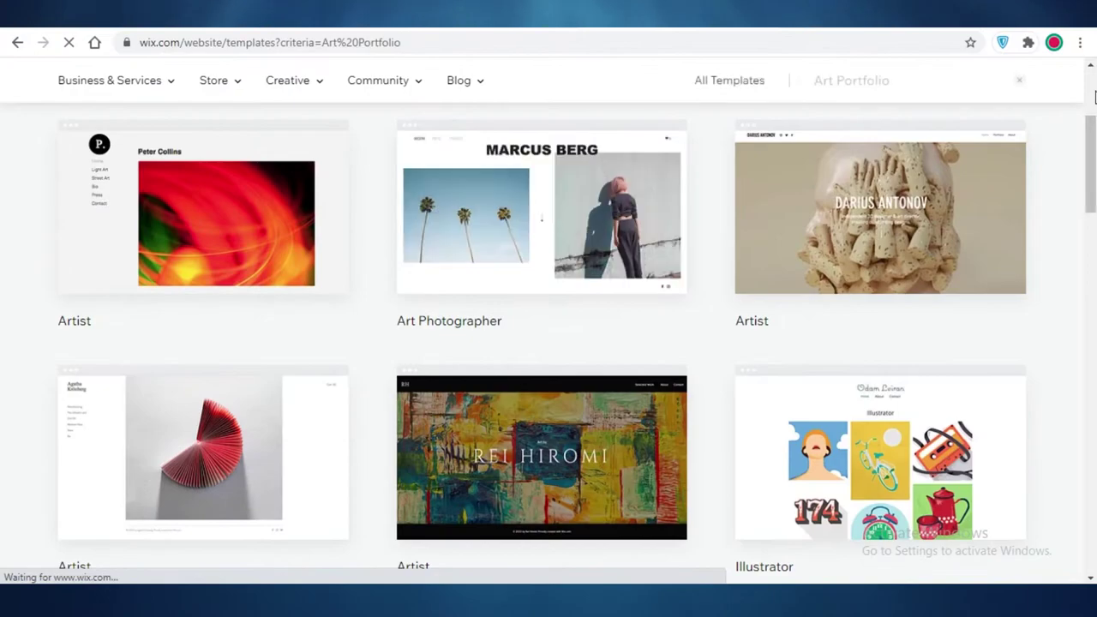
scroll(813, 256, down, 8)
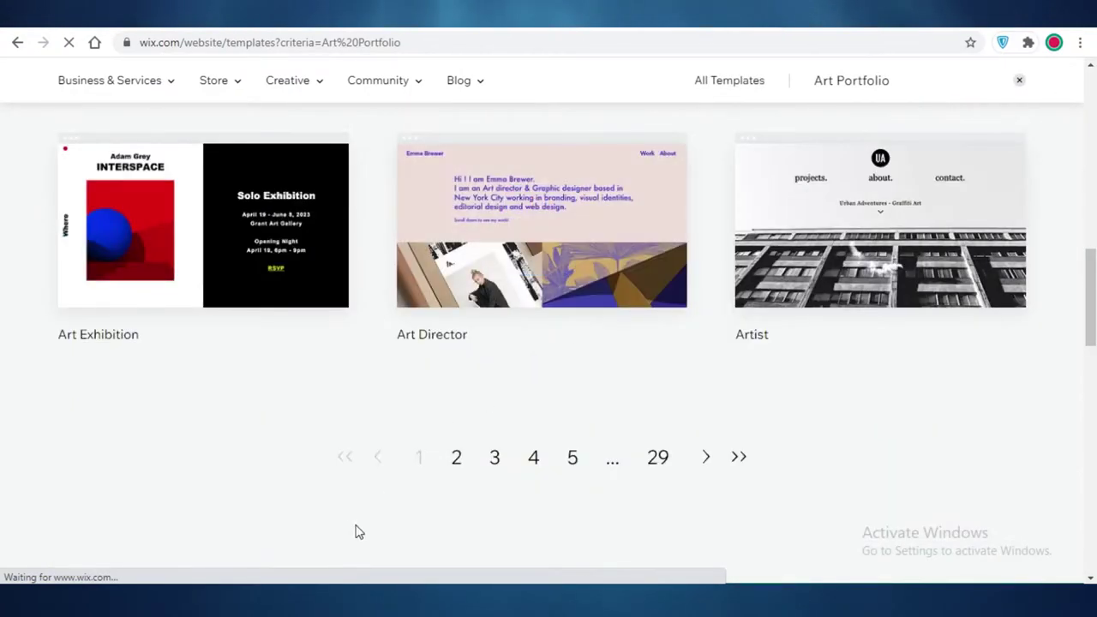
Step: Go to page 2 of the results and locate the Illustrator template card
click(456, 459)
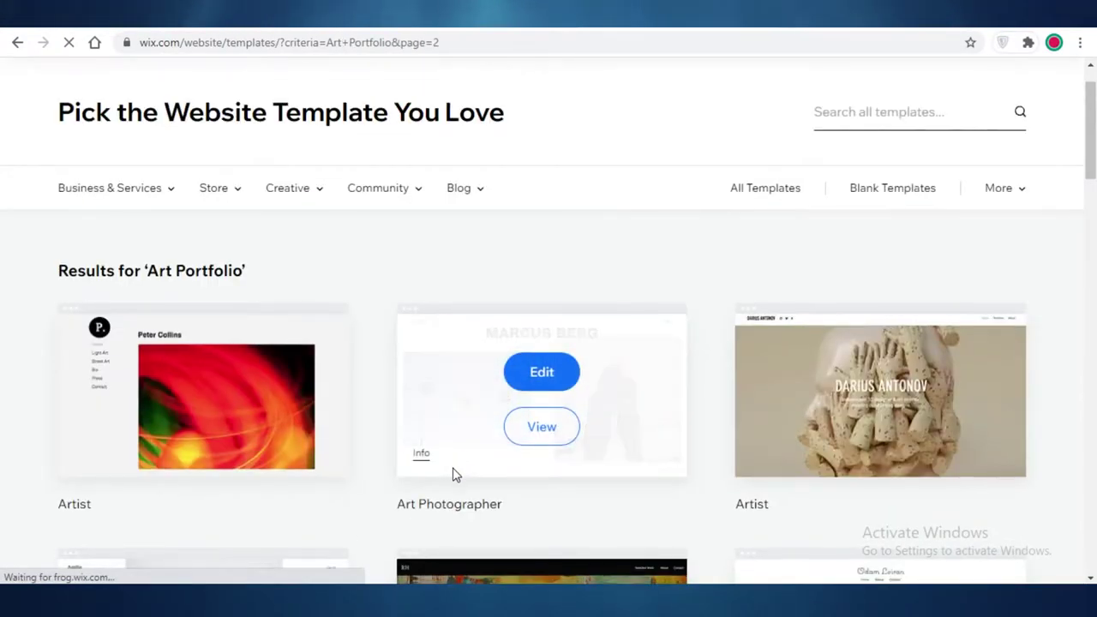
scroll(132, 263, down, 3)
scroll(499, 224, down, 8)
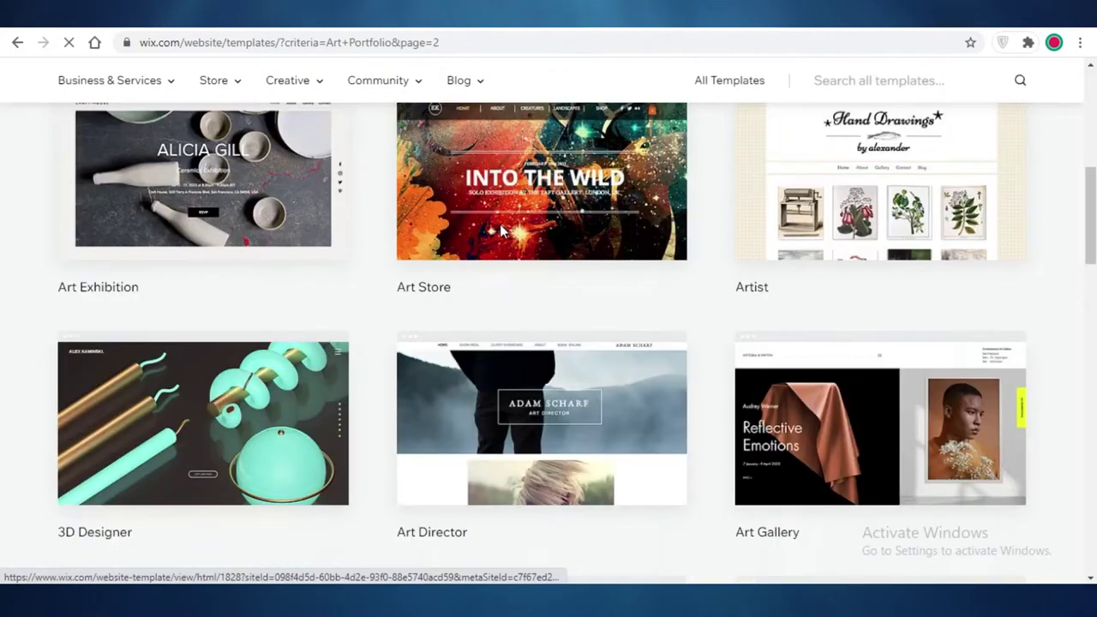
scroll(553, 206, down, 1)
scroll(649, 335, up, 4)
scroll(665, 374, down, 4)
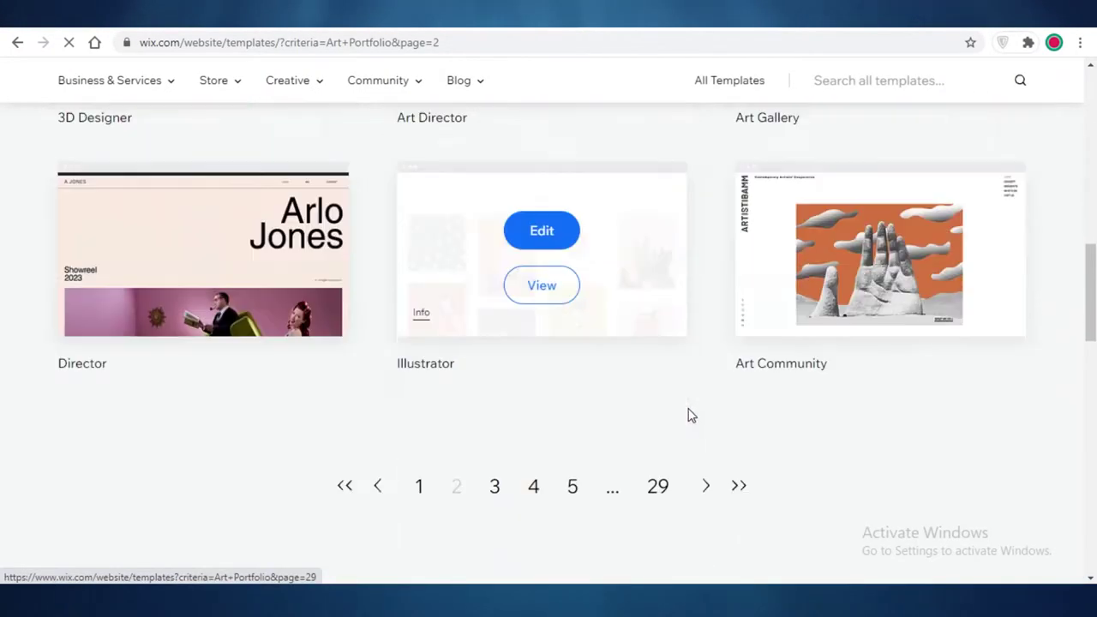
scroll(800, 306, up, 1)
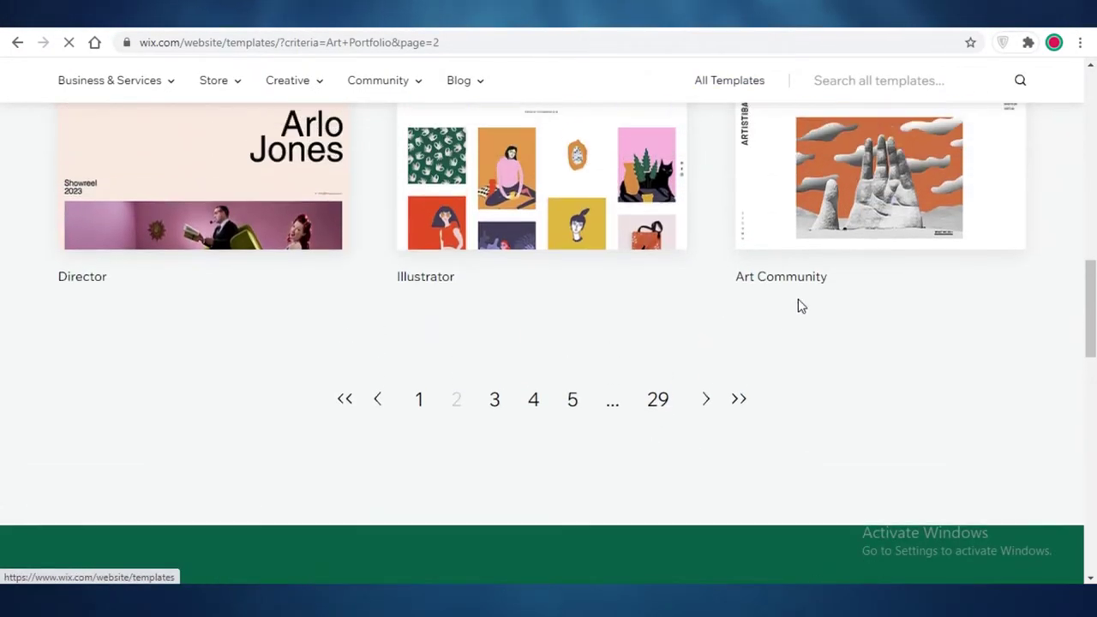
scroll(630, 549, up, 4)
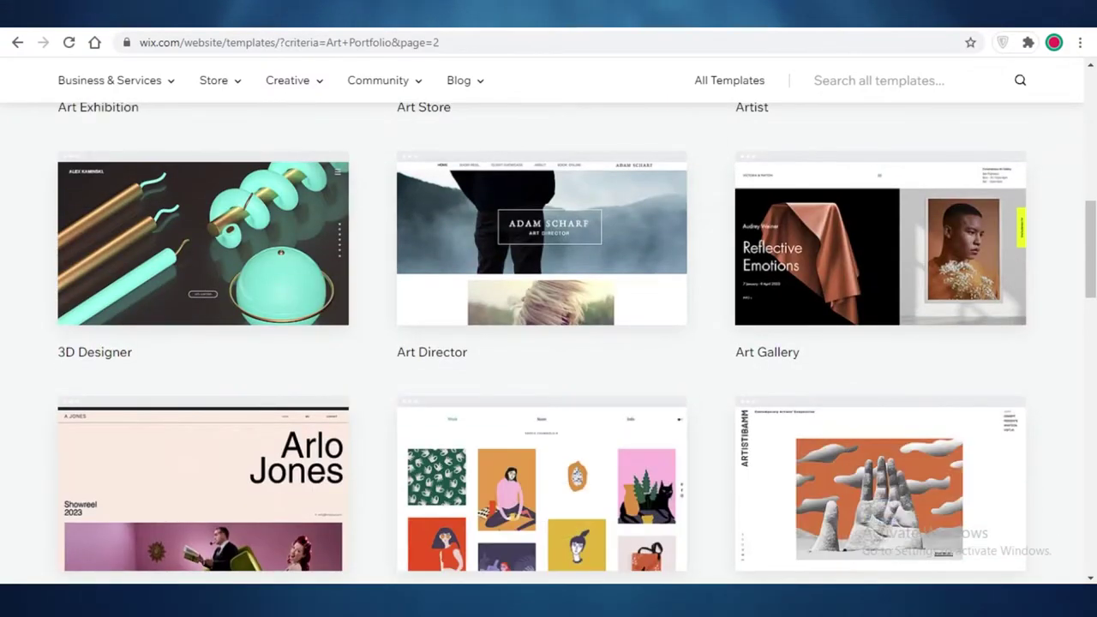
scroll(1092, 345, up, 1)
scroll(1062, 249, down, 1)
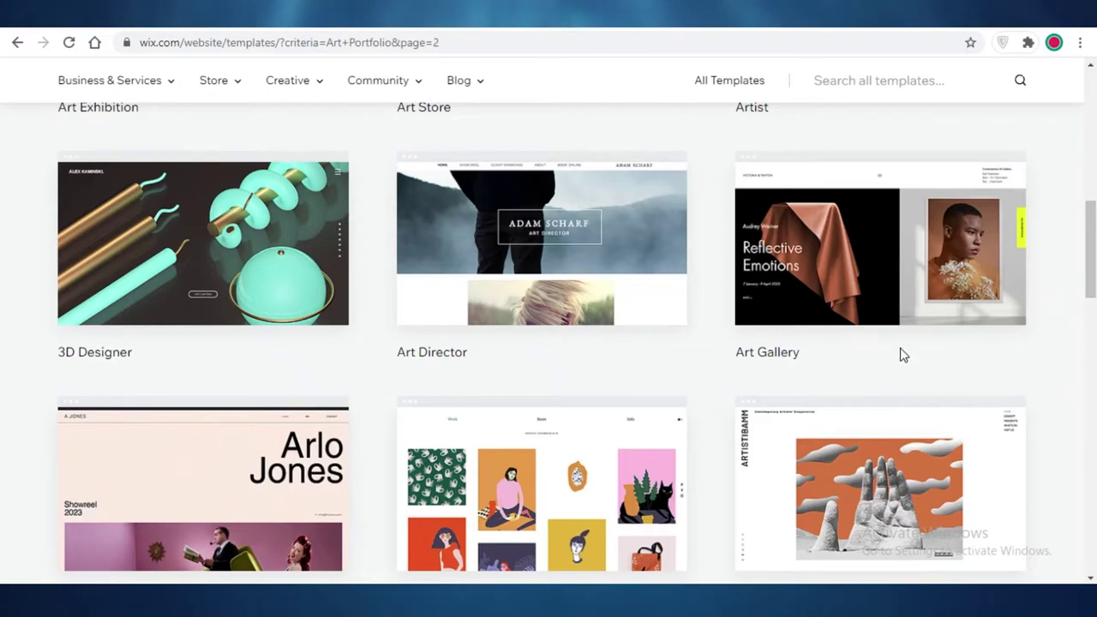
scroll(1074, 323, down, 2)
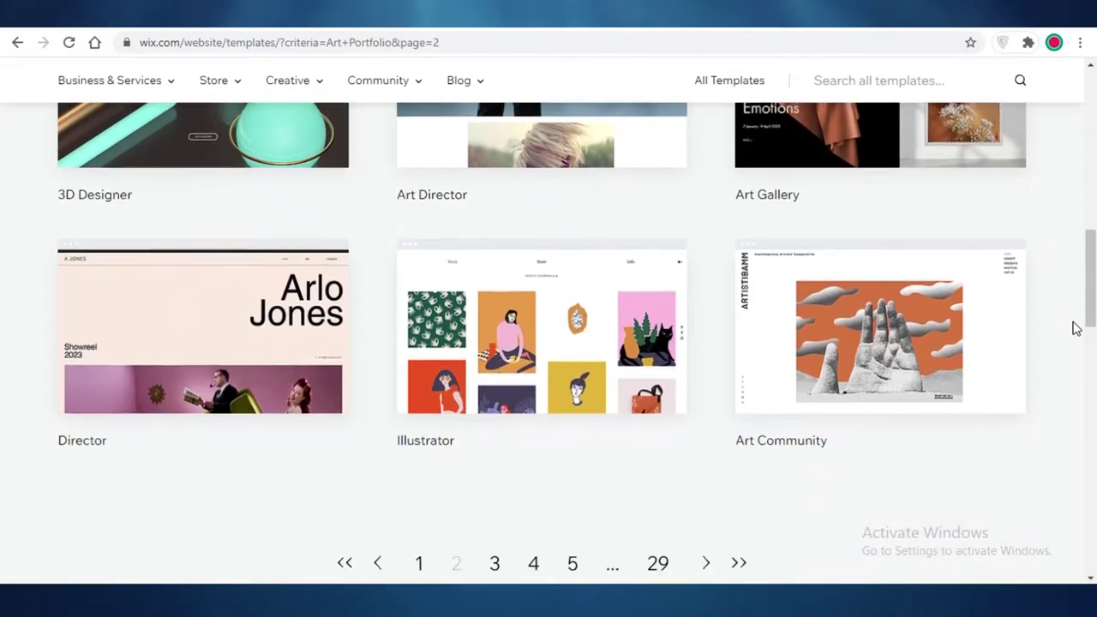
mouse_move(602, 365)
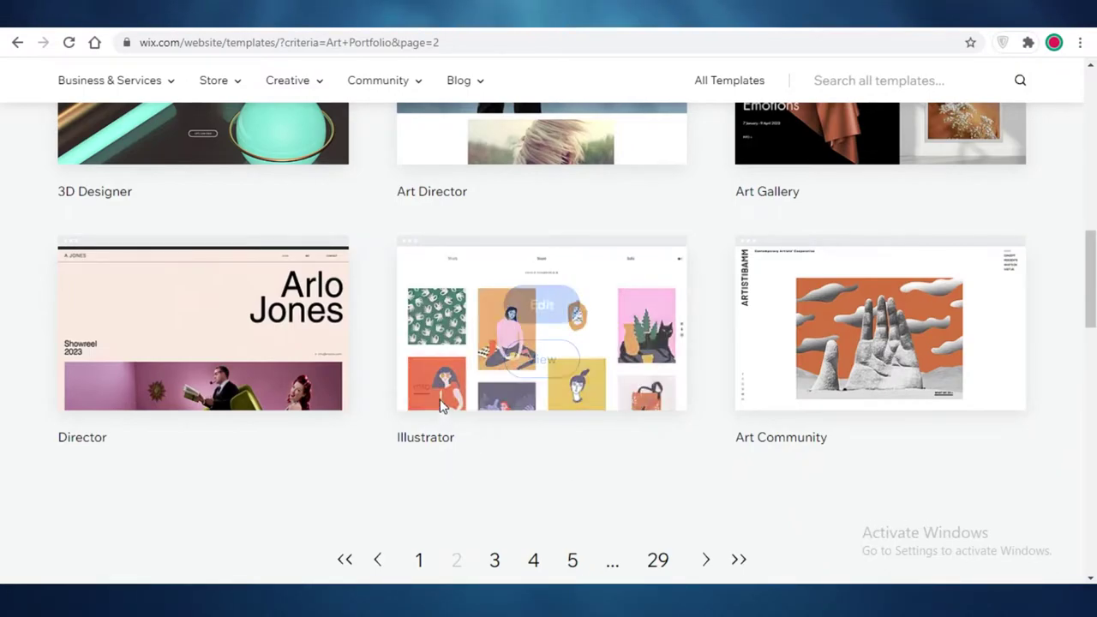
scroll(479, 402, up, 7)
scroll(549, 343, up, 2)
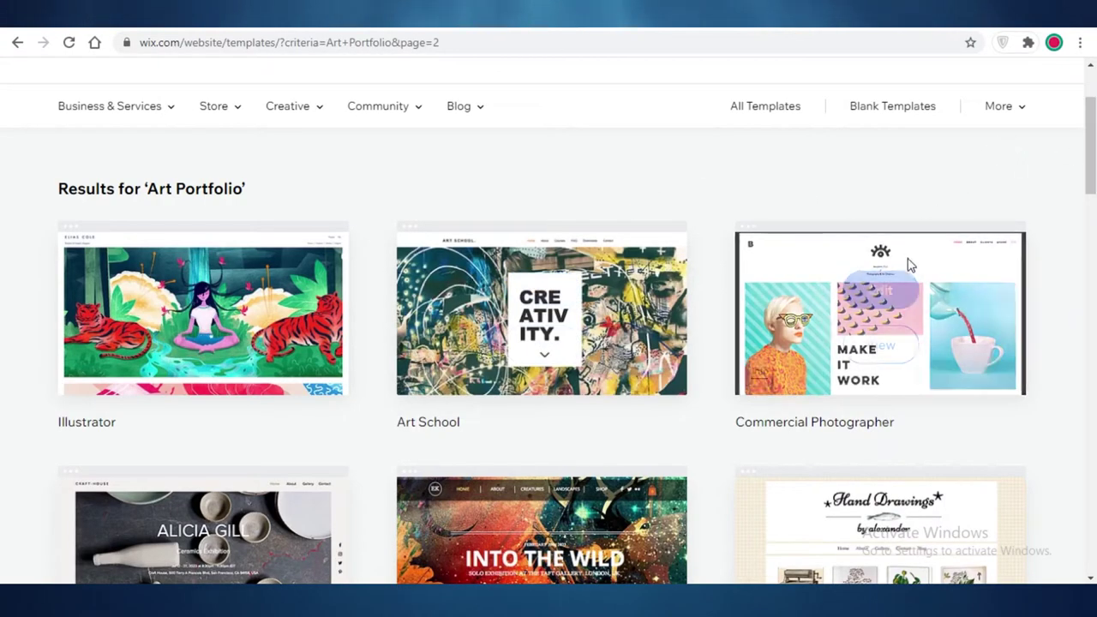
mouse_move(1013, 373)
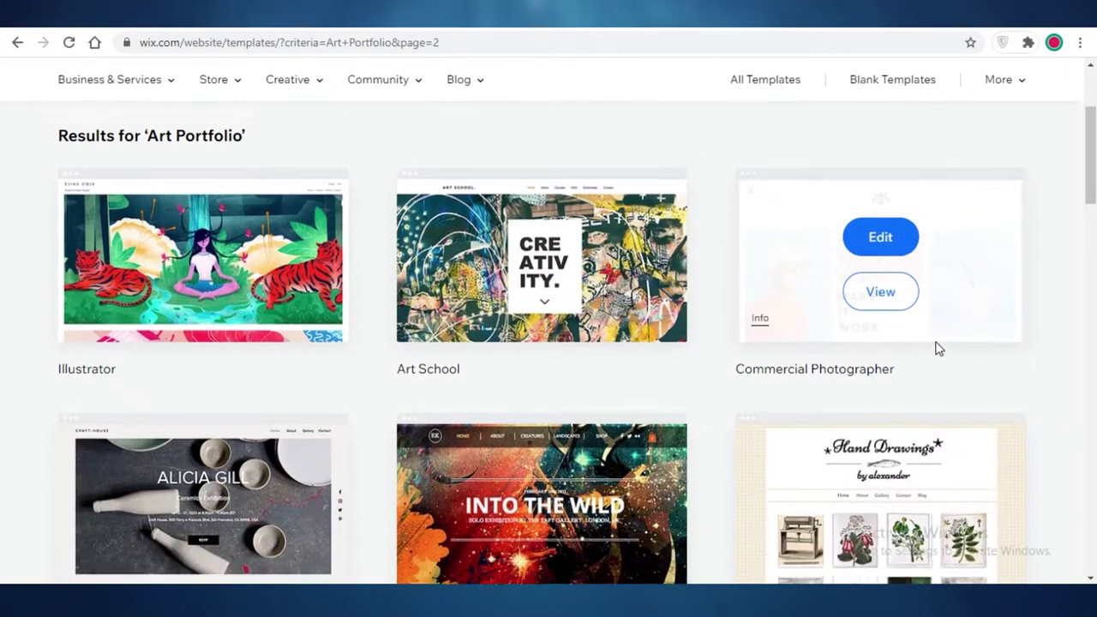
scroll(648, 299, down, 8)
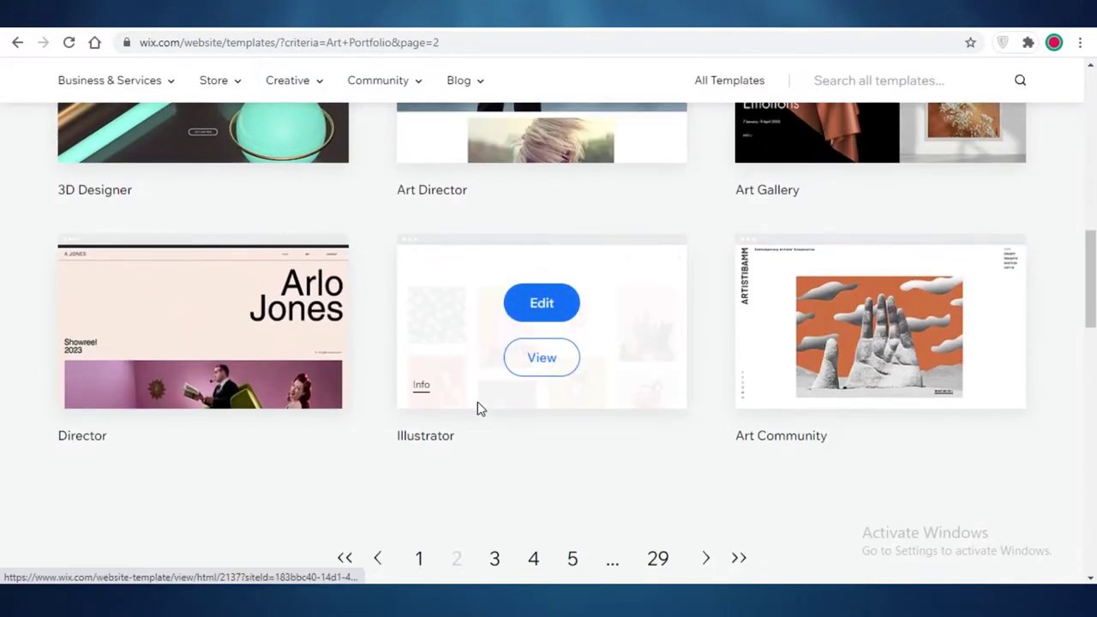
Step: Open the Illustrator template in the editor and make its header shorter
click(561, 305)
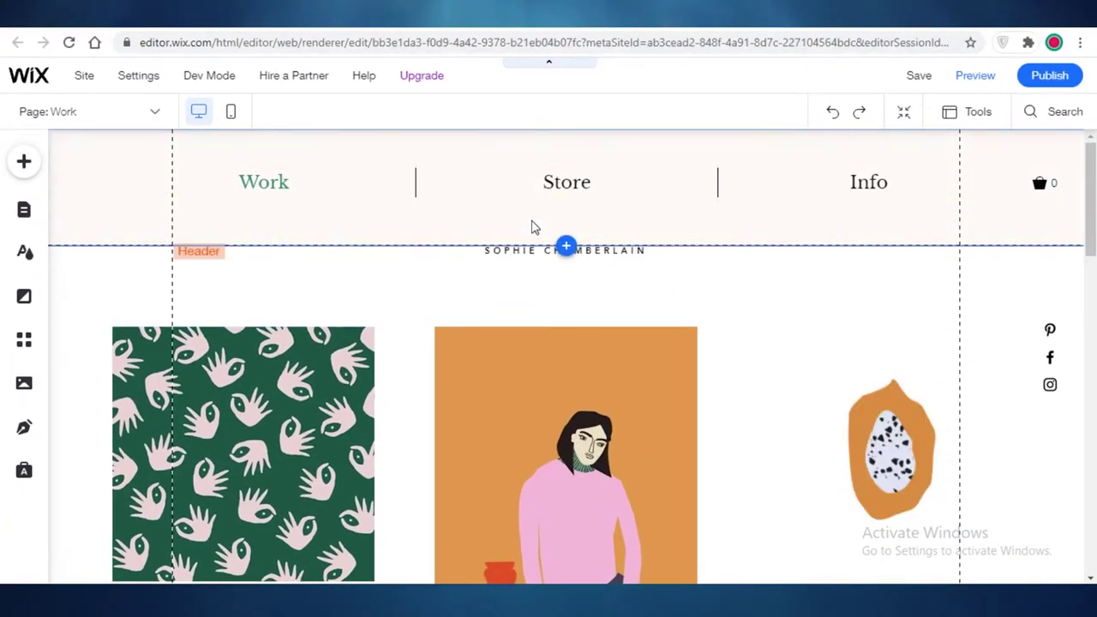
click(527, 250)
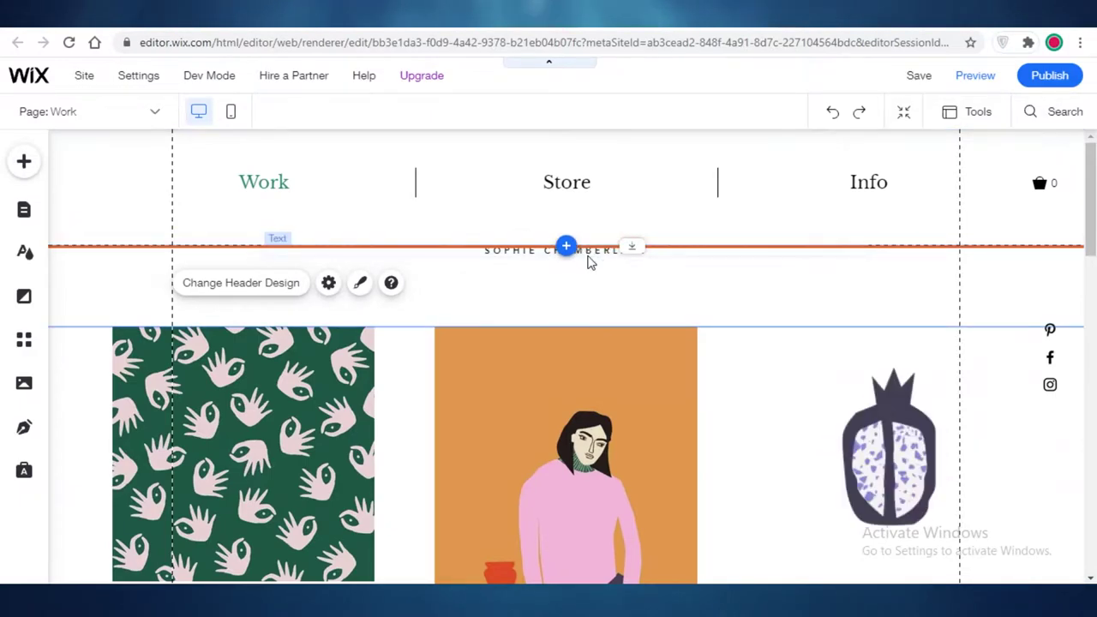
mouse_move(599, 261)
mouse_down()
mouse_move(600, 274)
mouse_move(611, 209)
mouse_move(602, 250)
mouse_up()
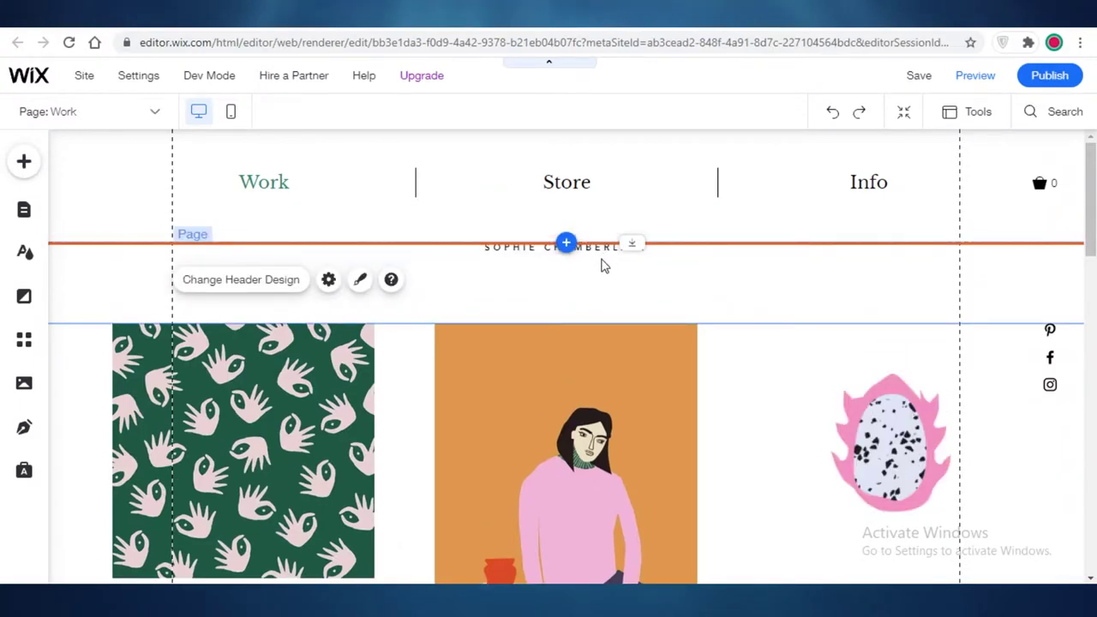
Step: Make the artist-name text box taller and move it below the header
double_click(602, 256)
drag(589, 297, 585, 311)
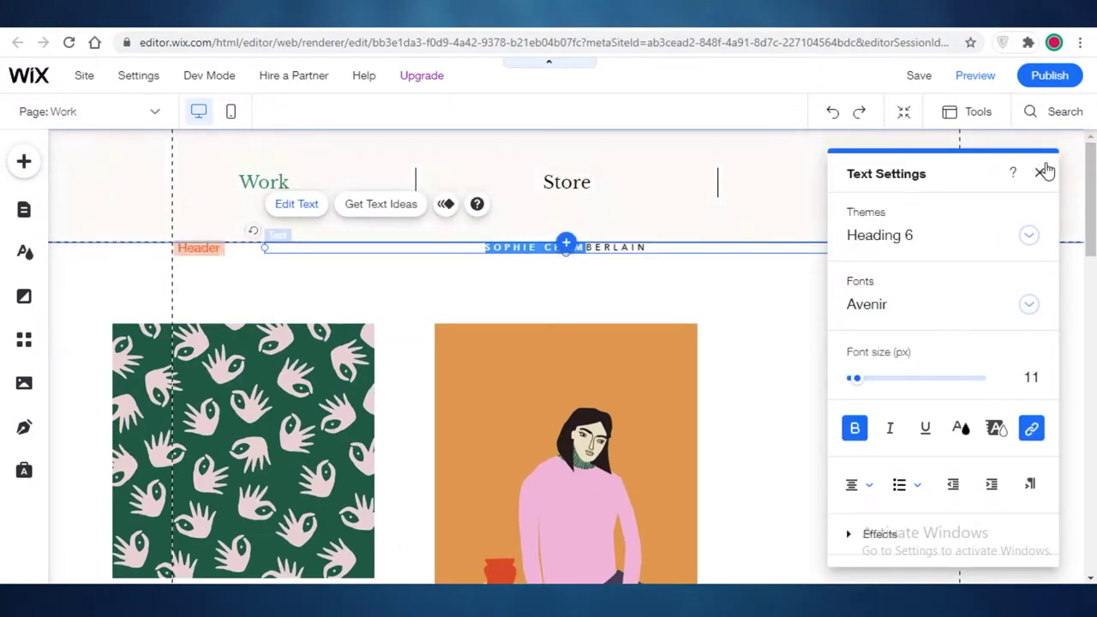
click(1040, 174)
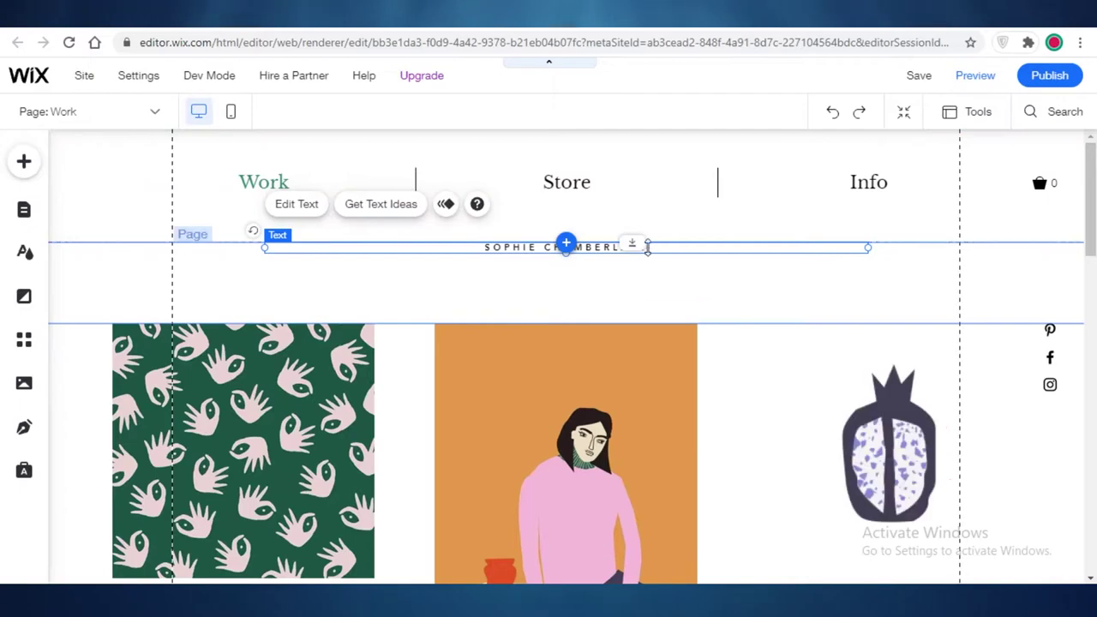
drag(648, 255, 639, 303)
drag(566, 242, 588, 287)
Step: Change the name text to 'JANES ART PROTFOLIO' and narrow its text box
double_click(581, 284)
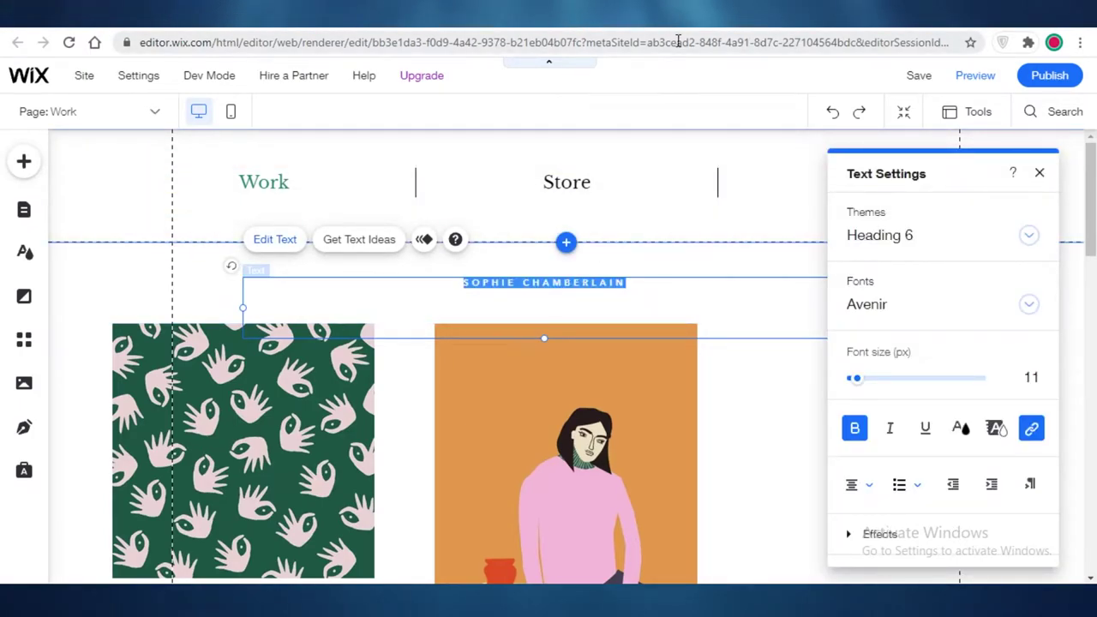
text(A)
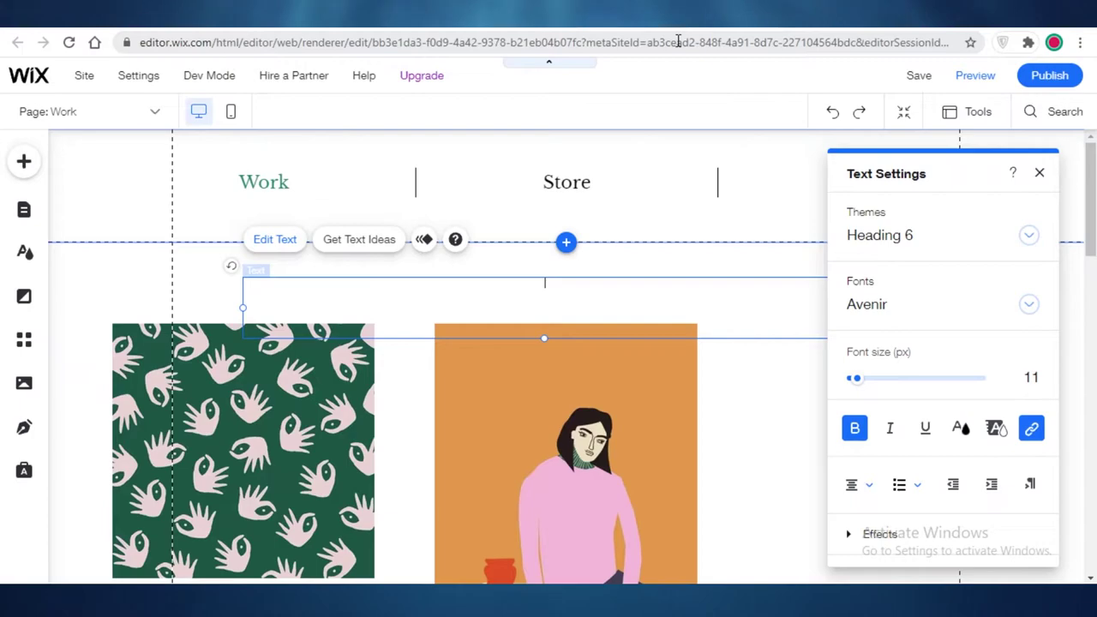
text(JANES AR)
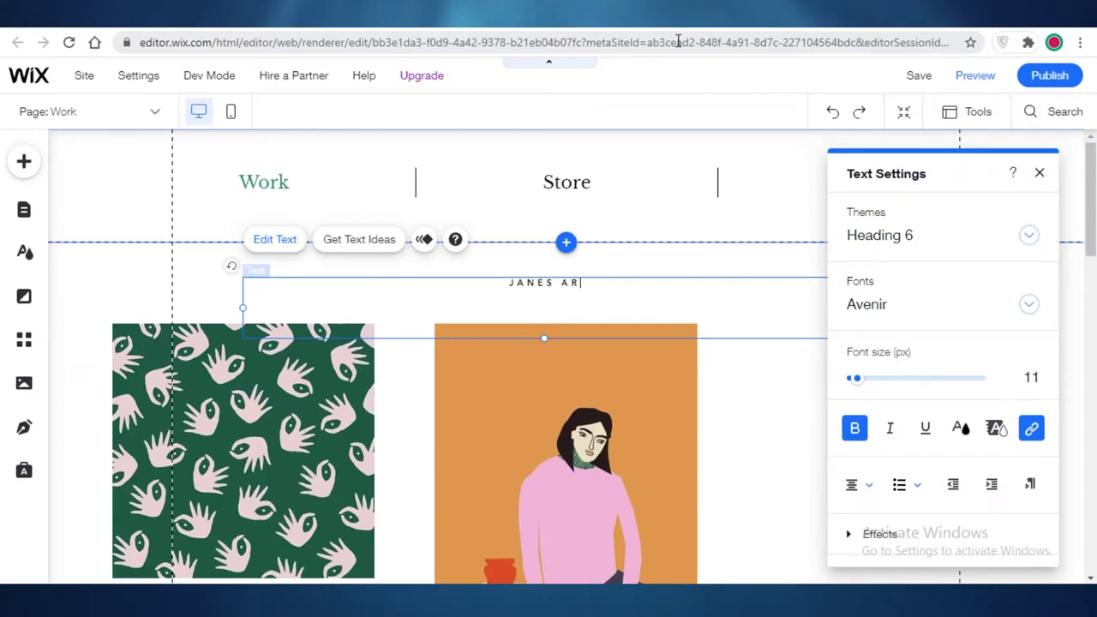
text(T PROTFOLIO)
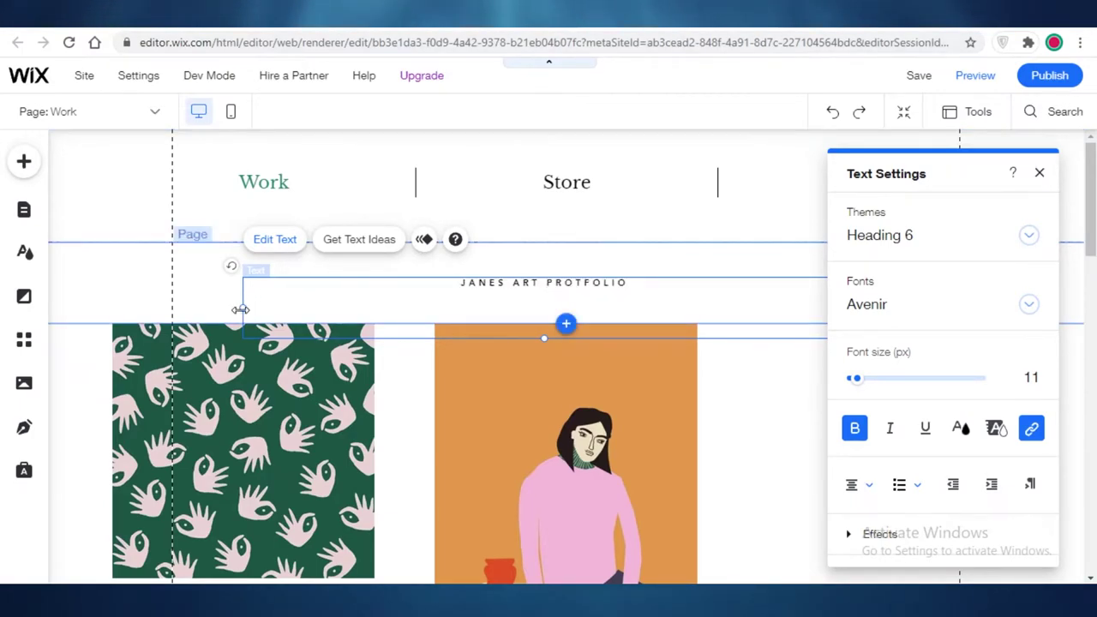
drag(349, 307, 462, 296)
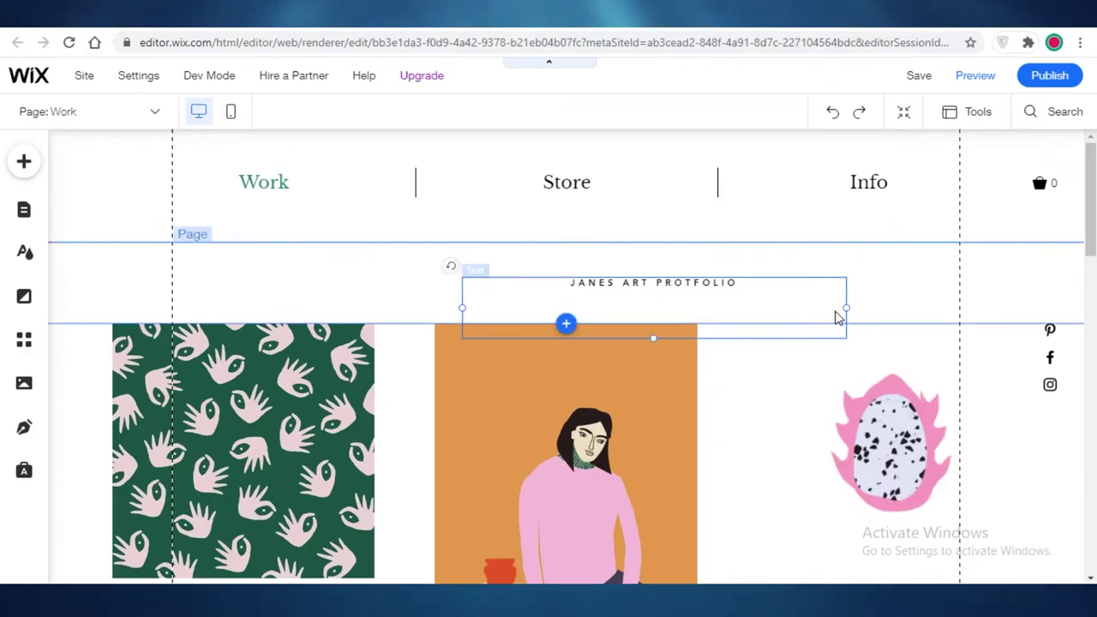
Step: Centre the title above the artwork and bring up the Site Pages list
click(715, 283)
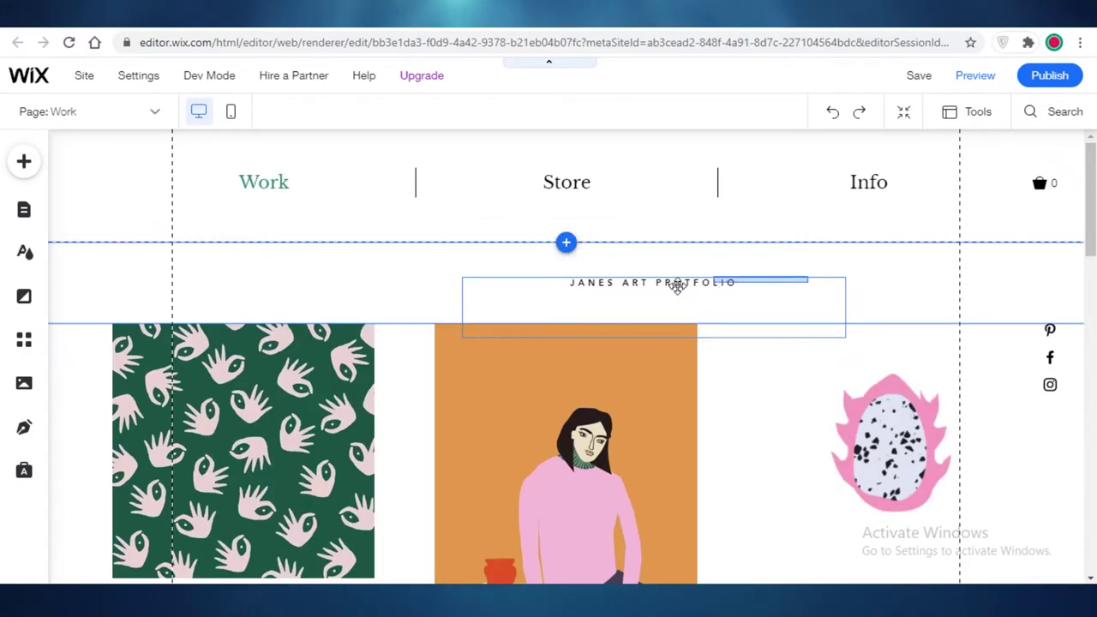
drag(659, 283, 573, 287)
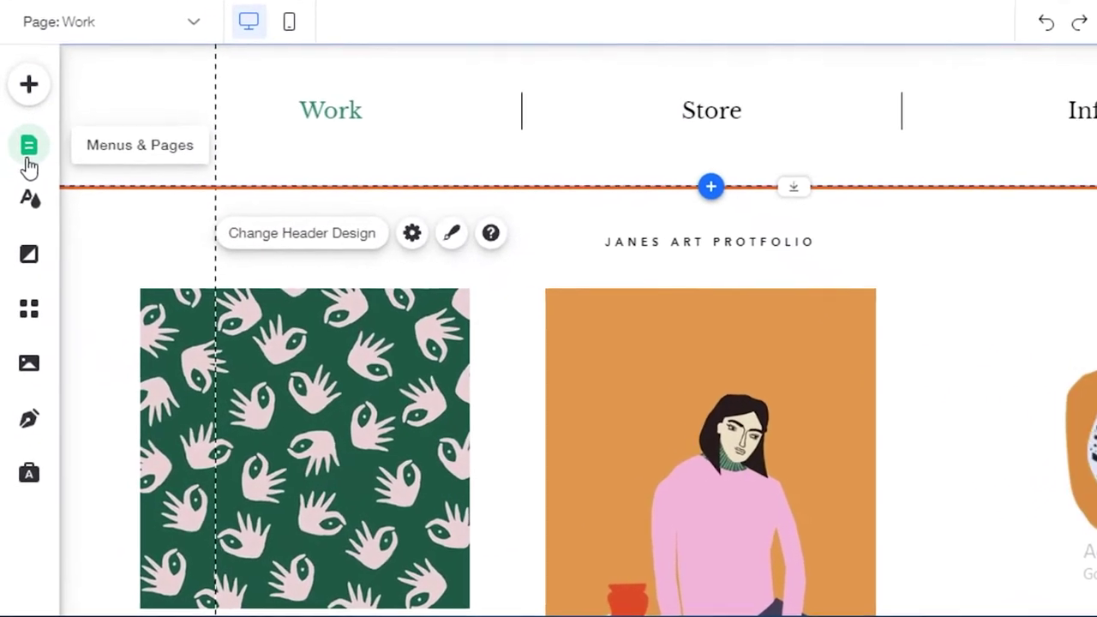
click(22, 225)
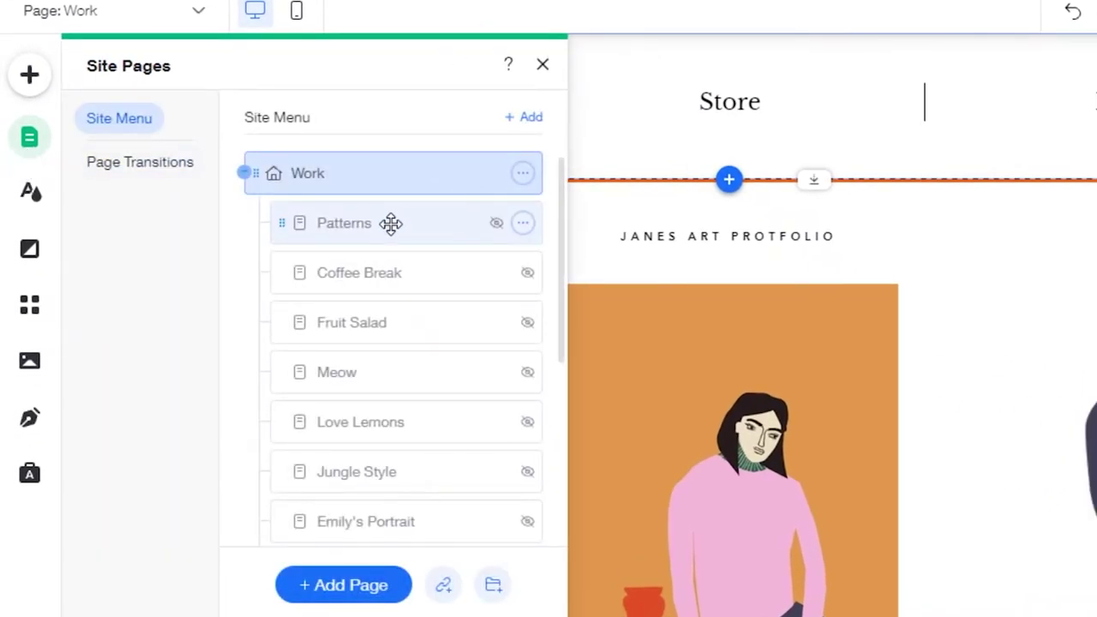
Step: Delete the Info and Store pages from the site
scroll(436, 160, down, 4)
scroll(282, 363, up, 4)
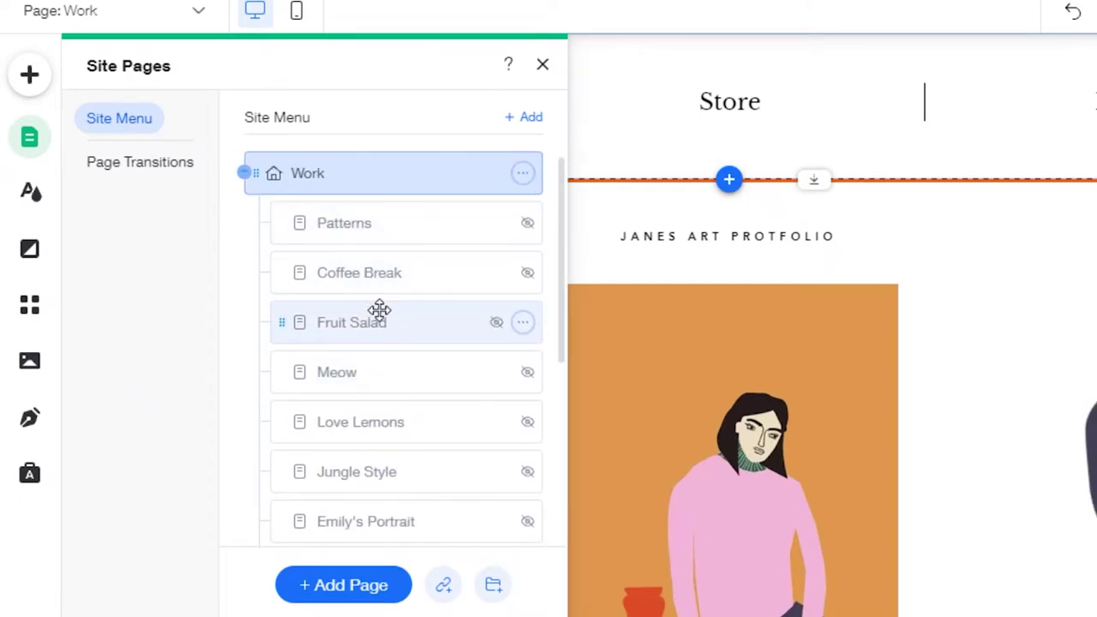
scroll(396, 324, down, 1)
scroll(397, 324, down, 4)
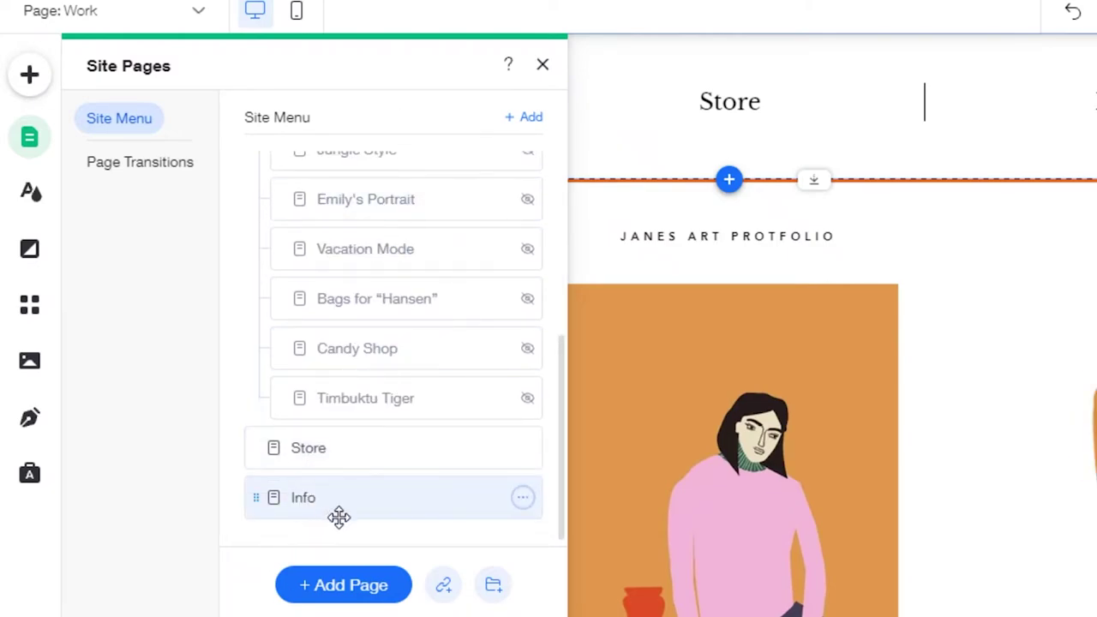
click(522, 498)
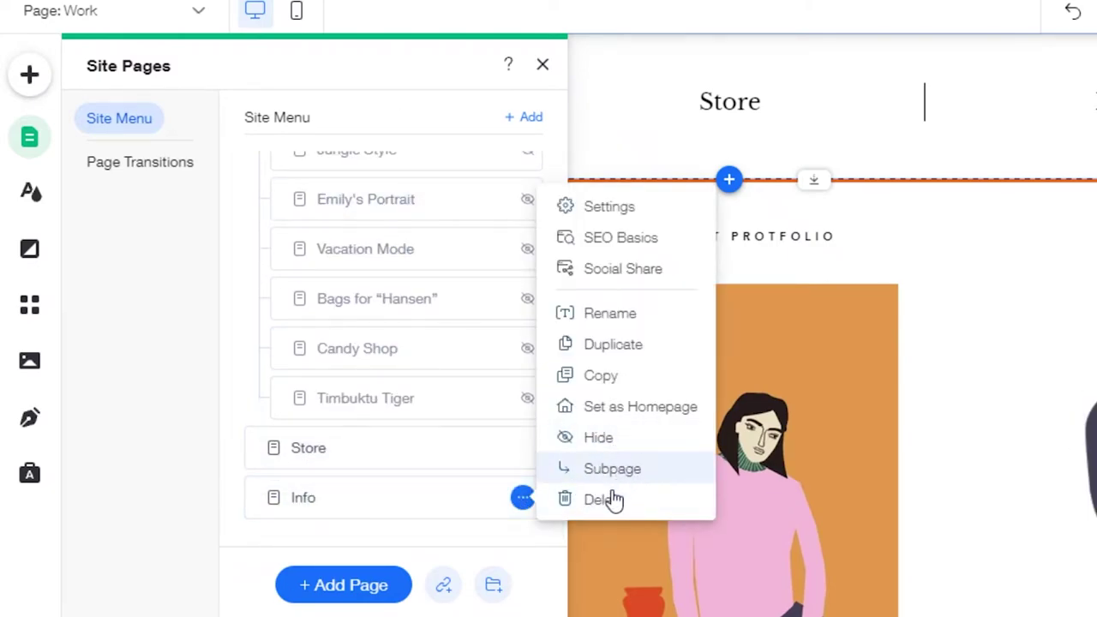
click(609, 499)
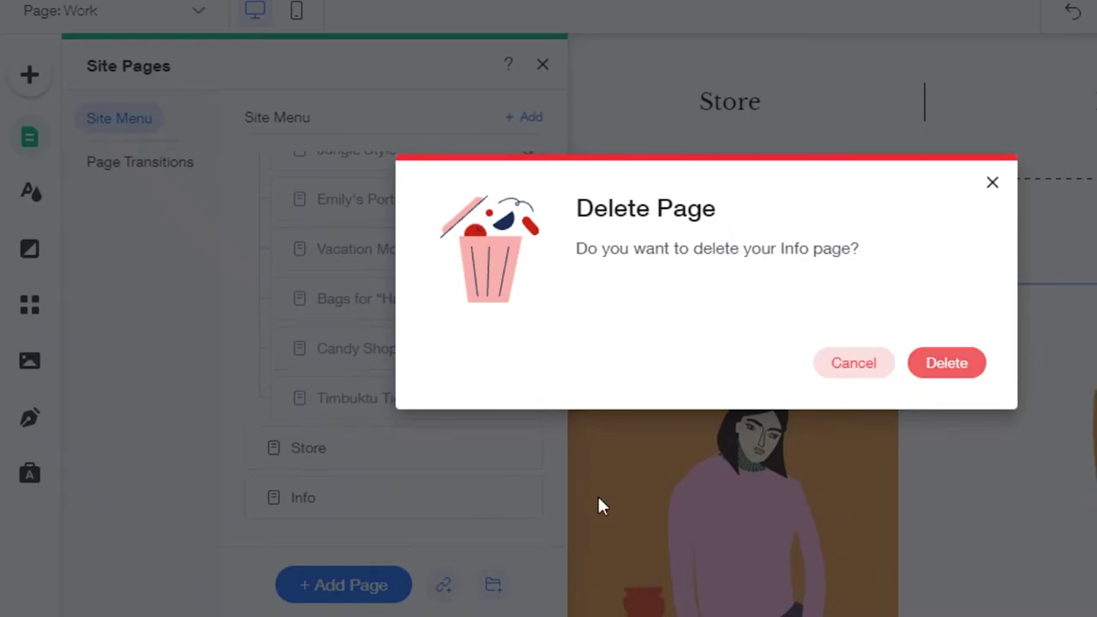
key(Return)
click(522, 500)
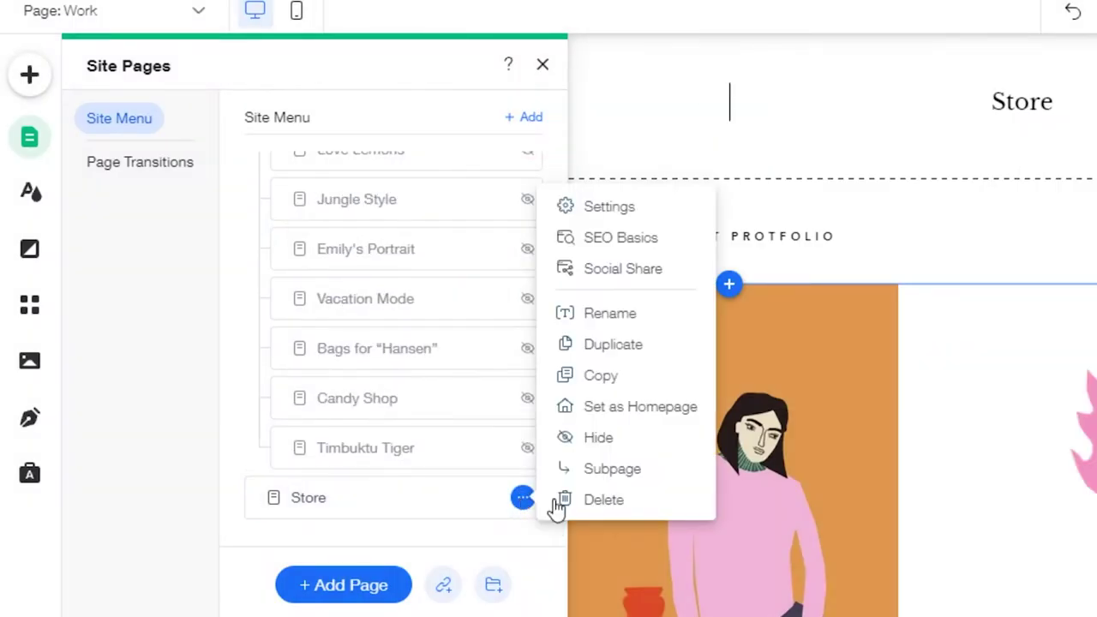
click(592, 502)
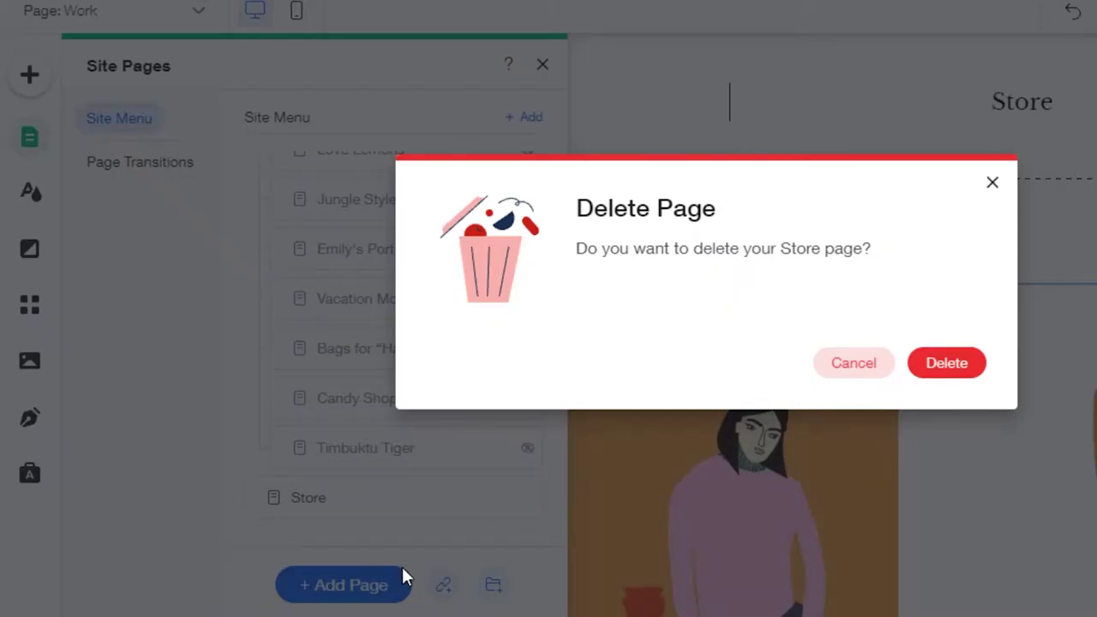
click(945, 363)
Step: Delete the Vacation Mode and Patterns pages, then choose Delete for the Work page
click(523, 453)
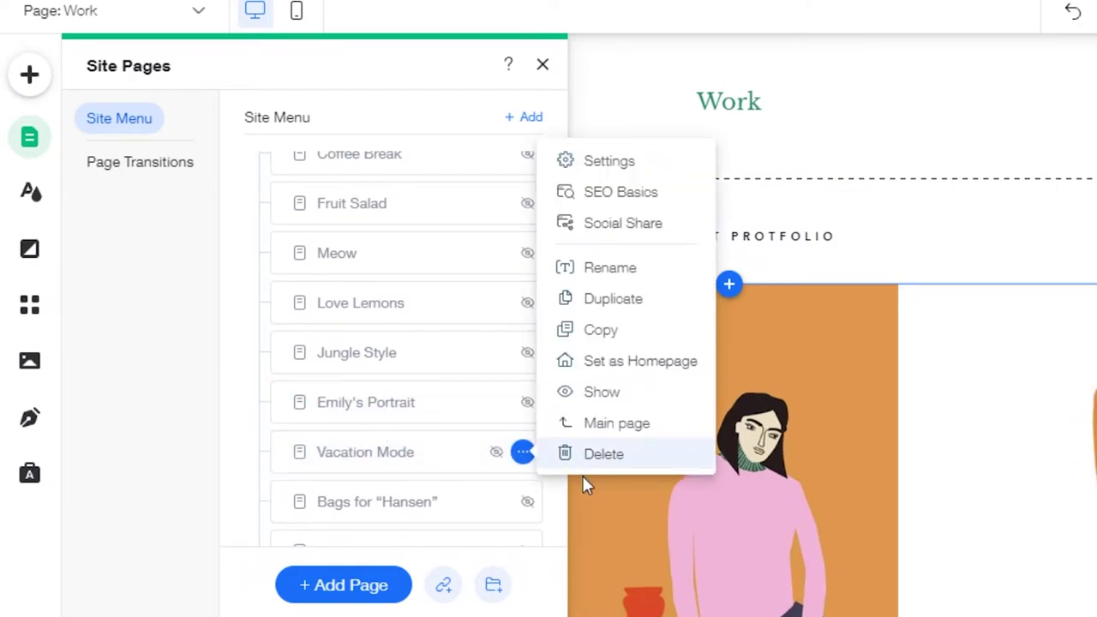
click(569, 454)
click(946, 364)
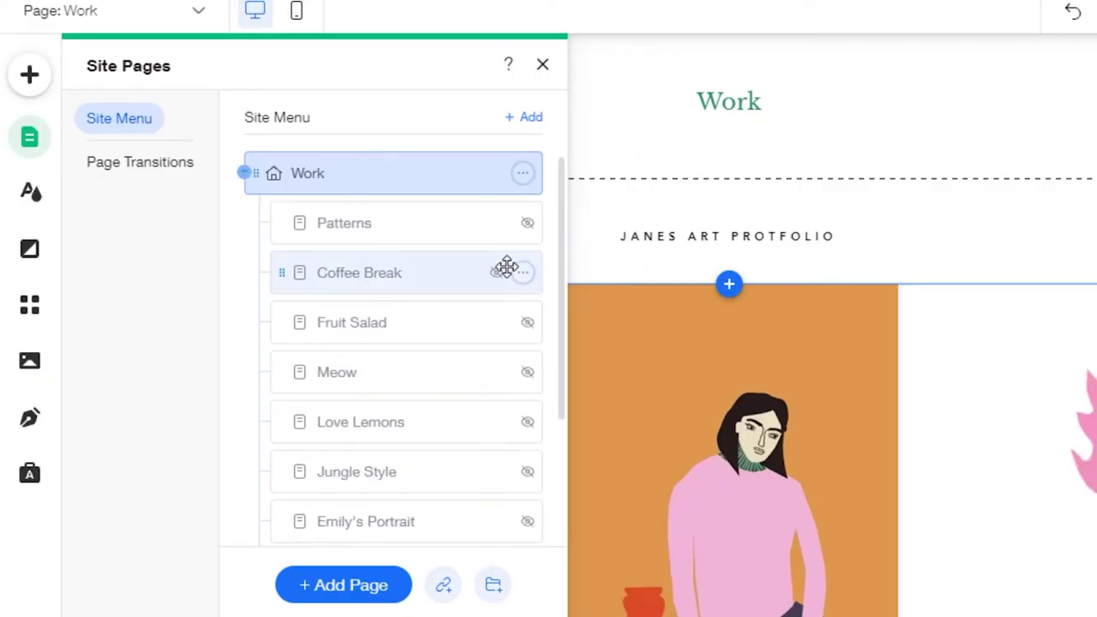
click(522, 223)
click(600, 515)
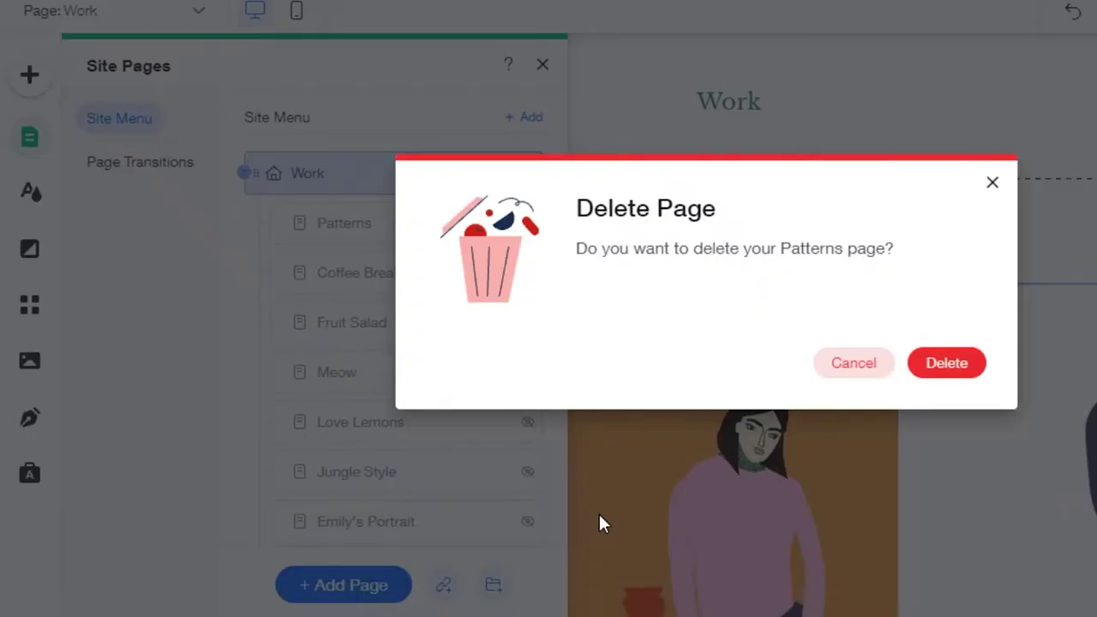
click(946, 364)
click(522, 172)
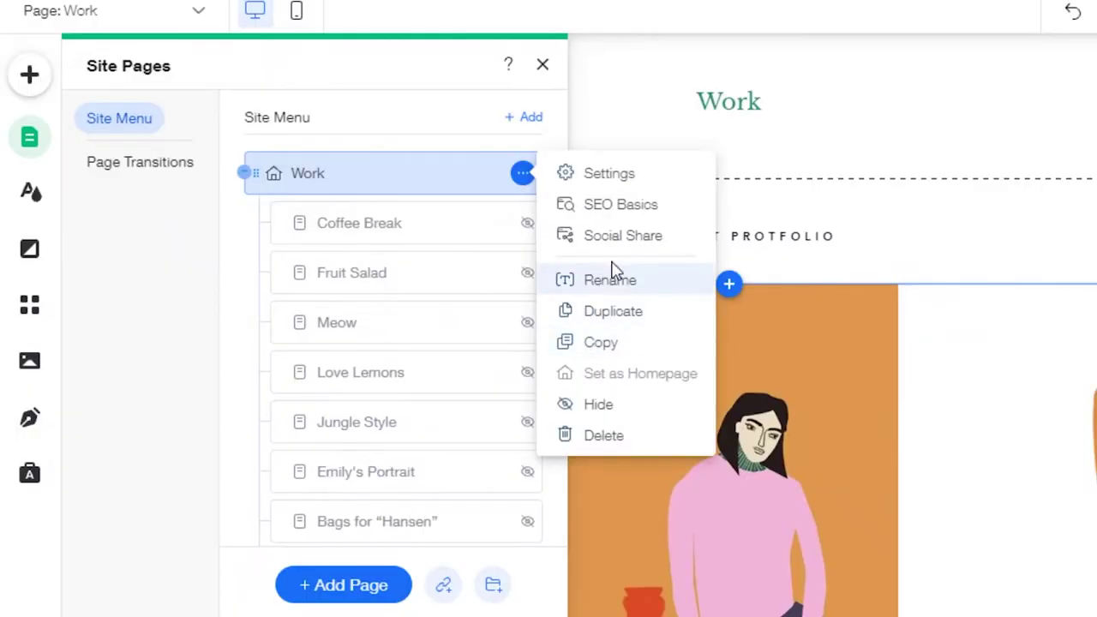
click(591, 437)
Step: Confirm removing the Work page, then browse Add Page's Projects and Landing Page templates
click(946, 364)
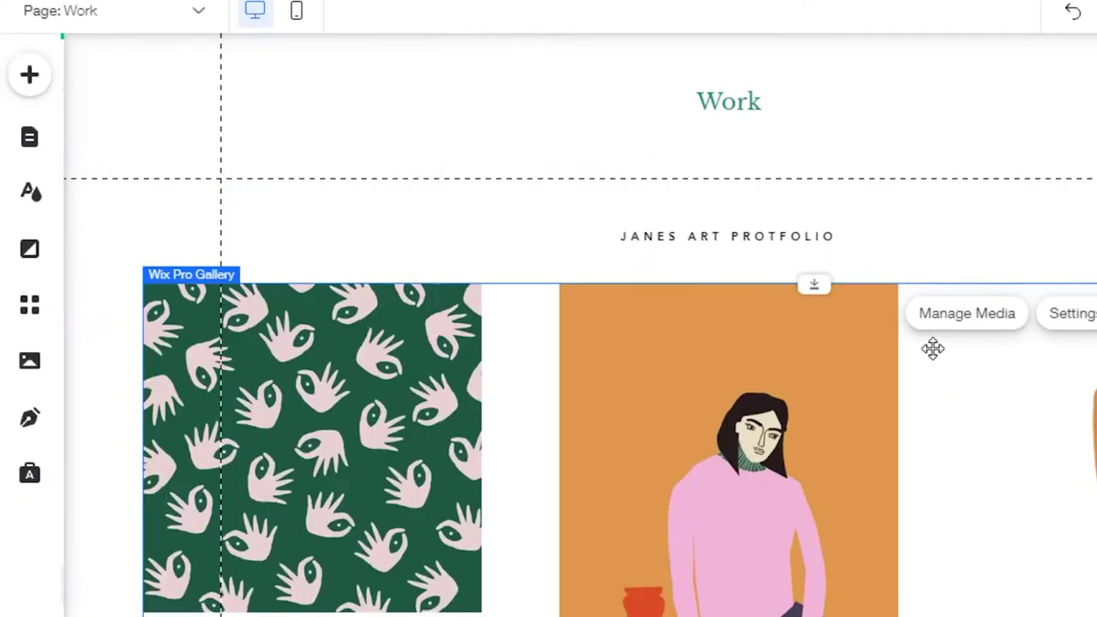
scroll(548, 385, down, 2)
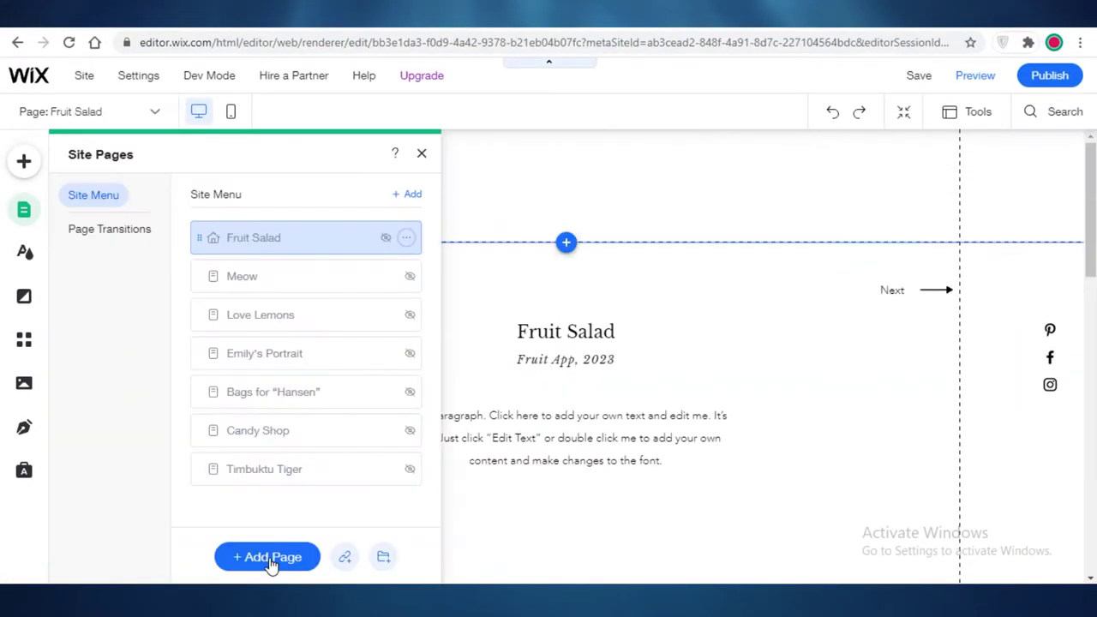
click(265, 557)
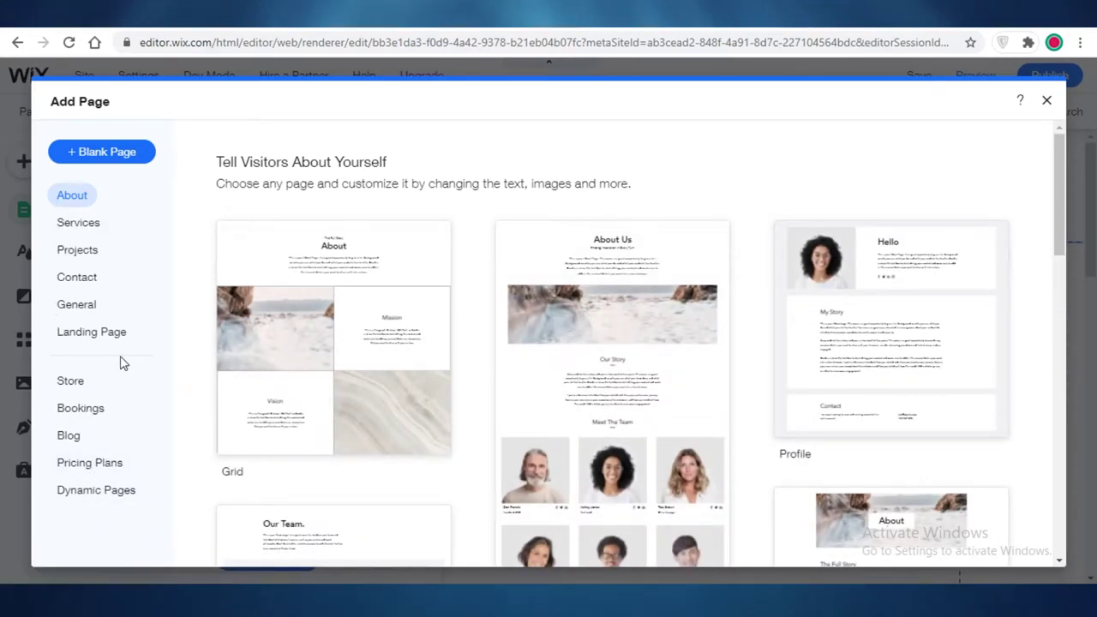
click(79, 253)
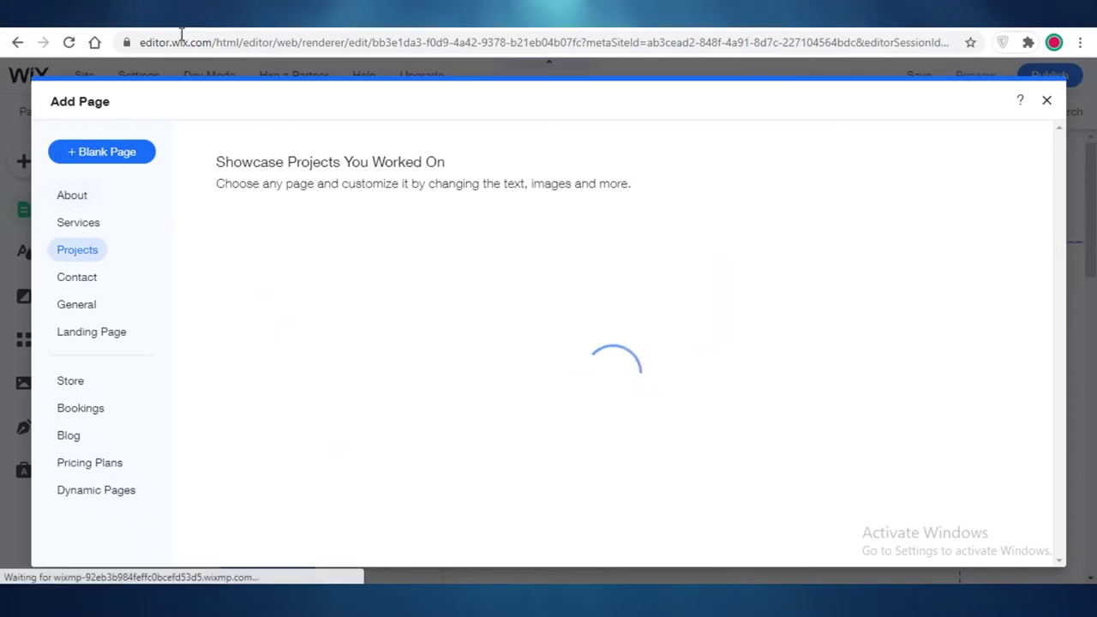
click(63, 336)
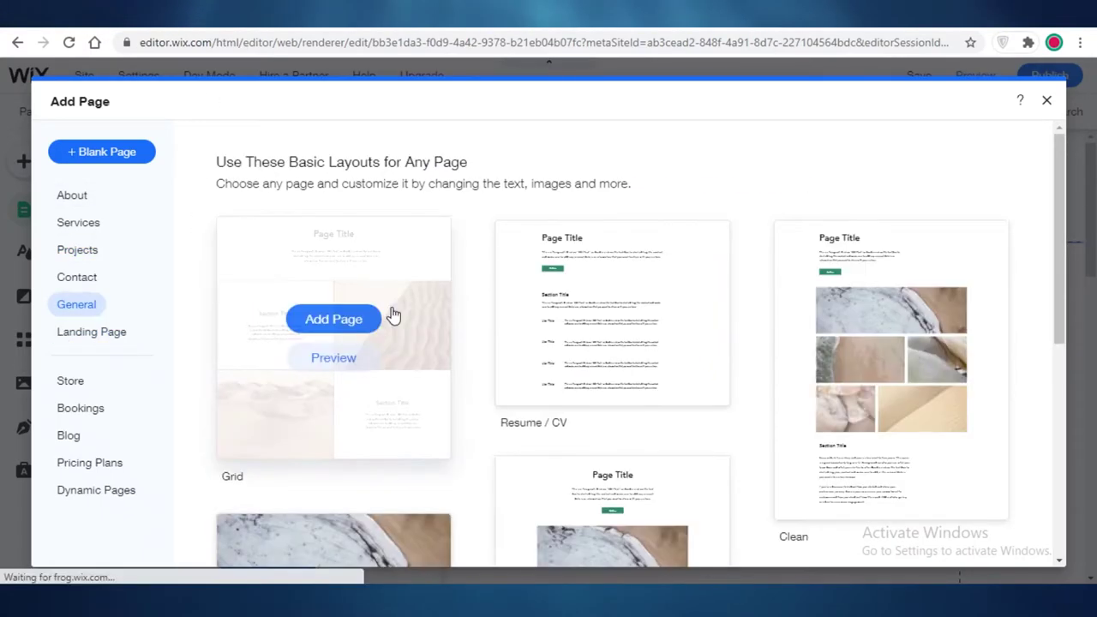
Step: Add a Grid-layout General page, move it to the top of the menu, and make it homepage
click(390, 315)
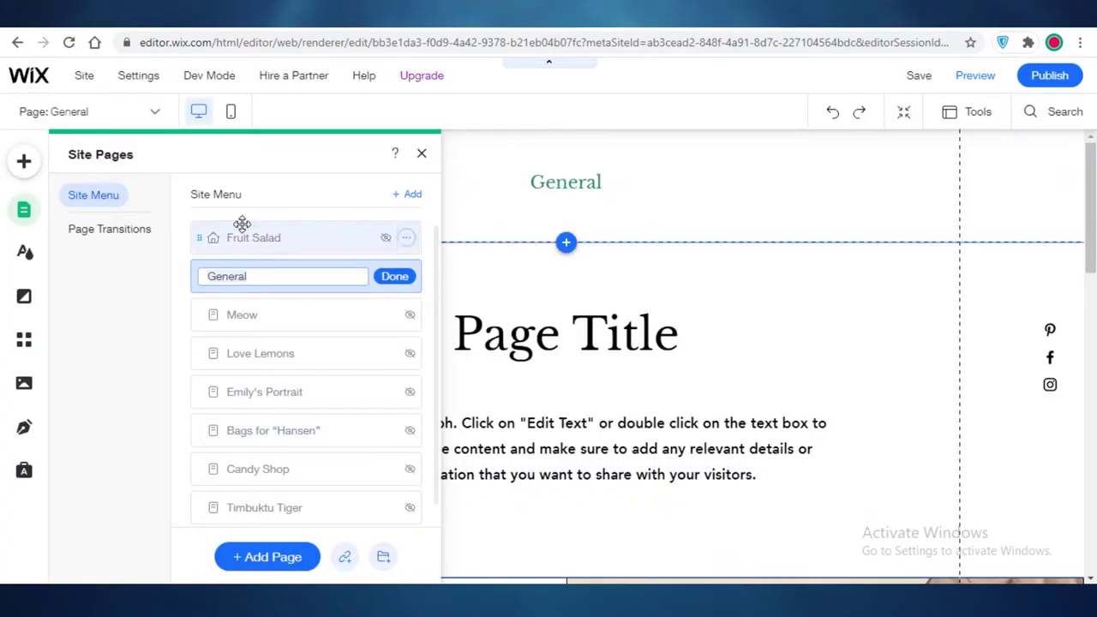
drag(206, 242, 217, 274)
click(407, 238)
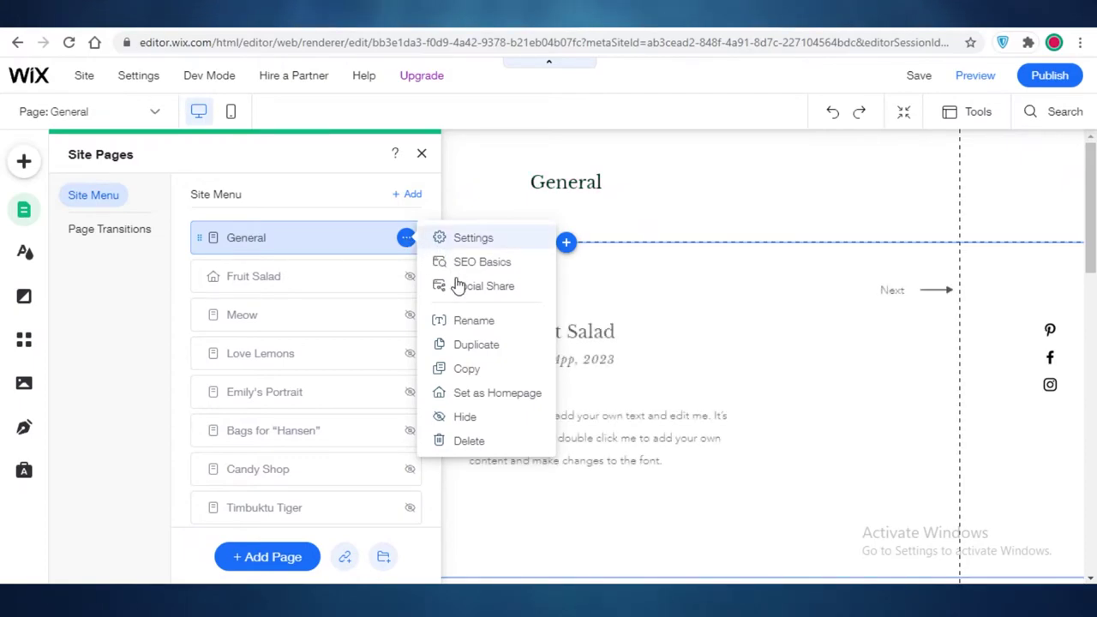
click(455, 393)
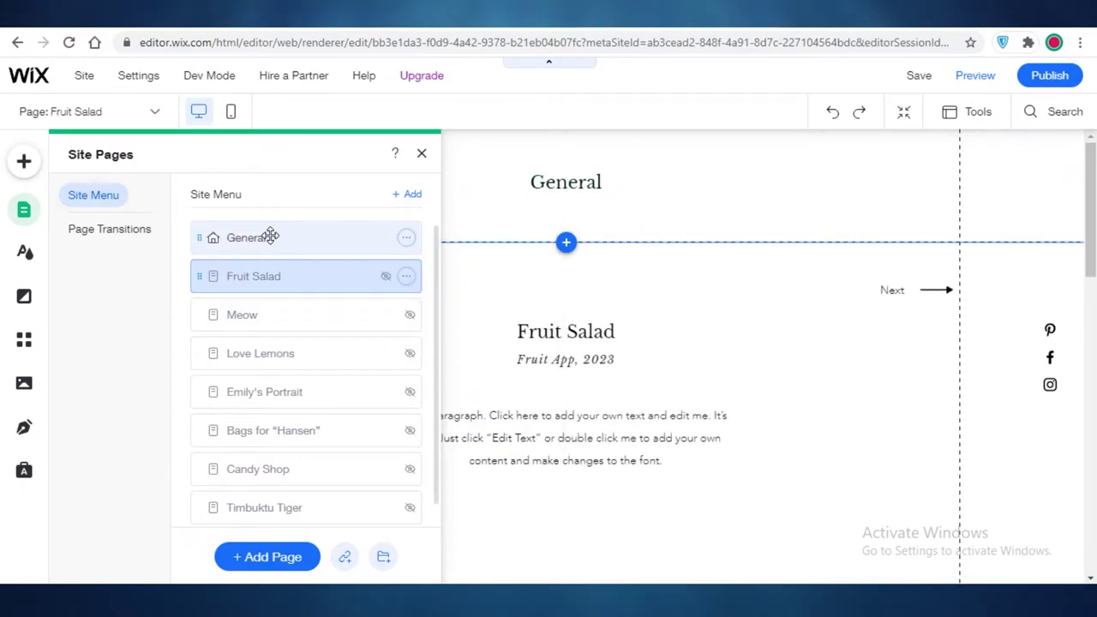
key(Escape)
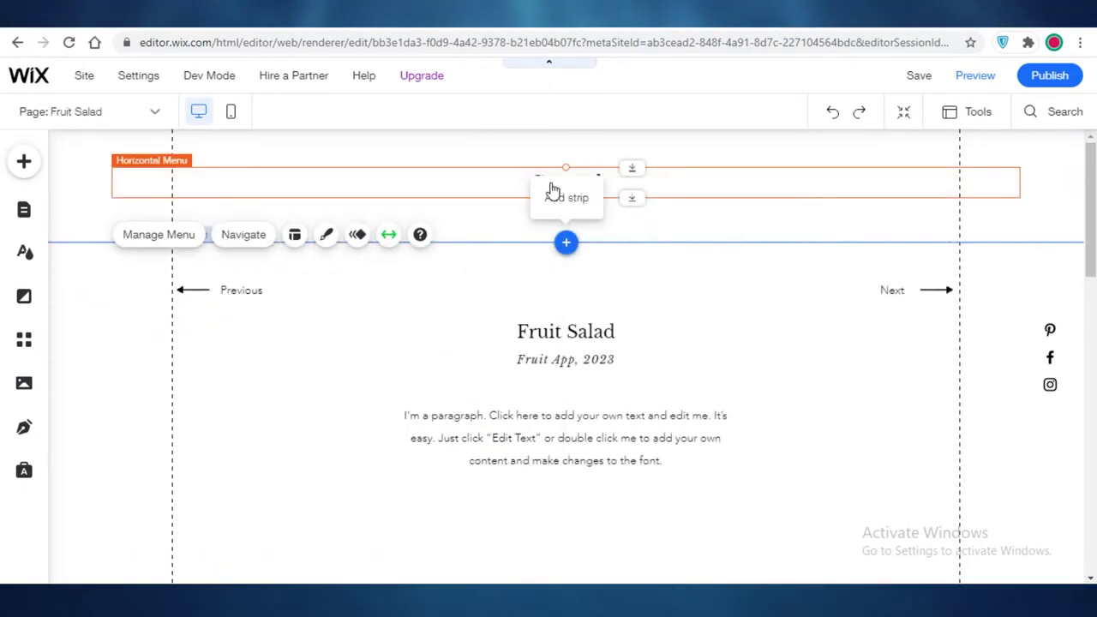
Step: Add a Featured greeting strip to the page
click(552, 197)
scroll(416, 394, down, 5)
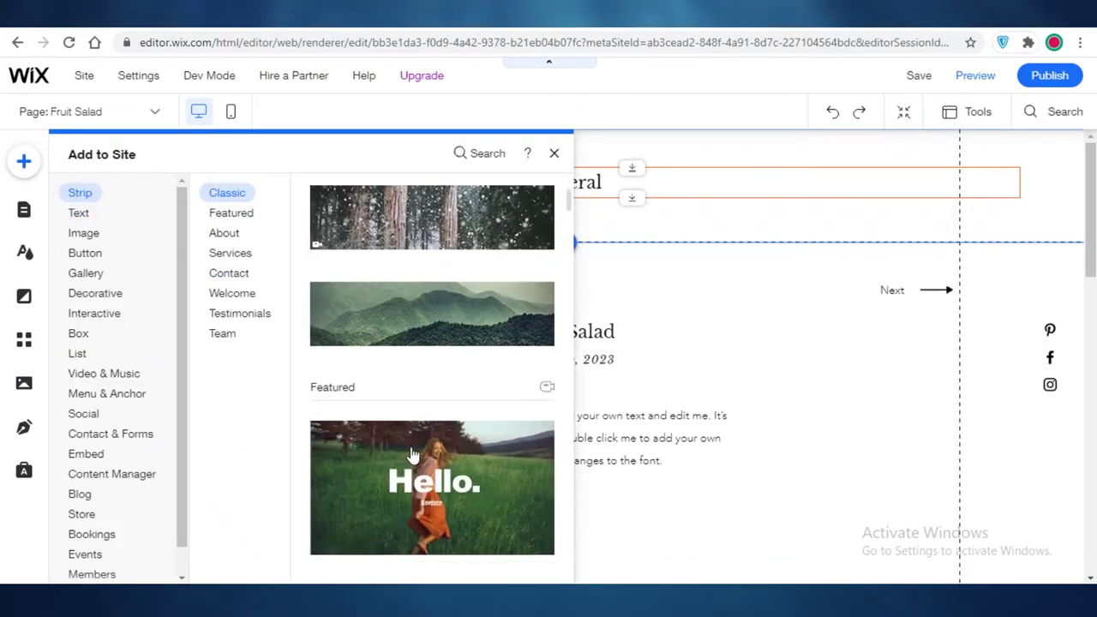
scroll(417, 402, up, 1)
scroll(433, 368, down, 5)
key(Escape)
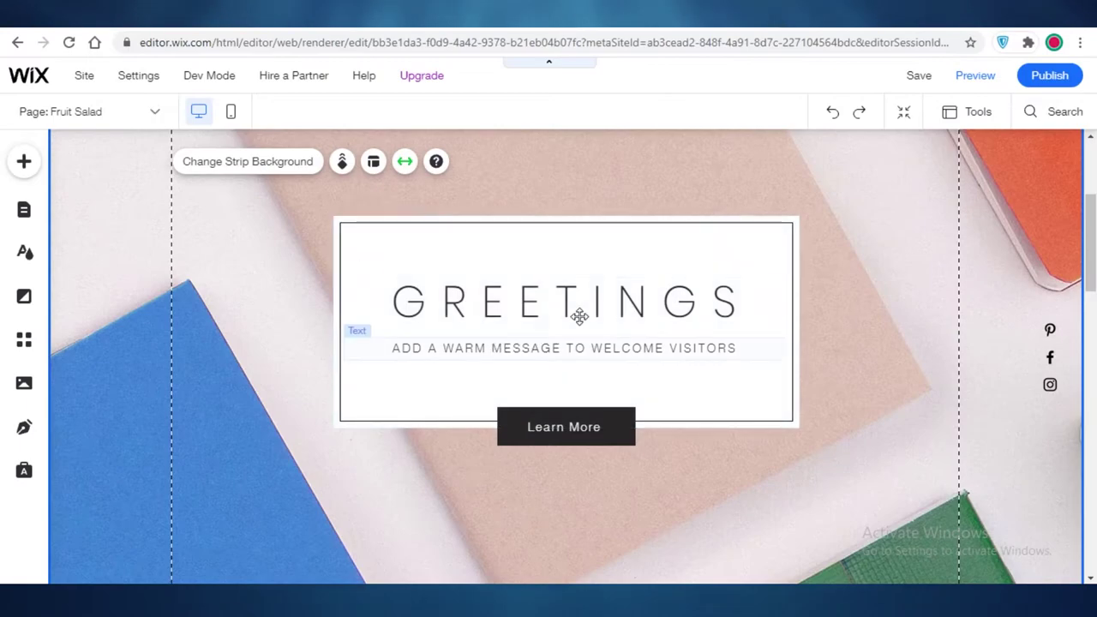
Step: Change the GREETINGS heading to 'WELCOME TO MY ART PROTFOLIO' at font size 23
click(590, 309)
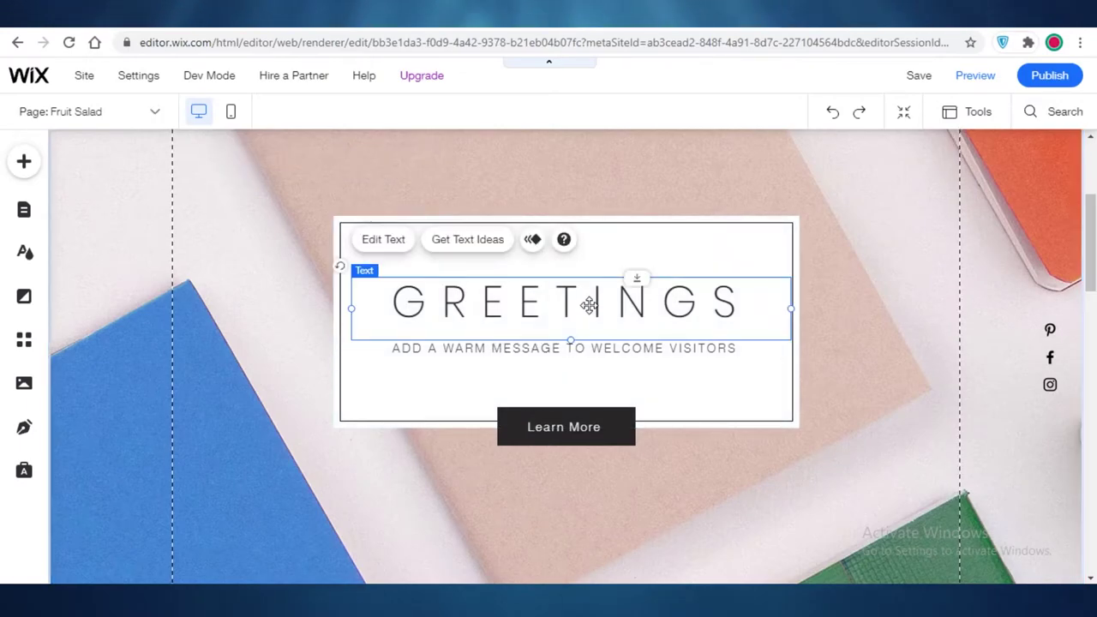
double_click(620, 285)
text(WE)
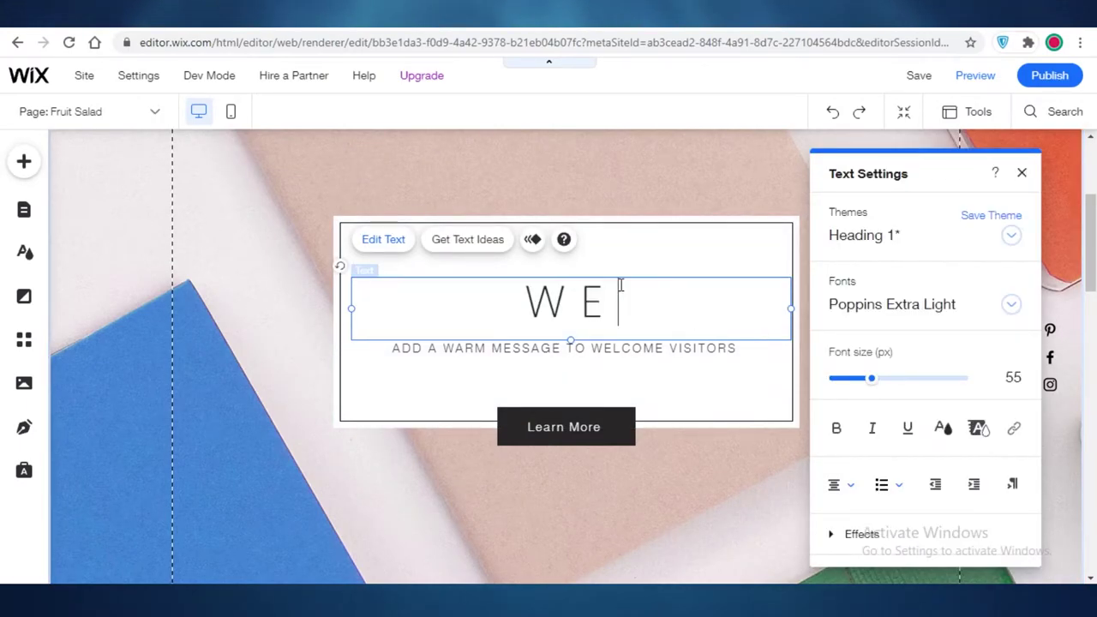
text(LCOME TP)
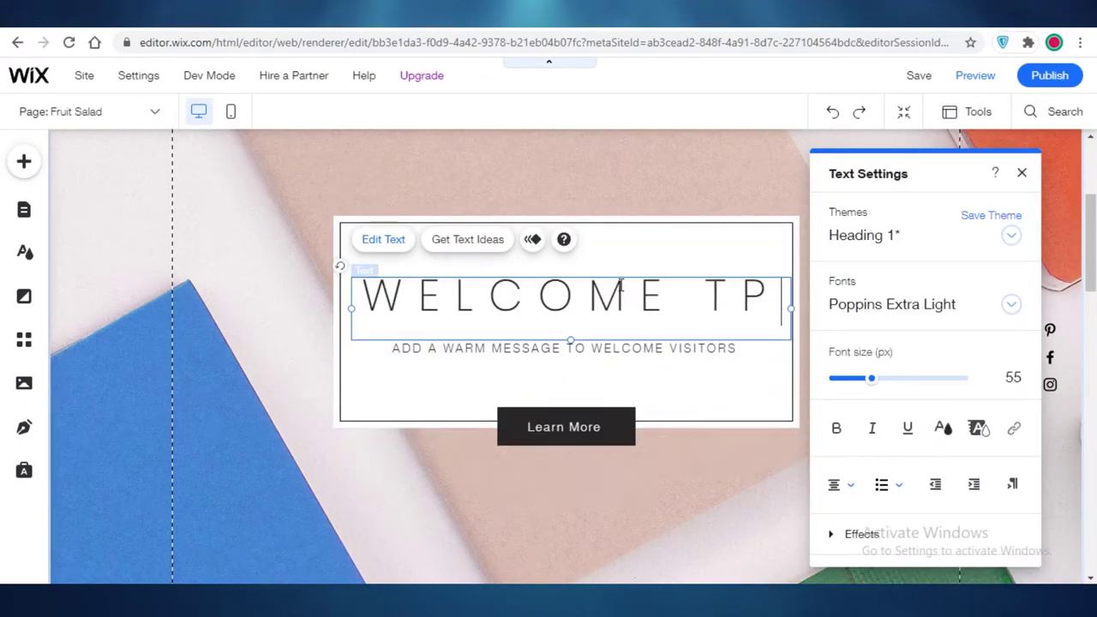
key(BackSpace)
text(O MY ART PRO)
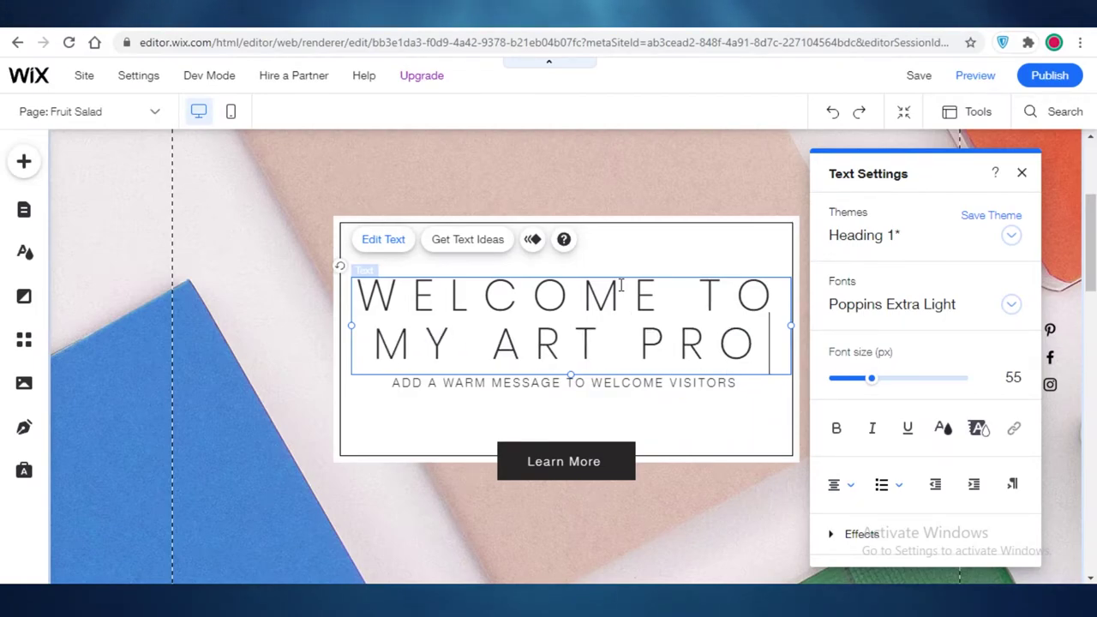
text(TFOLIO)
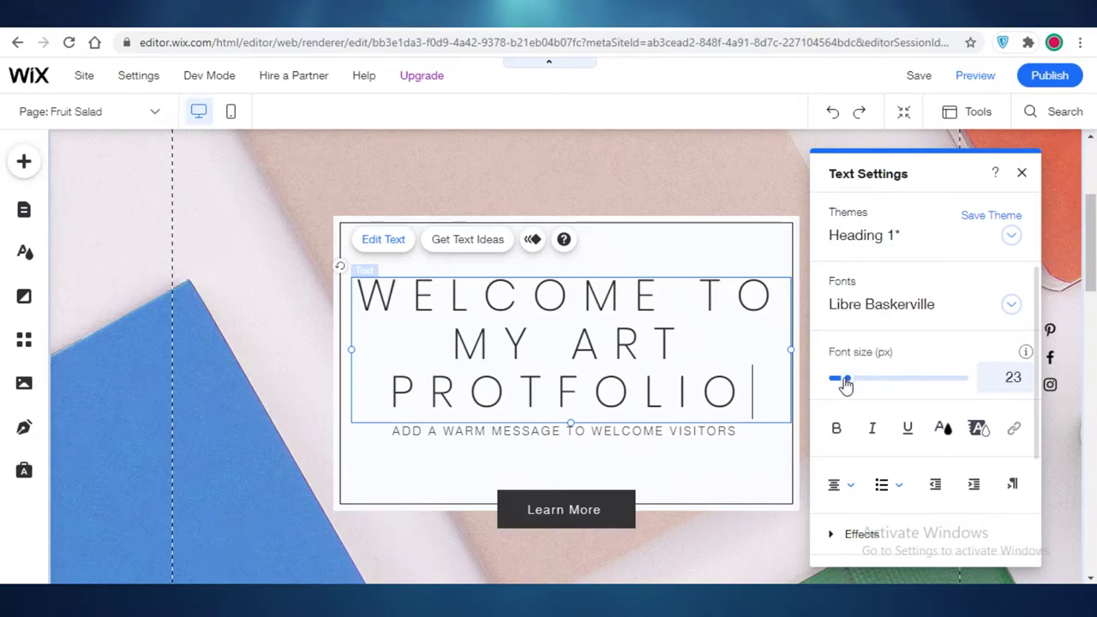
key(ctrl+a)
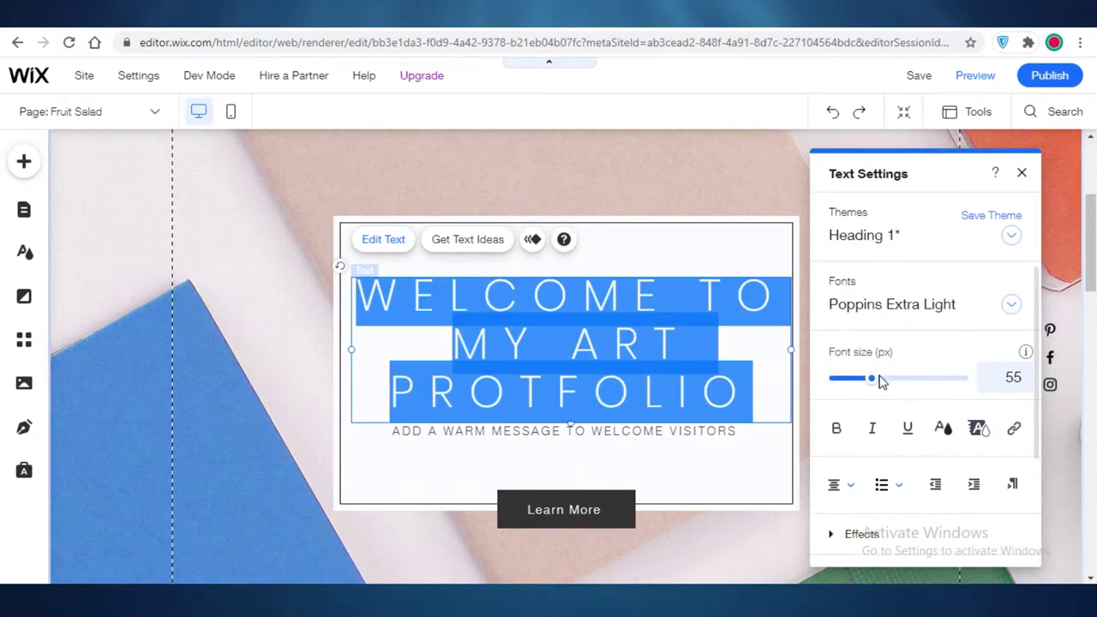
drag(867, 384, 847, 385)
click(788, 318)
scroll(795, 297, up, 3)
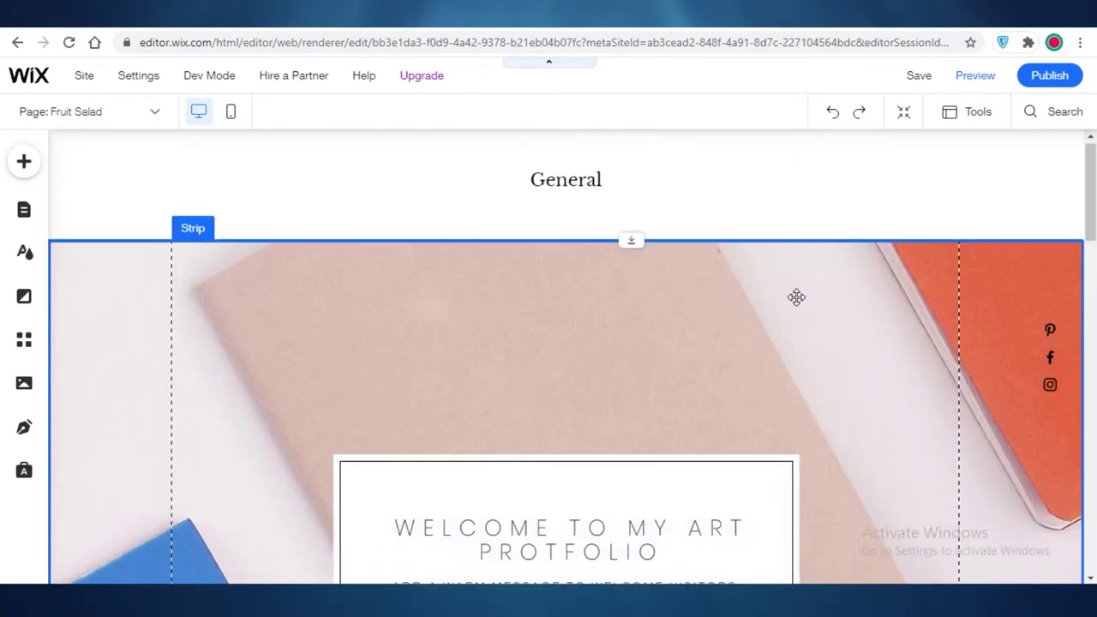
scroll(964, 341, down, 5)
scroll(964, 341, down, 1)
scroll(678, 251, up, 5)
scroll(505, 355, down, 4)
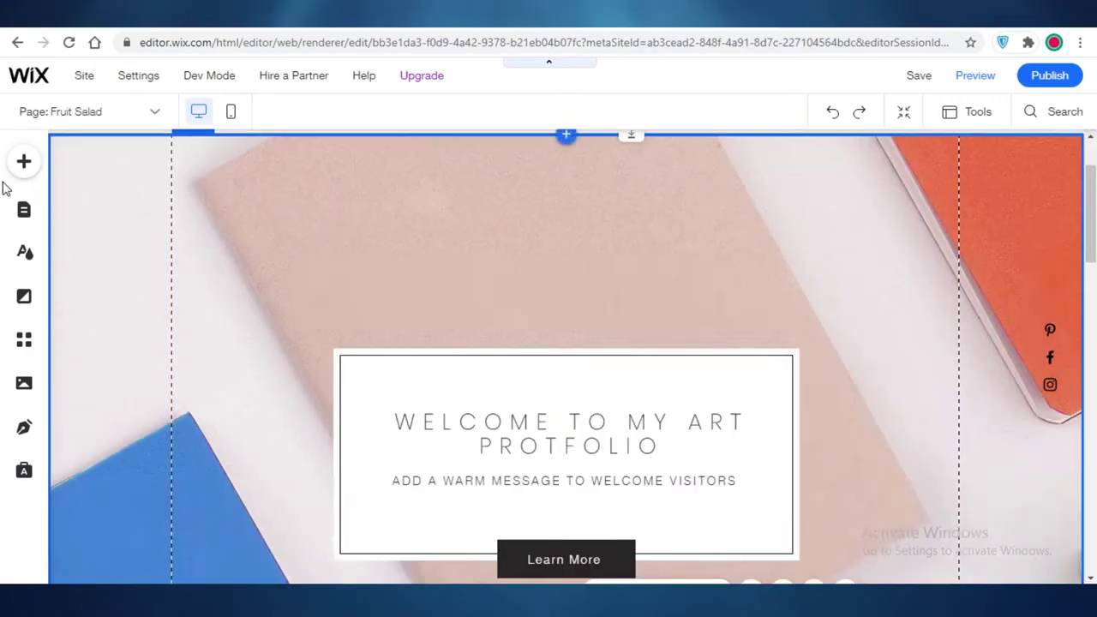
scroll(505, 355, down, 4)
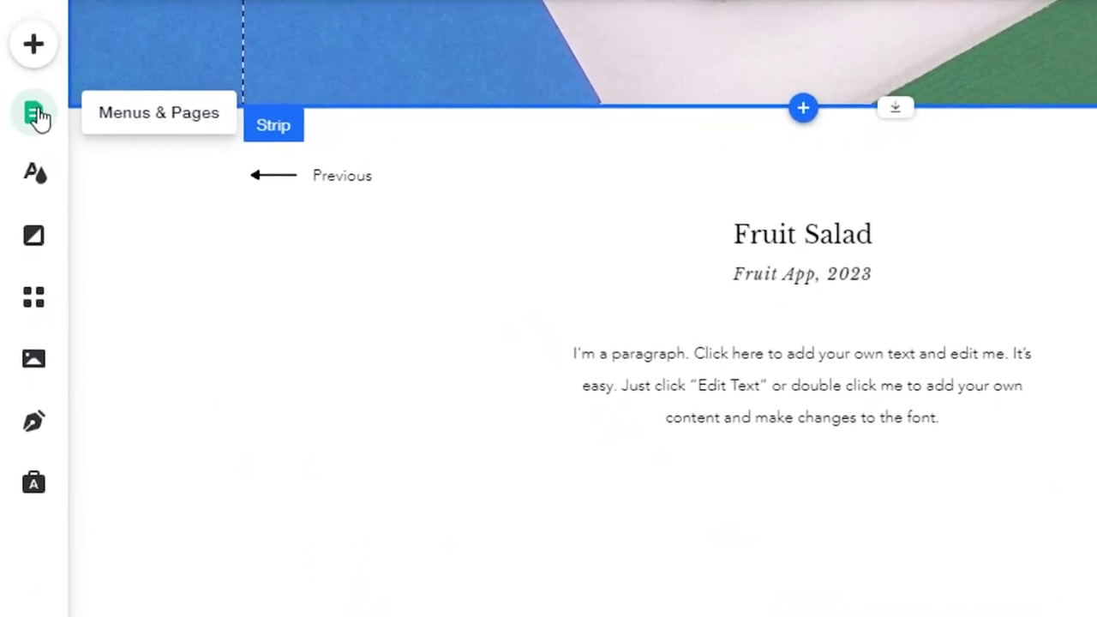
Step: Delete the Fruit Salad page from the site's pages
click(24, 209)
click(583, 204)
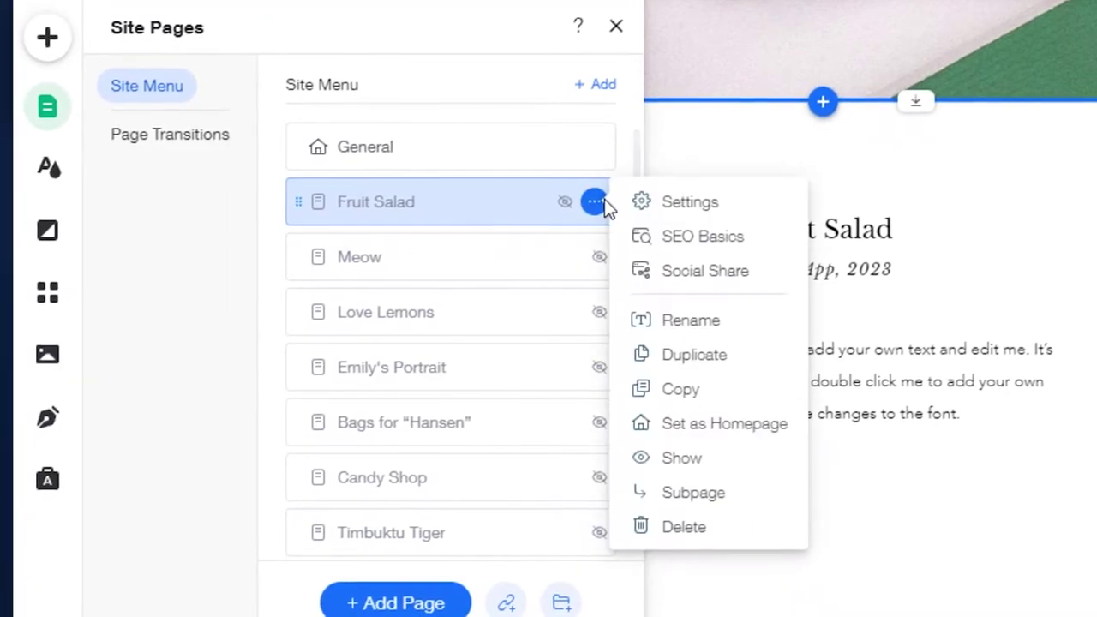
click(667, 526)
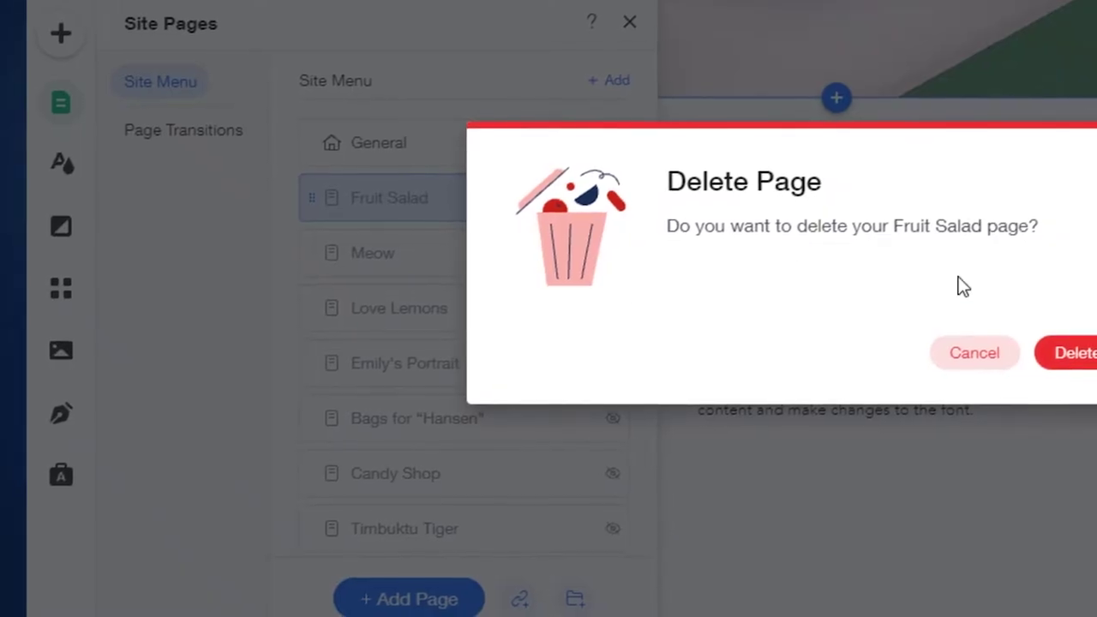
click(1090, 360)
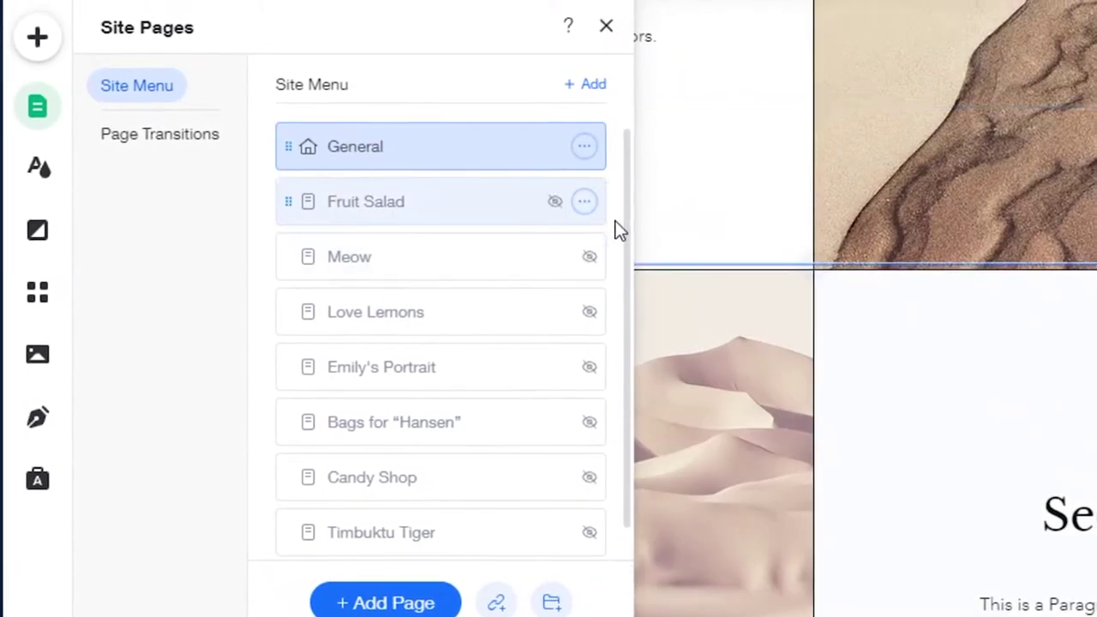
Step: Add a new General page using the Banner Image layout
click(596, 82)
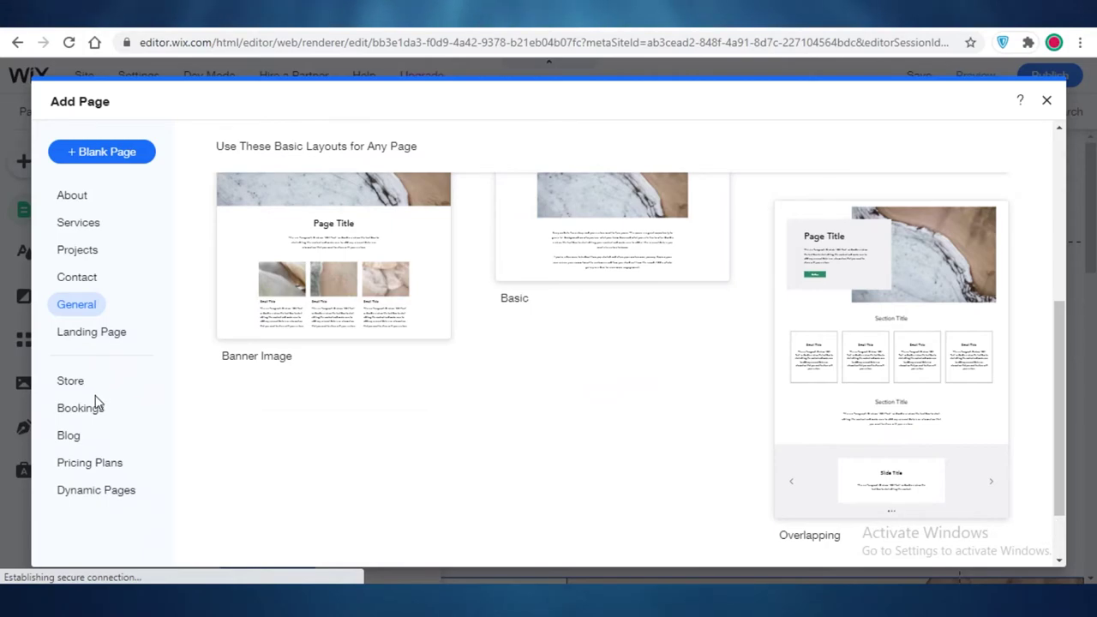
scroll(972, 321, down, 1)
scroll(955, 368, up, 6)
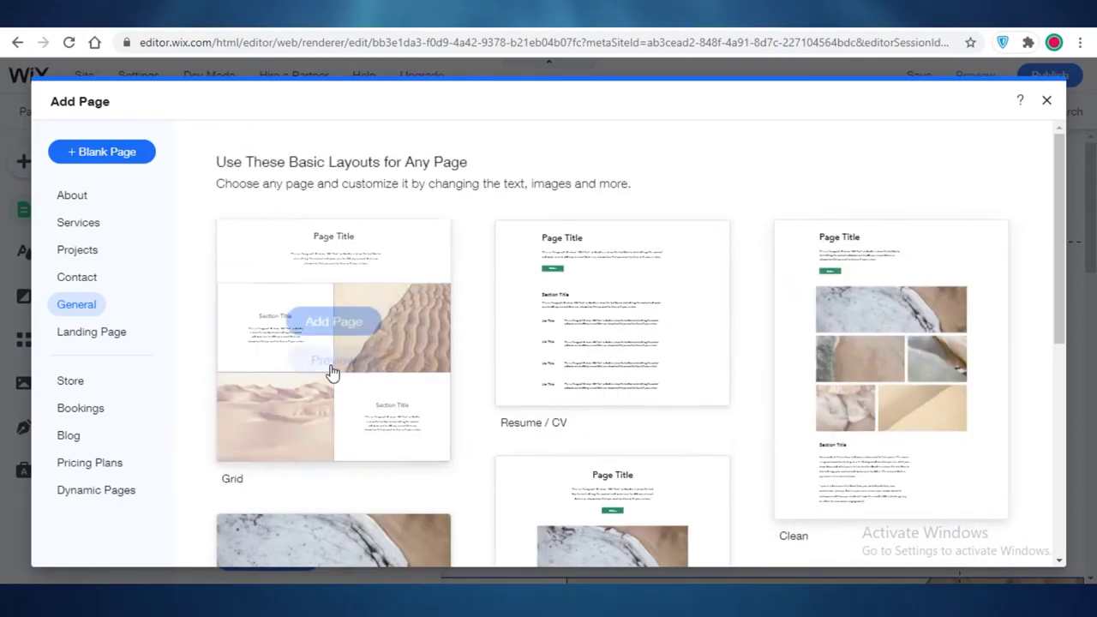
scroll(332, 370, down, 3)
click(303, 335)
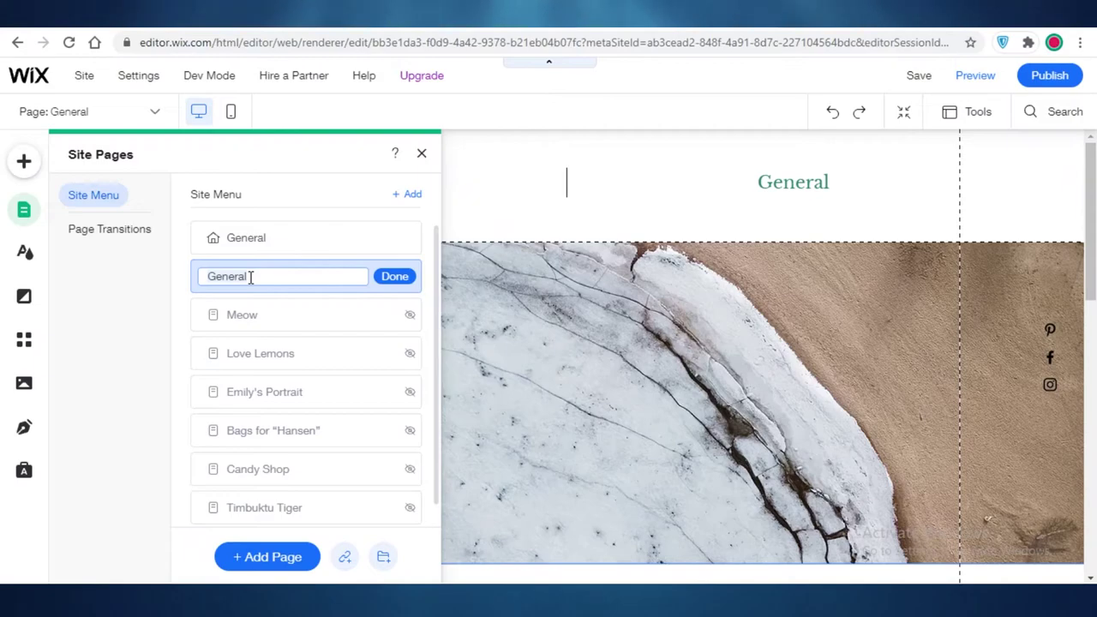
Step: Rename the newly added page to WORK
key(BackSpace)
text(WORK)
click(395, 276)
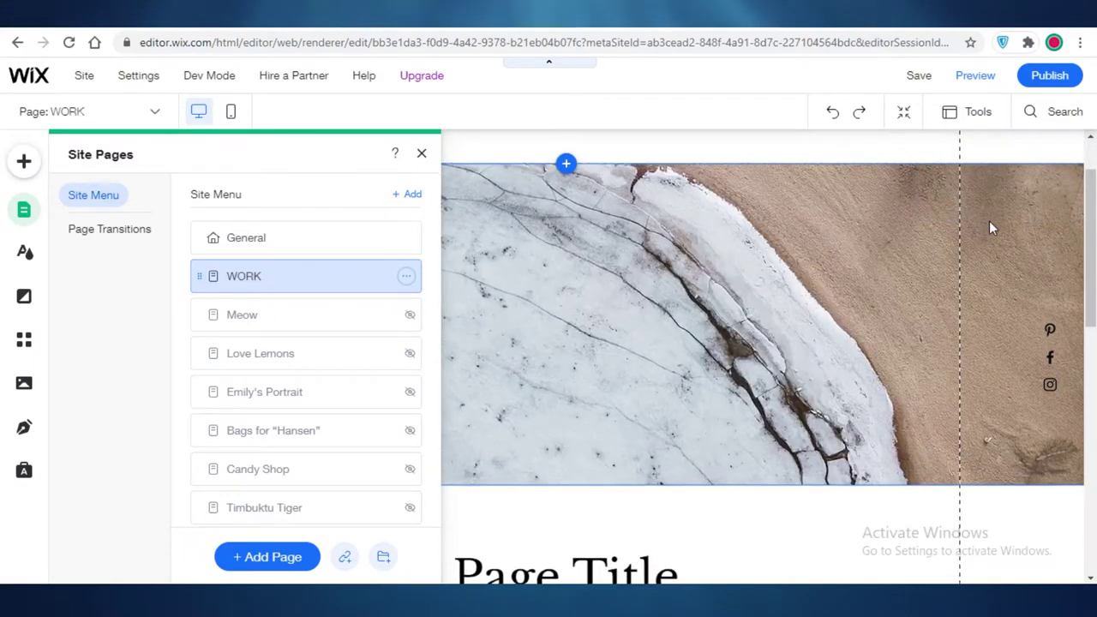
click(421, 154)
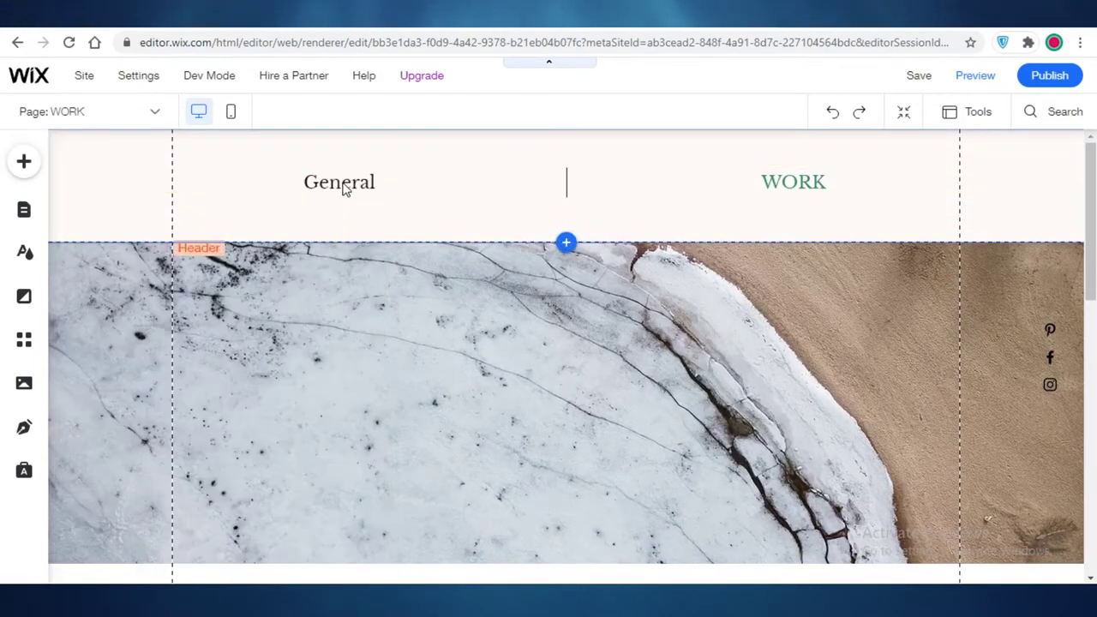
Step: Rename the General page to Welcome through the navigation menu's page list
click(344, 188)
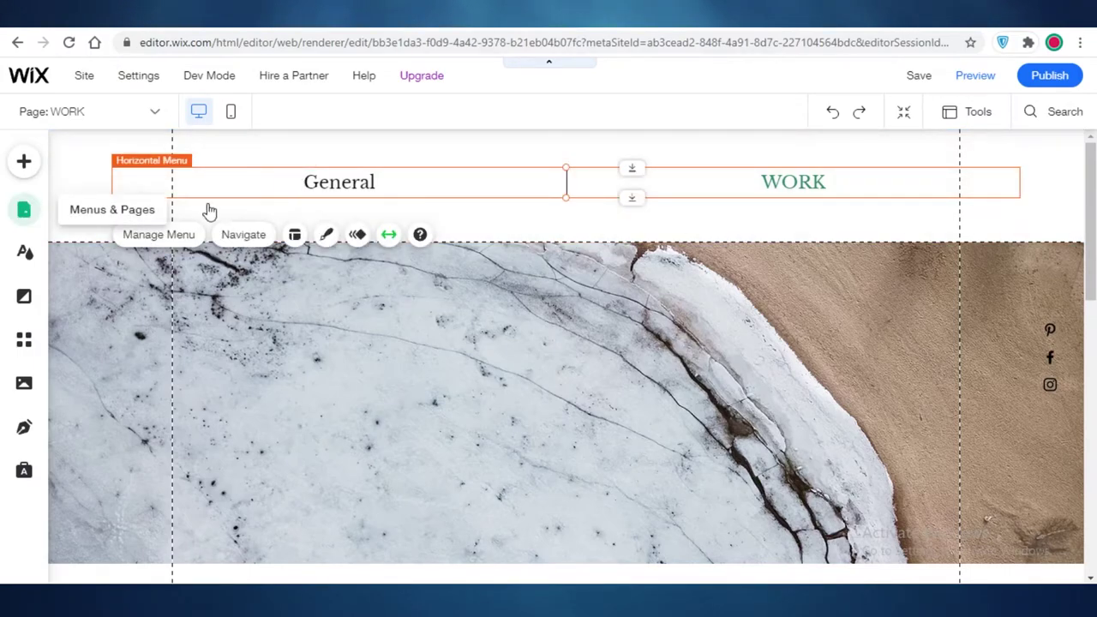
click(195, 235)
click(249, 240)
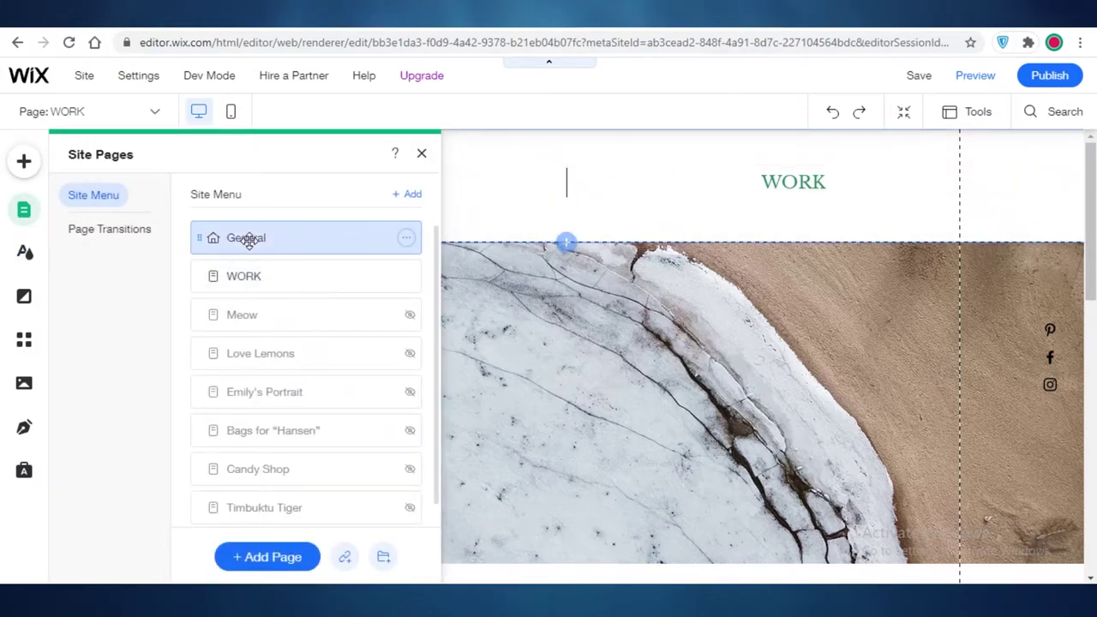
double_click(403, 246)
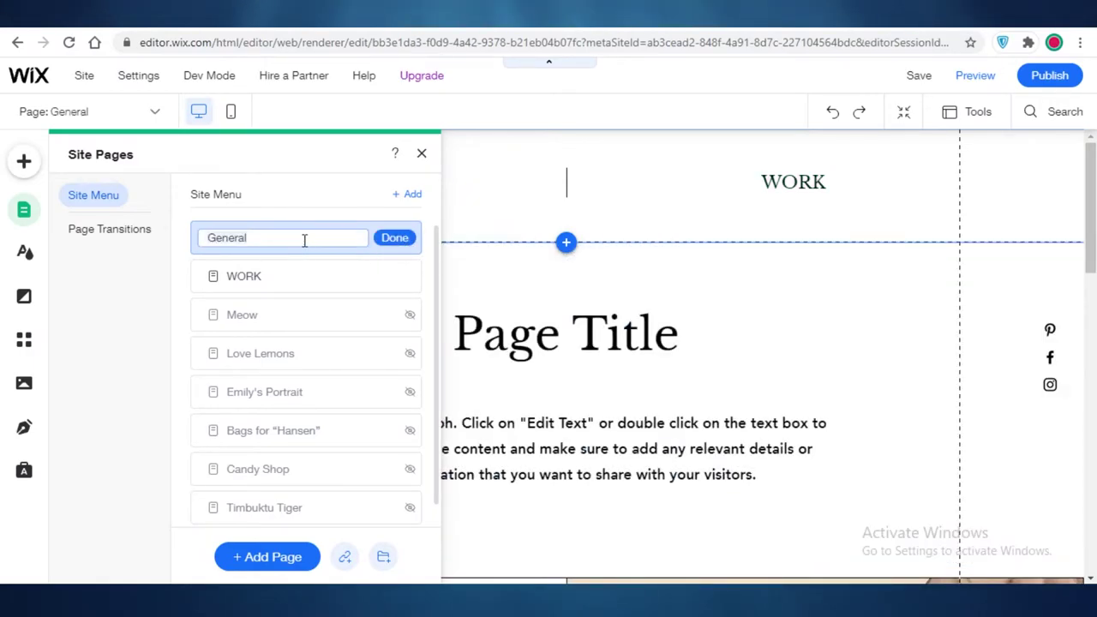
text(S)
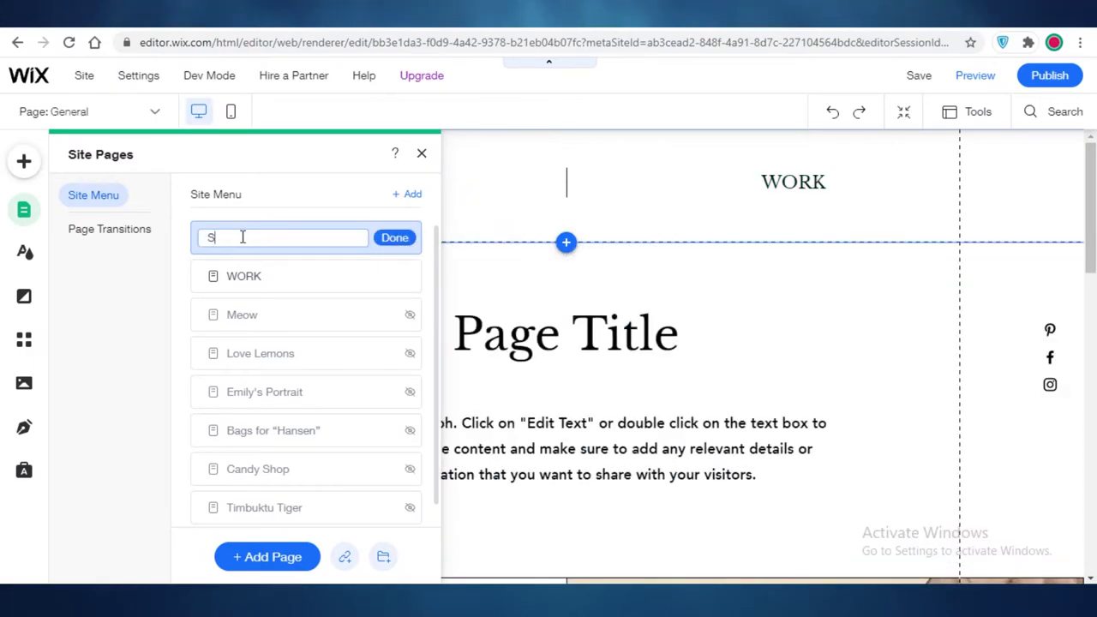
key(BackSpace)
text(Welcome)
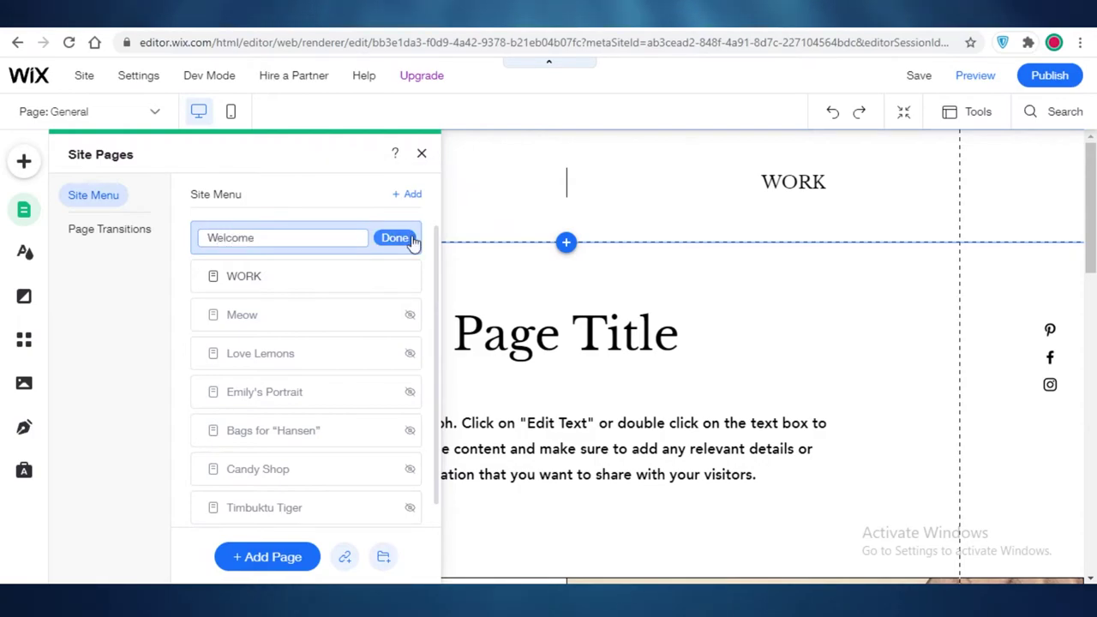
click(393, 237)
click(422, 152)
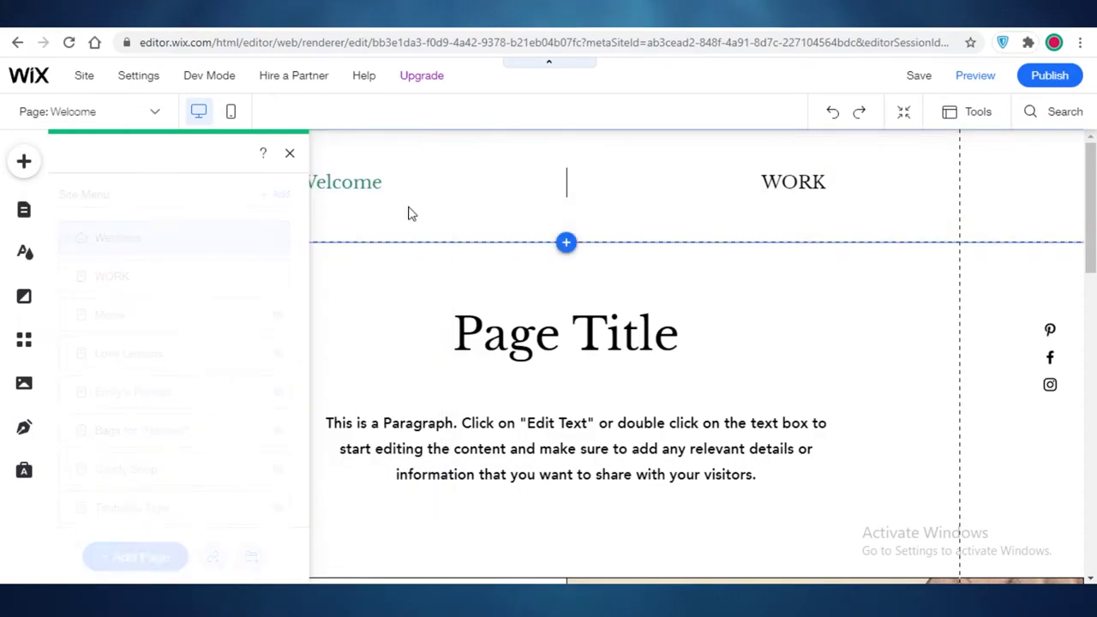
scroll(701, 234, down, 3)
scroll(701, 234, up, 3)
click(337, 180)
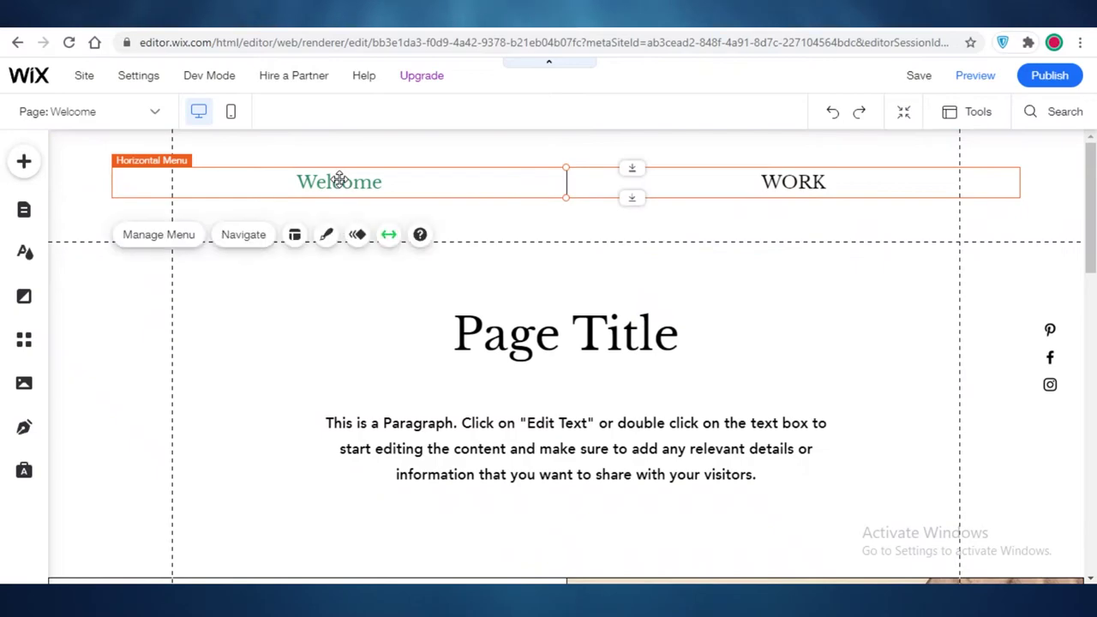
Step: Switch the editor to the WORK page using the page dropdown
click(23, 210)
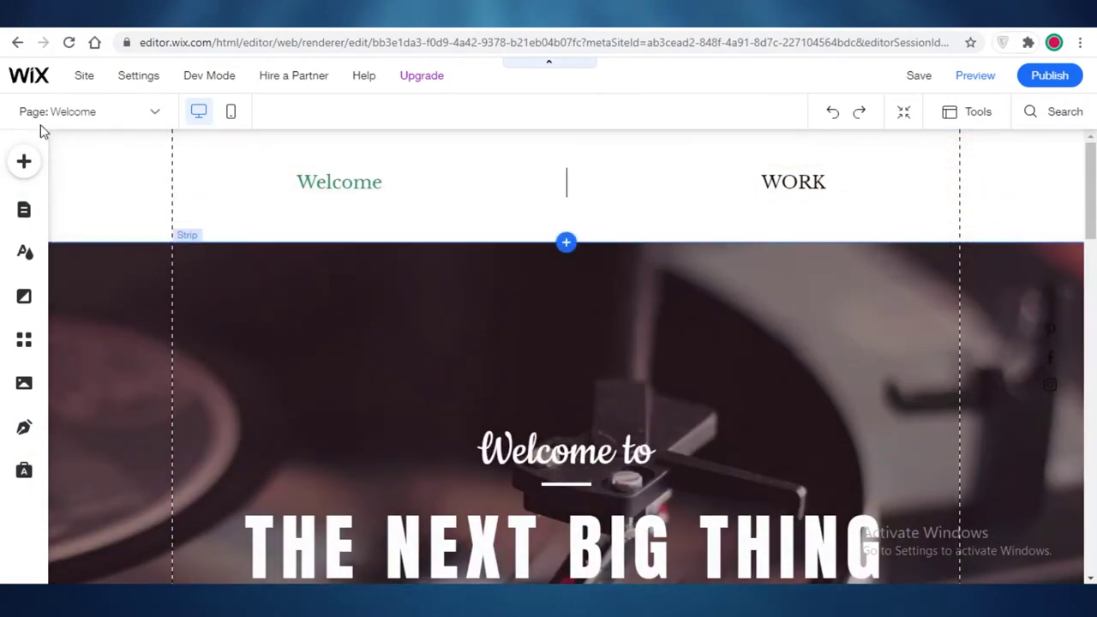
click(43, 111)
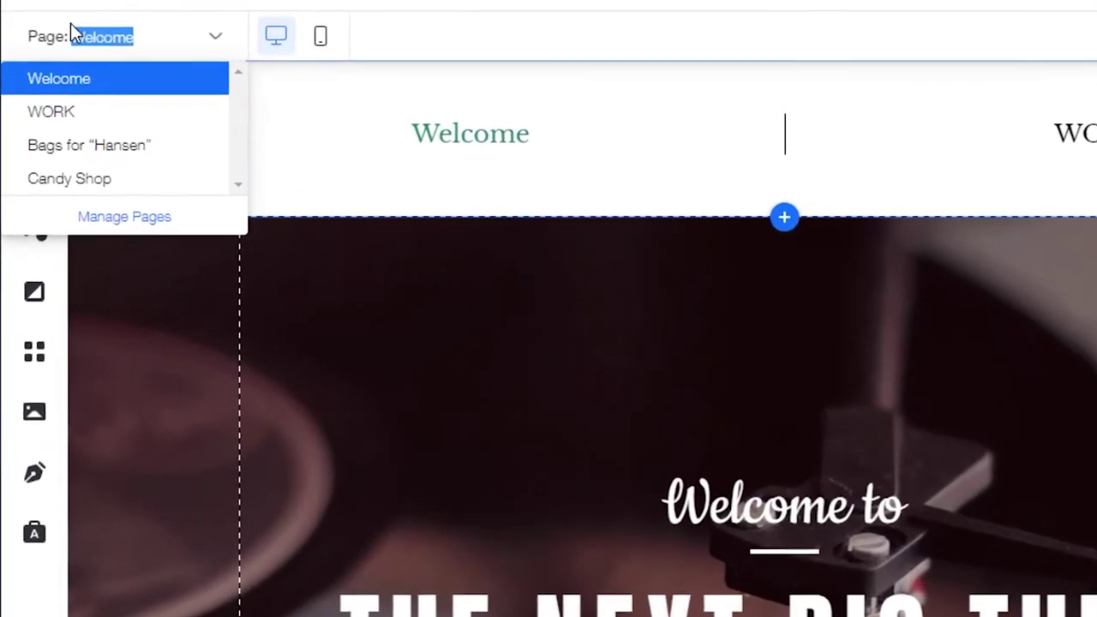
click(102, 76)
click(107, 72)
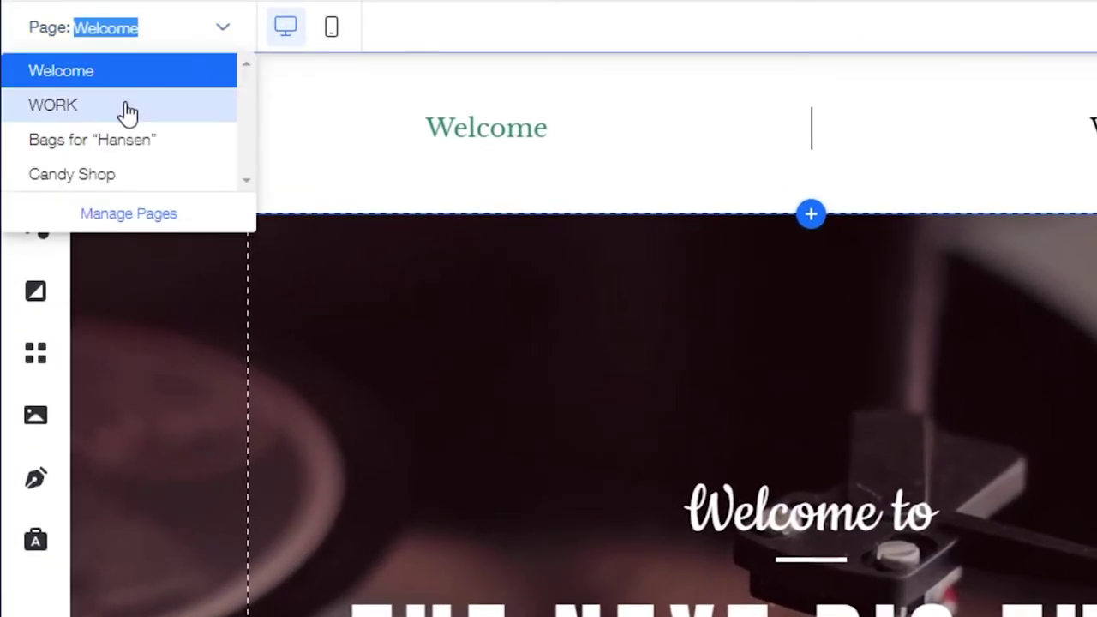
click(127, 22)
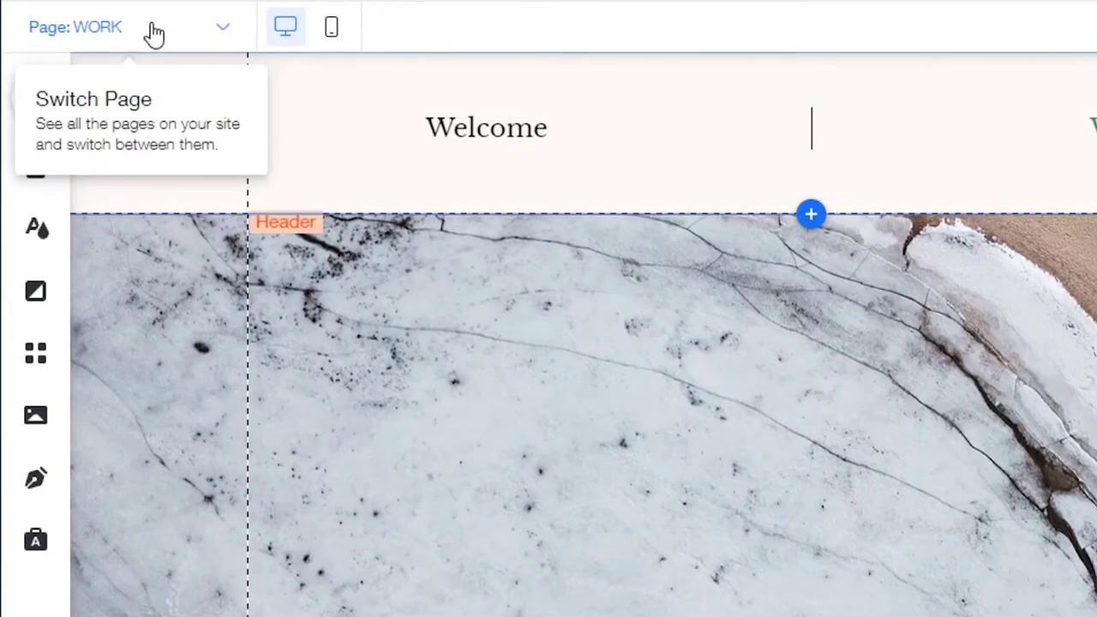
click(142, 27)
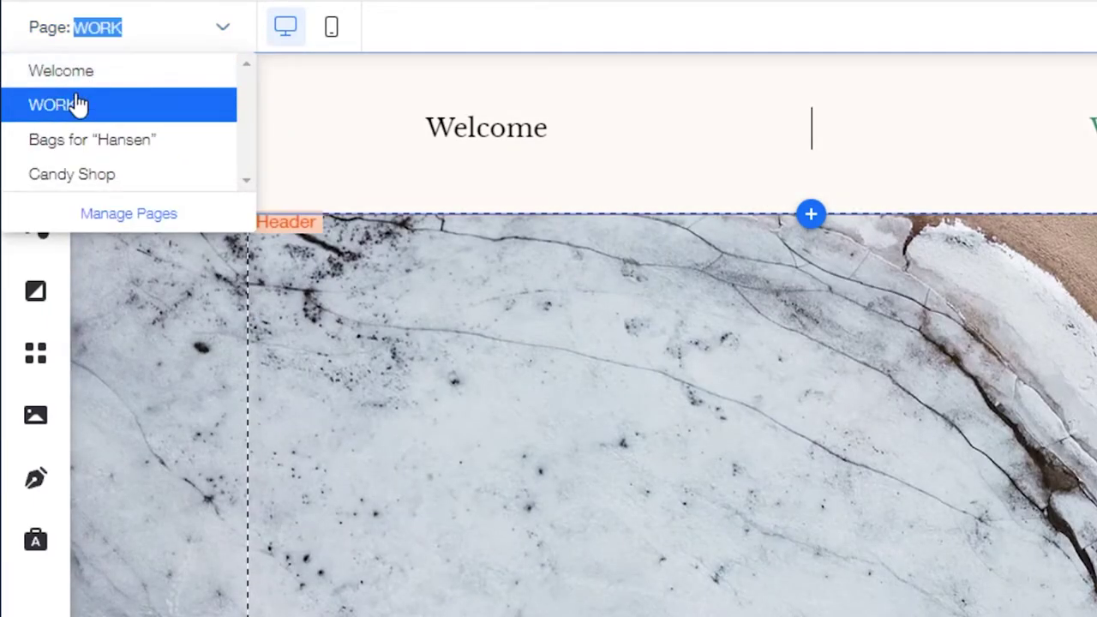
click(76, 105)
scroll(950, 248, down, 5)
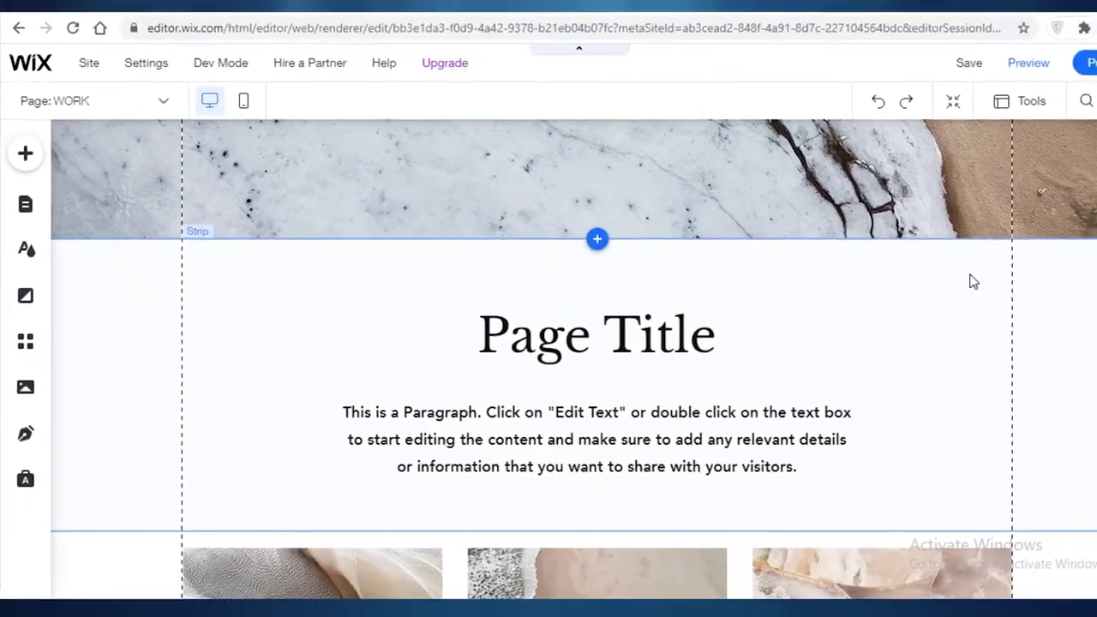
Step: Delete the Page Title strip from the WORK page
click(1092, 260)
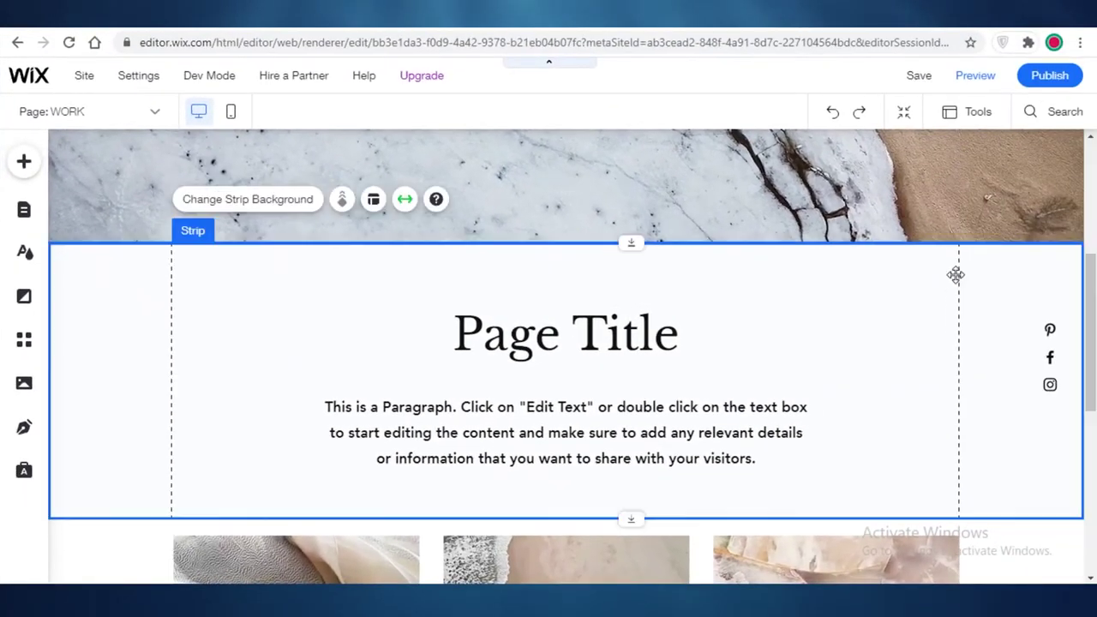
right_click(1018, 250)
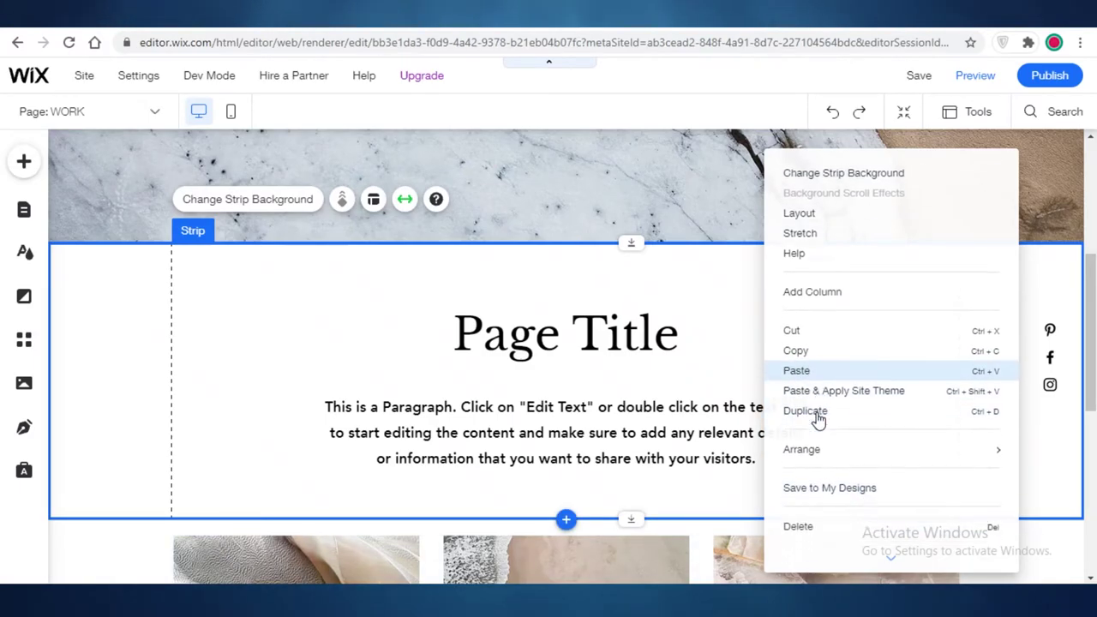
click(789, 509)
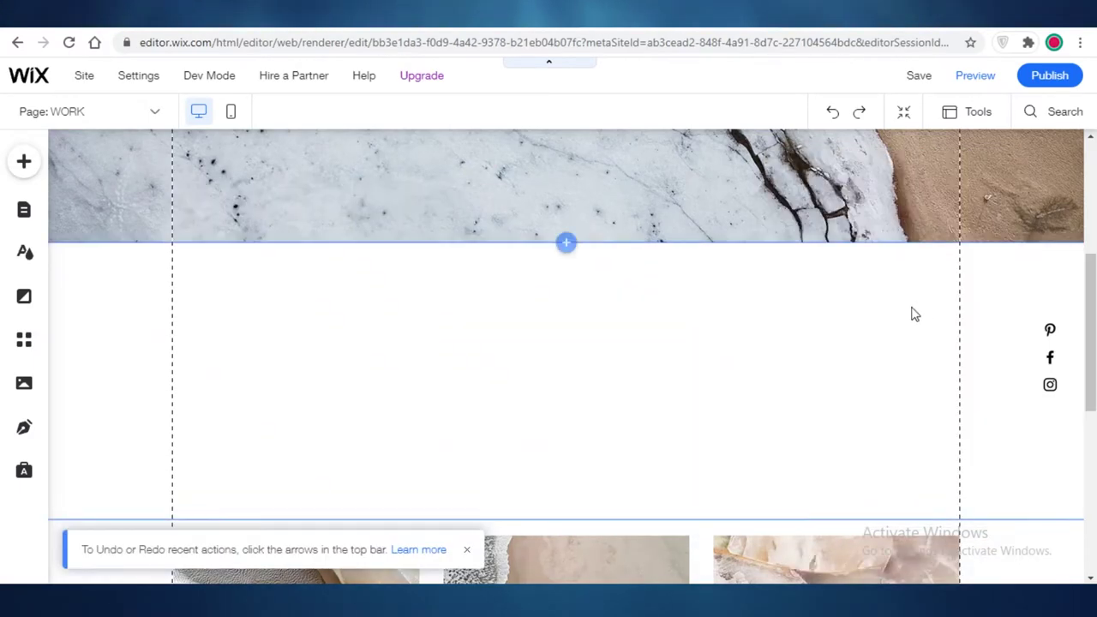
scroll(917, 377, down, 5)
scroll(823, 329, up, 4)
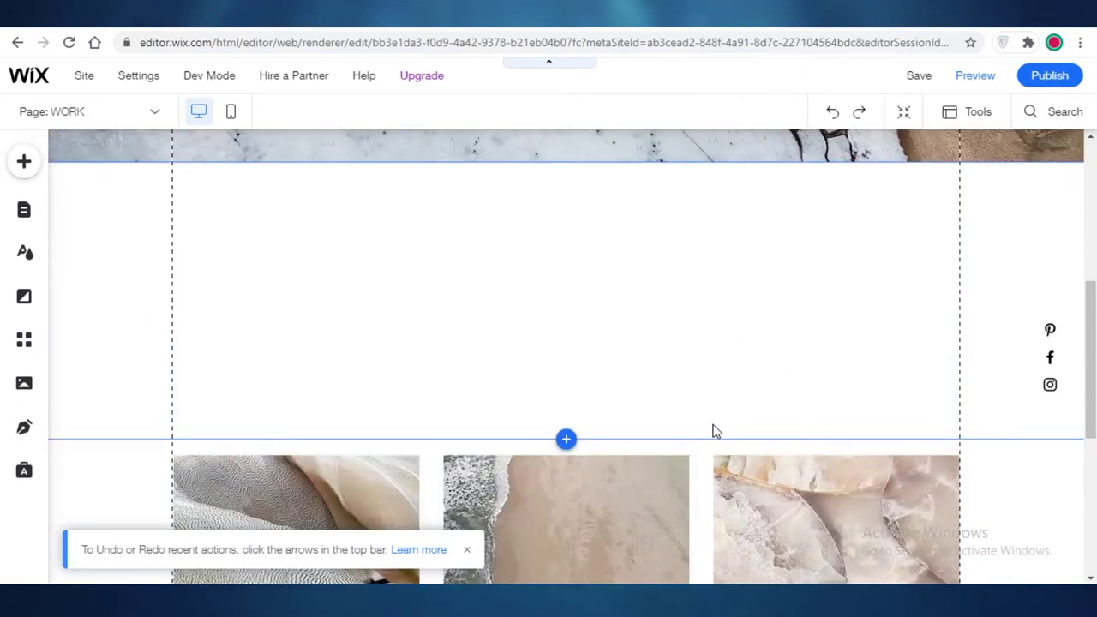
right_click(790, 319)
click(838, 446)
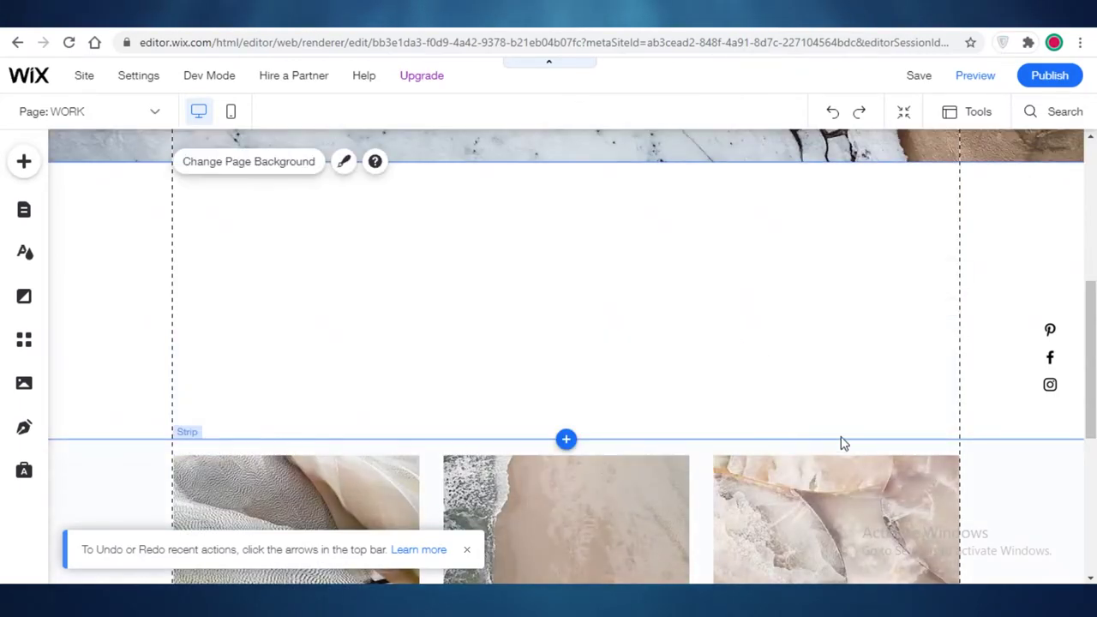
Step: Drag the three-image gallery up directly beneath the marble banner
click(664, 503)
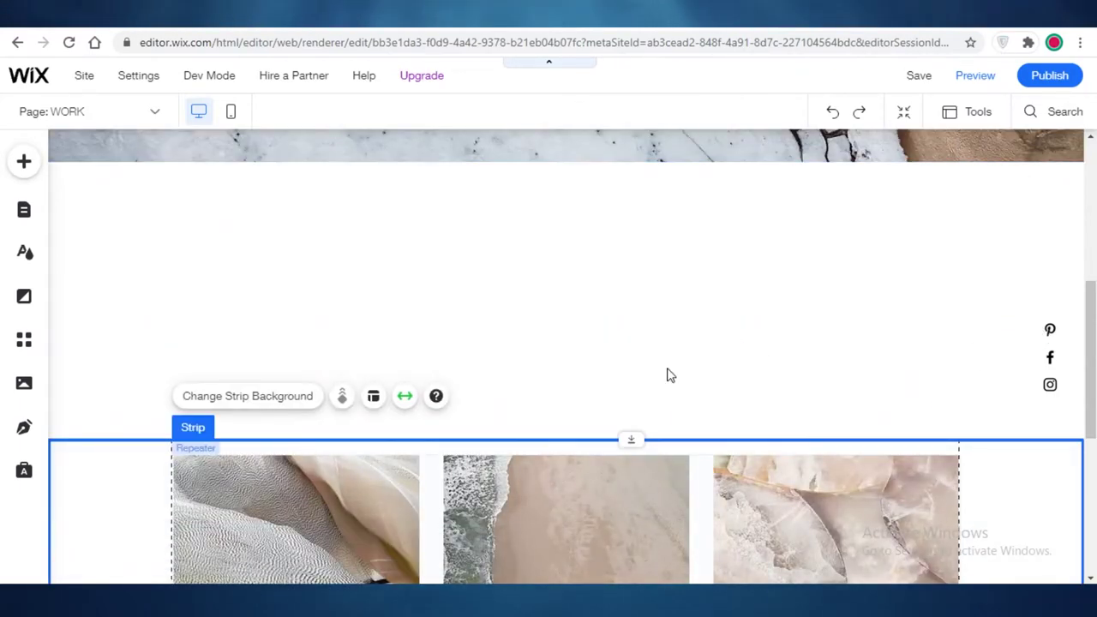
drag(660, 502, 664, 241)
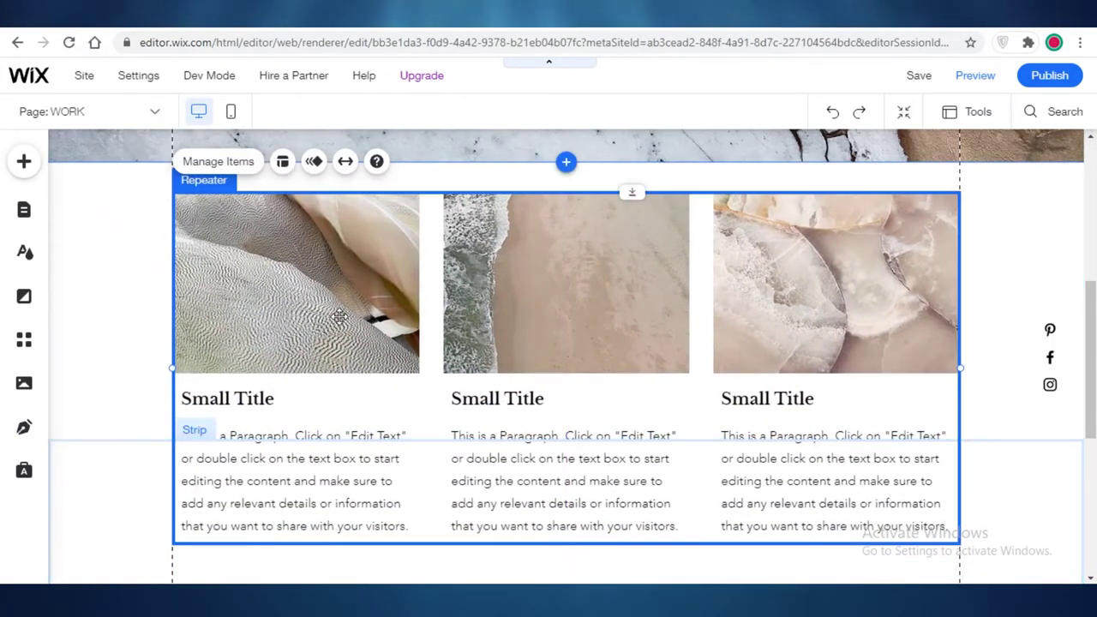
click(277, 219)
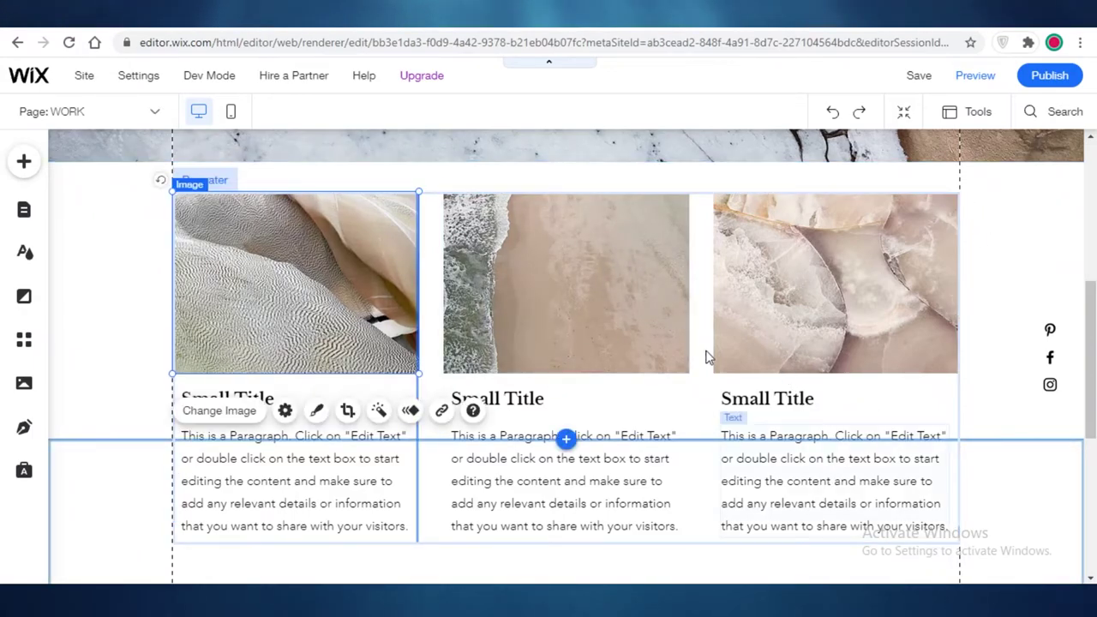
scroll(597, 397, down, 3)
scroll(583, 433, up, 5)
scroll(581, 423, up, 3)
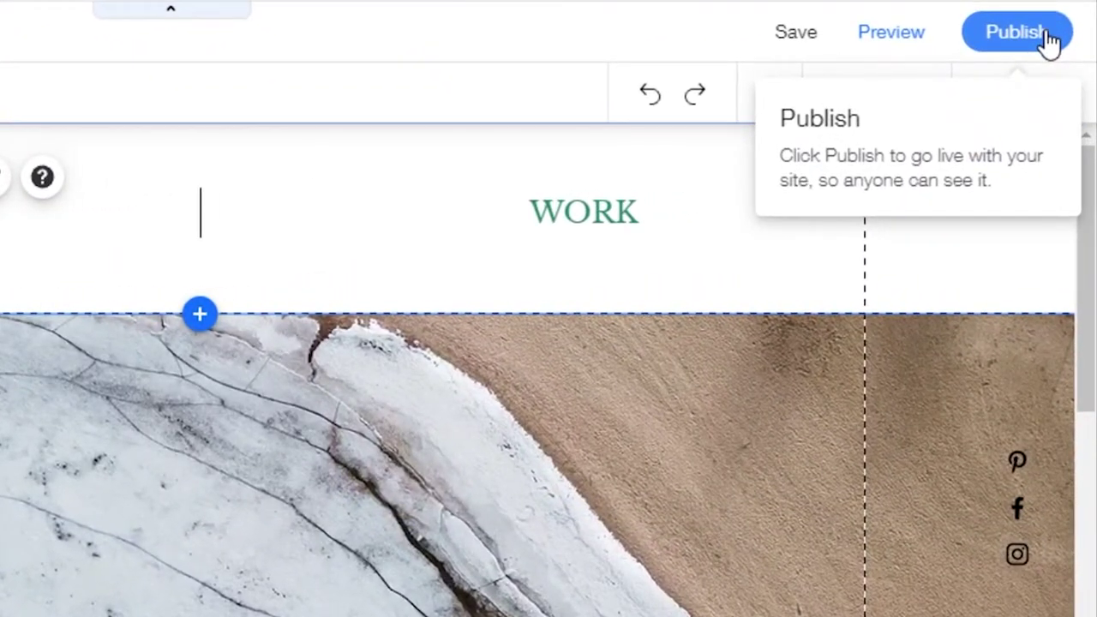
Step: Choose the free wixsite.com domain, trimming the address to janesartprotfolio
click(1063, 51)
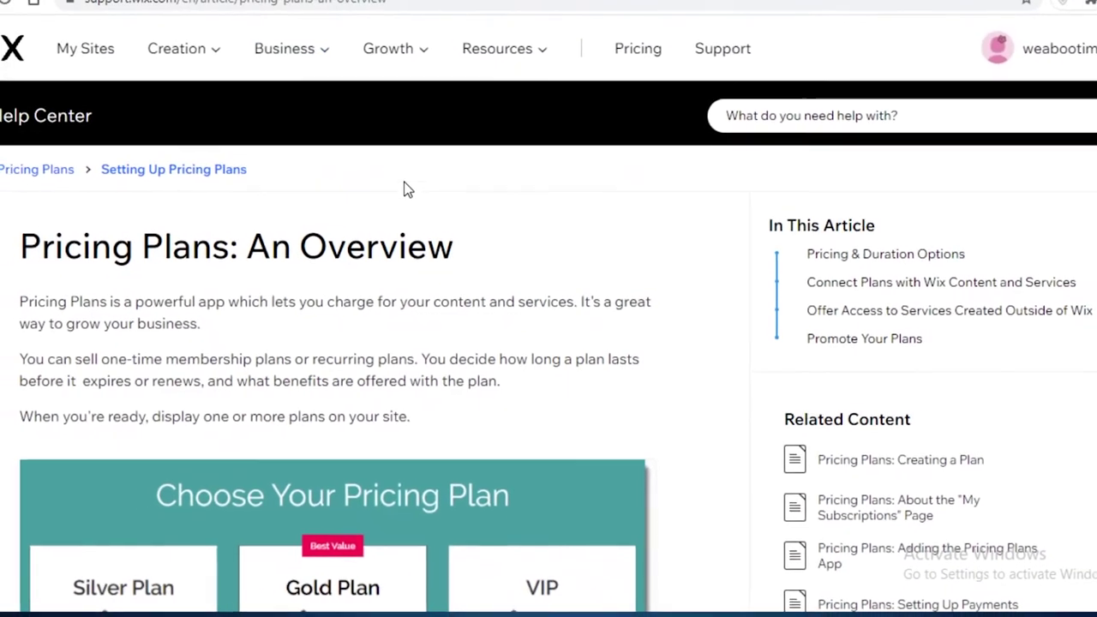
scroll(443, 340, down, 5)
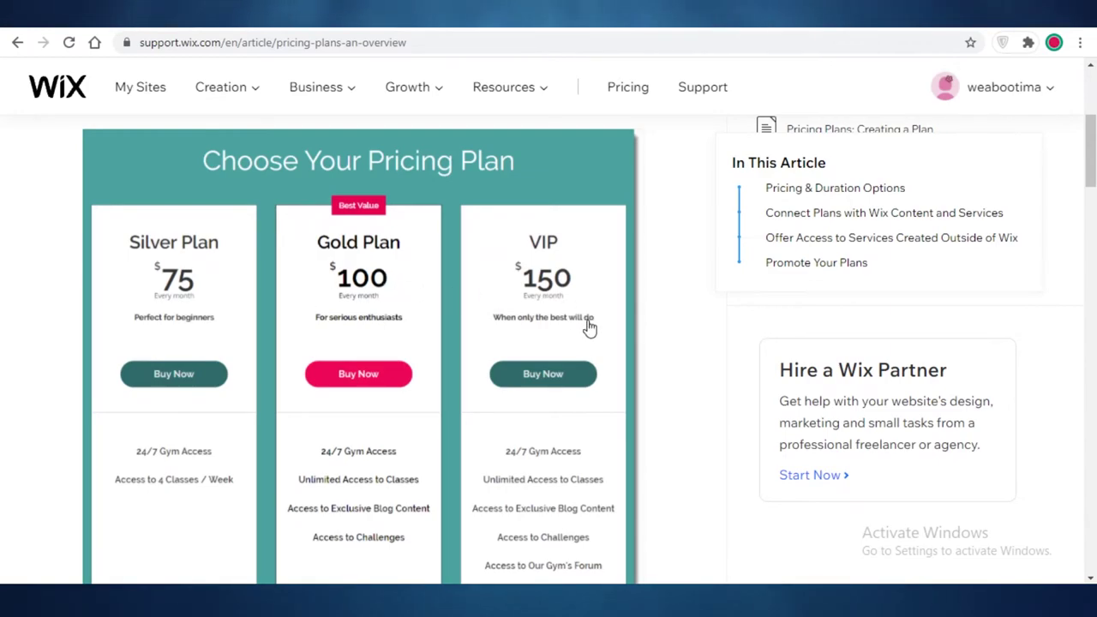
scroll(588, 326, up, 1)
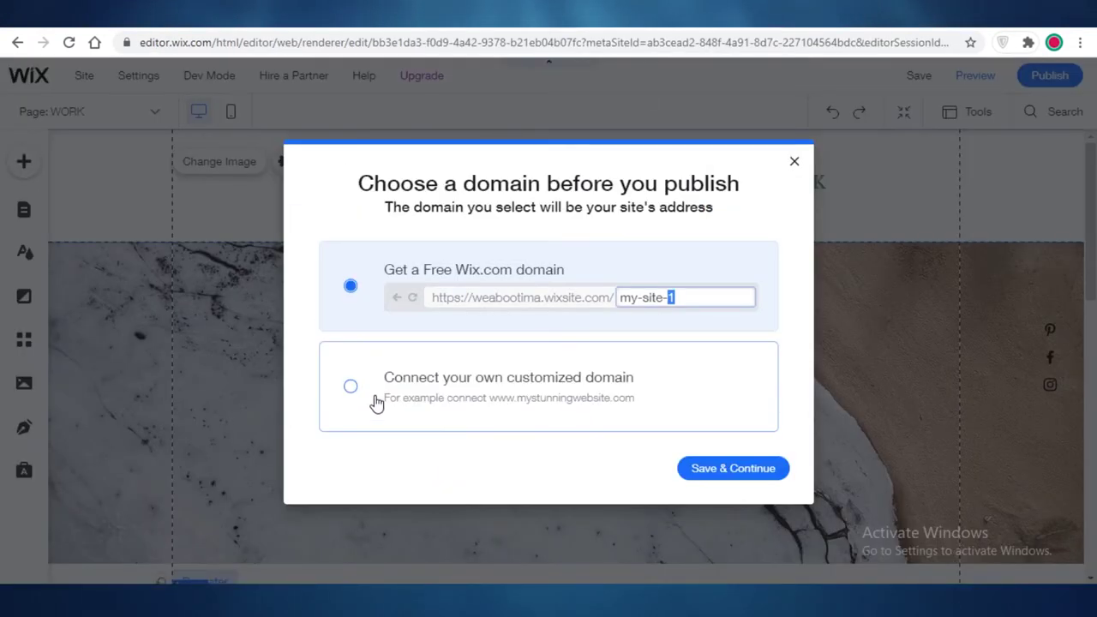
click(376, 403)
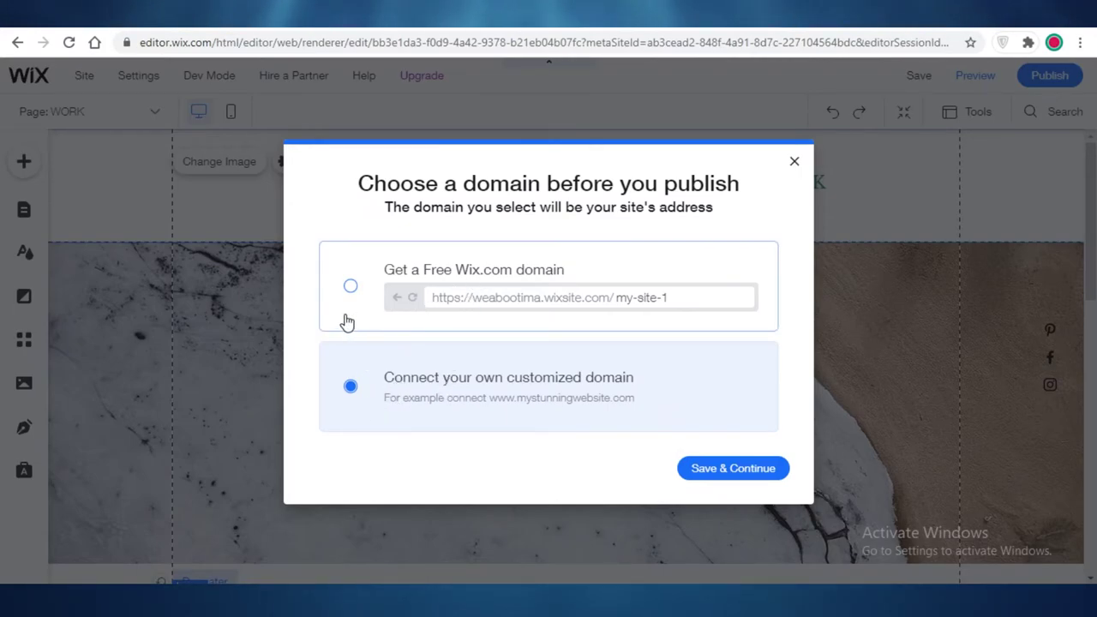
click(356, 288)
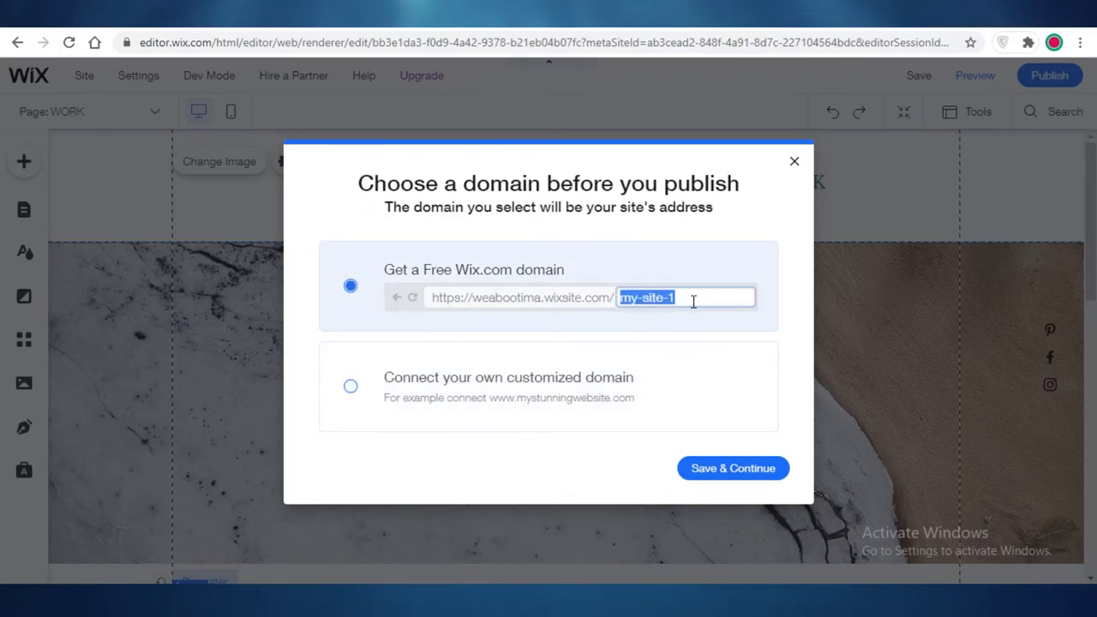
key(BackSpace)
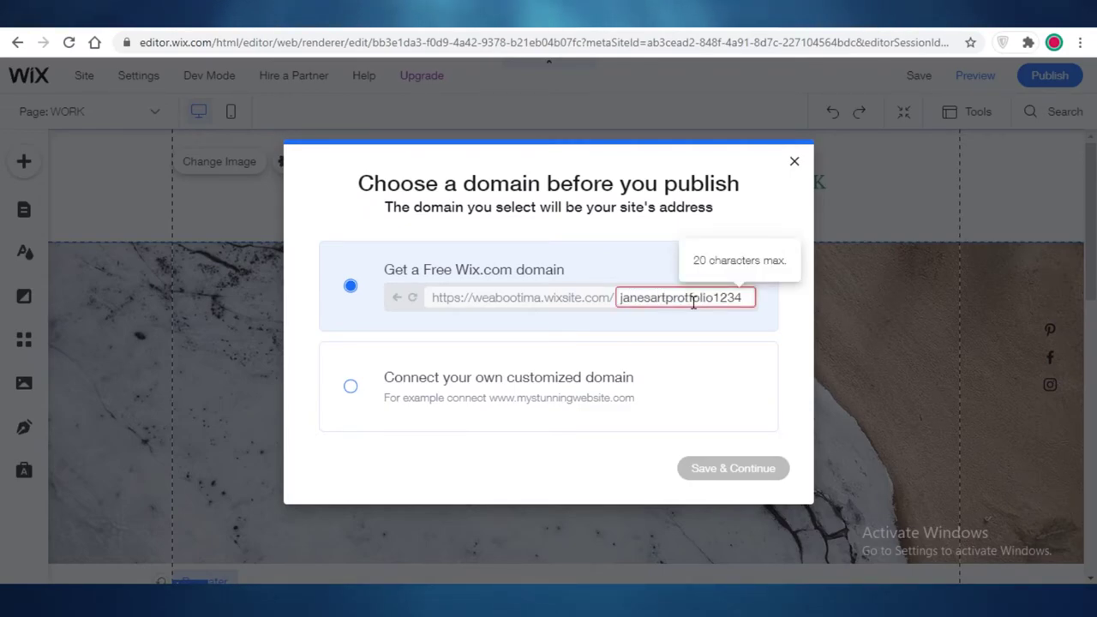
key(BackSpace)
key(BackSpace)
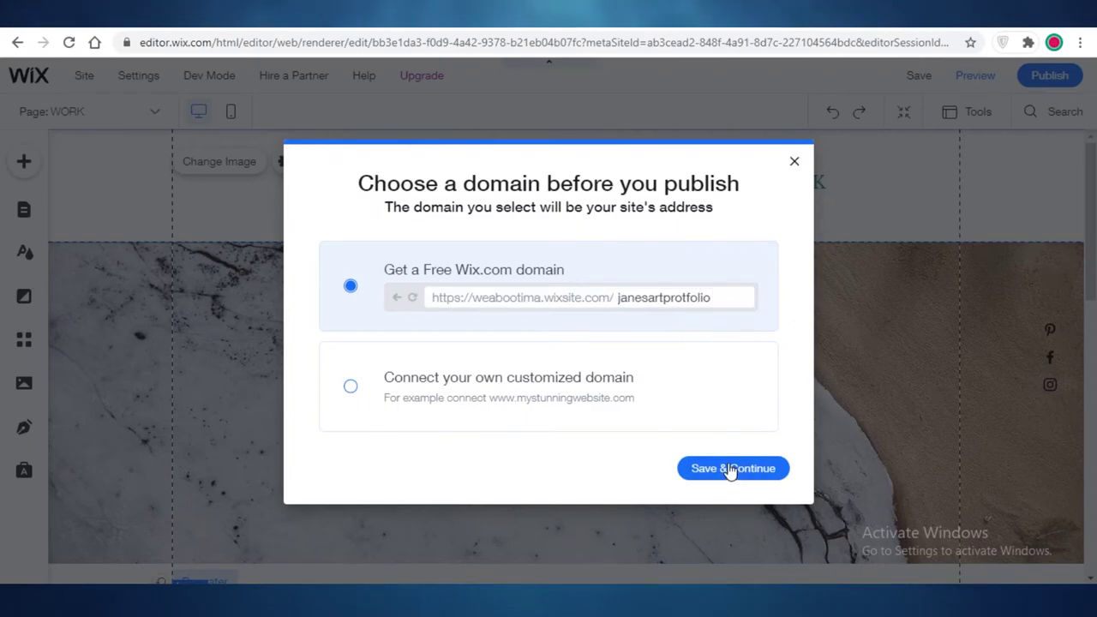
Step: Save the free domain, publish the site and open the live page
click(731, 468)
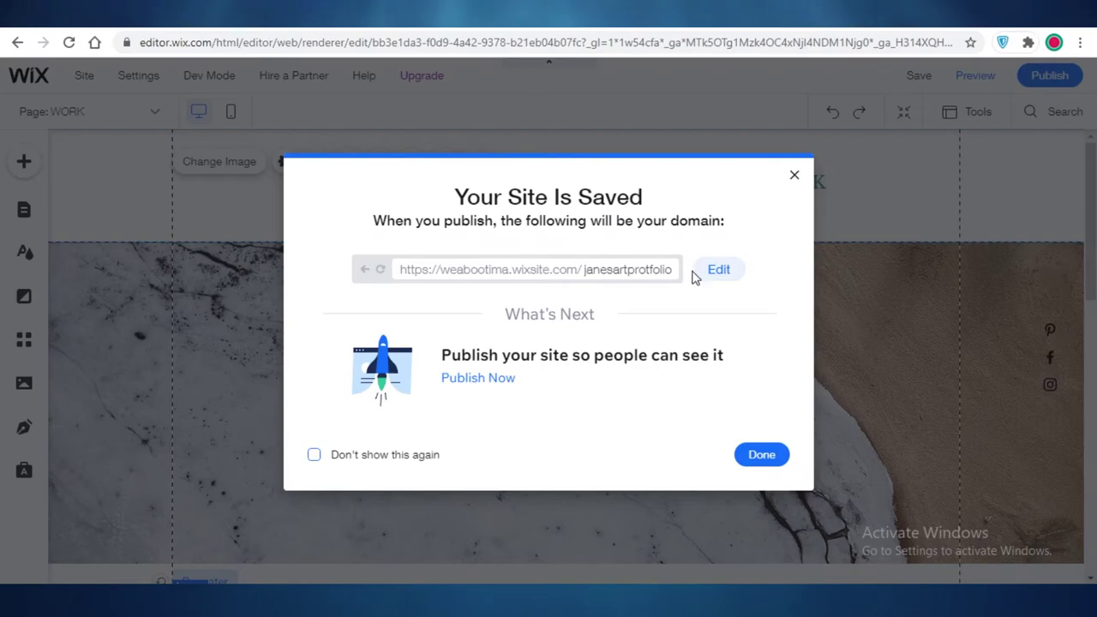
click(477, 389)
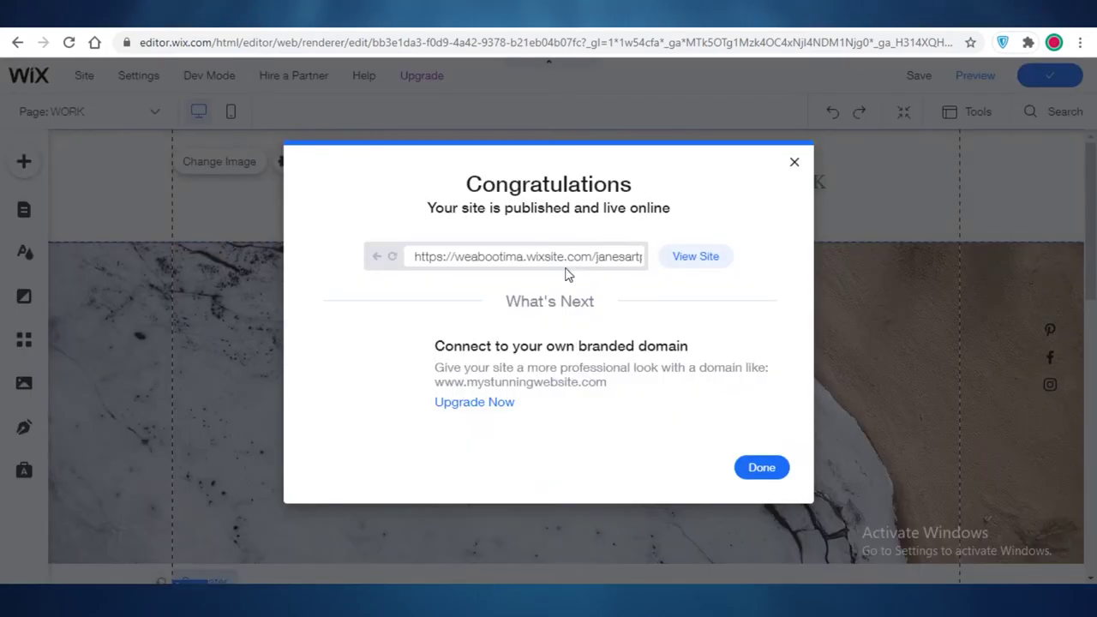
click(711, 262)
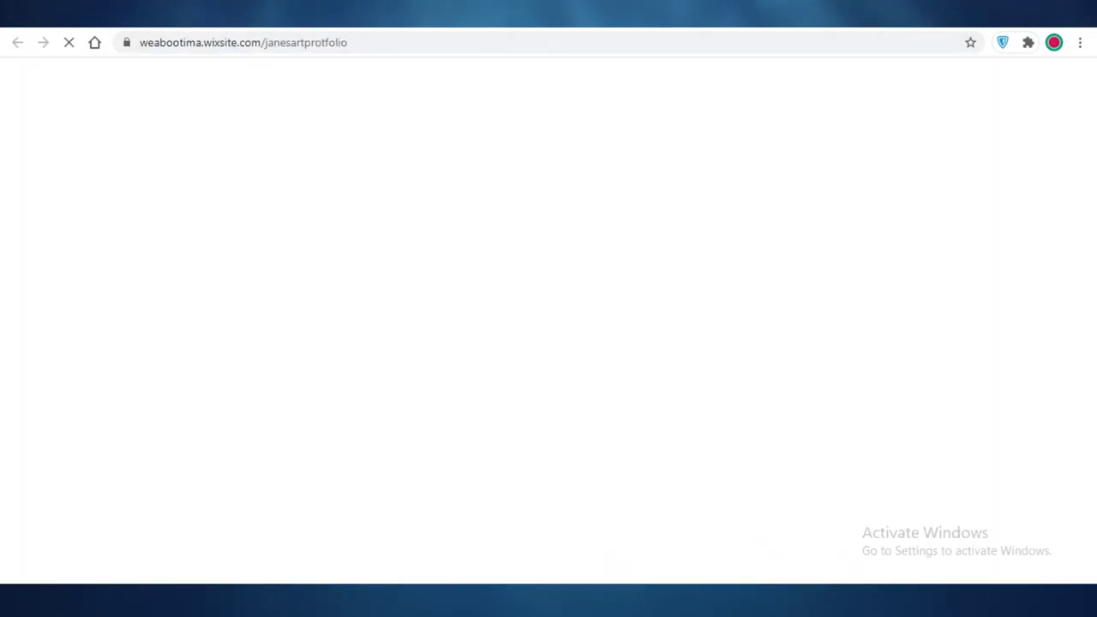
Step: Return to My Sites and open the Janesartprotfolio site's live URL from its Site Actions
key(ctrl+w)
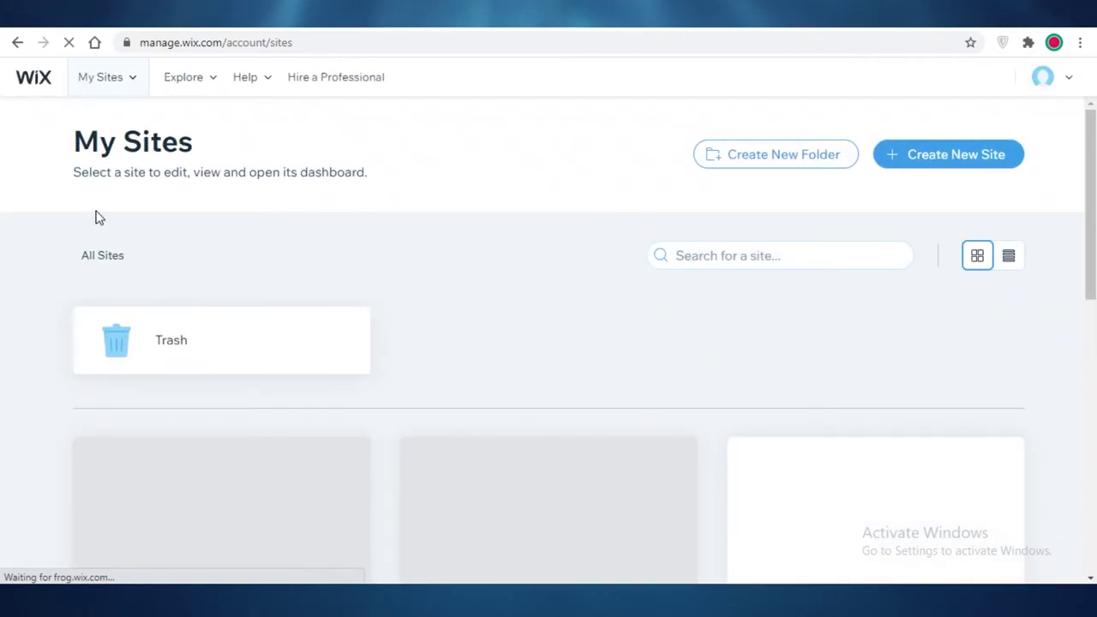
scroll(172, 377, down, 3)
mouse_move(166, 384)
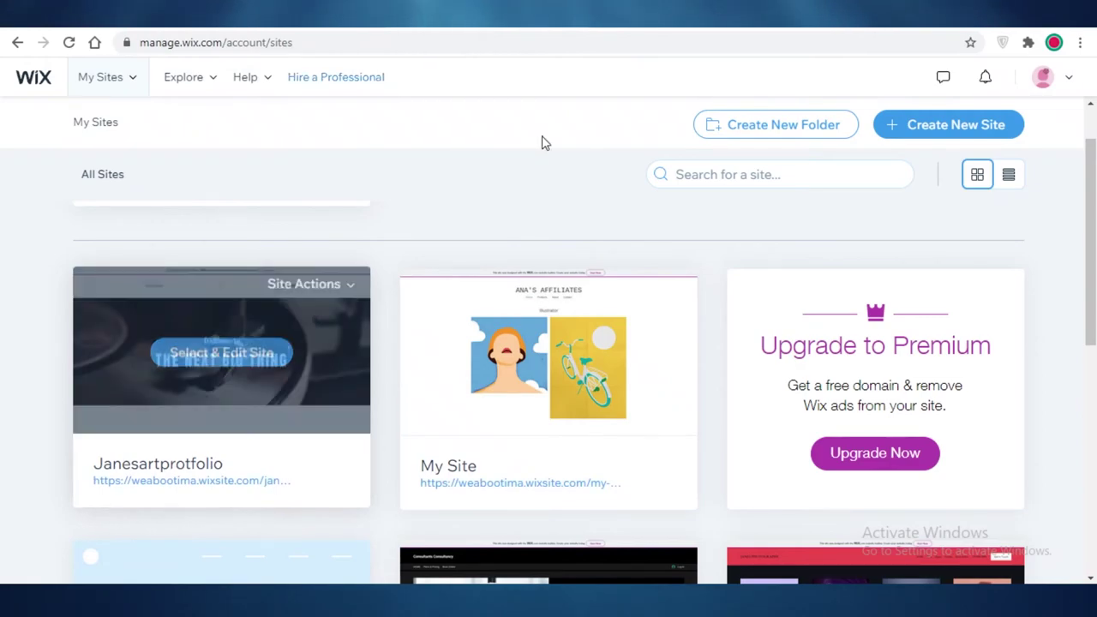
click(303, 285)
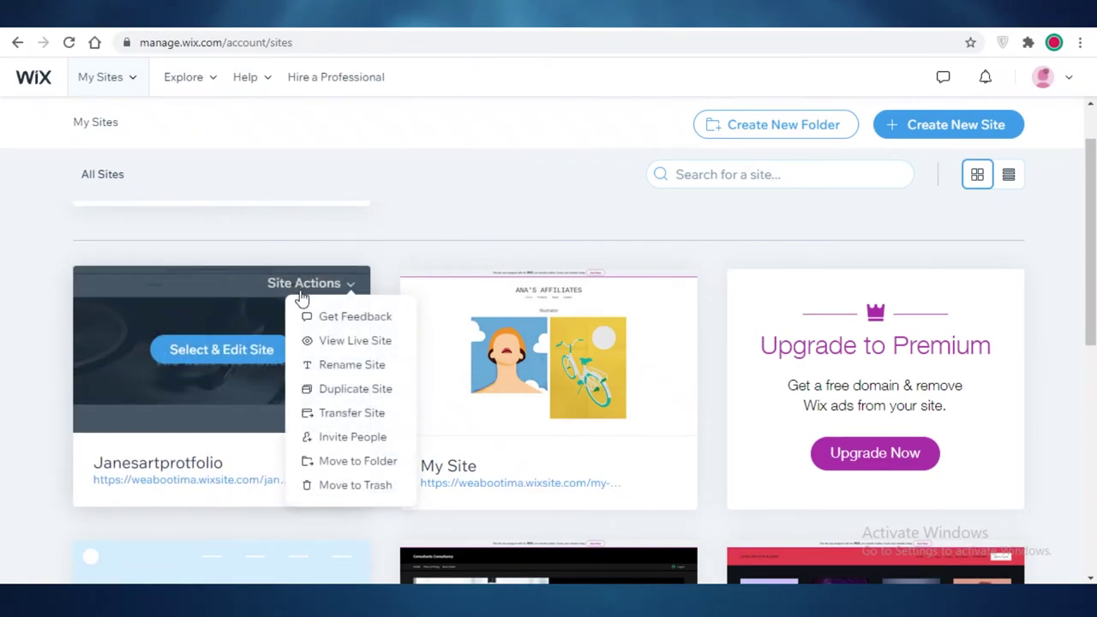
click(162, 477)
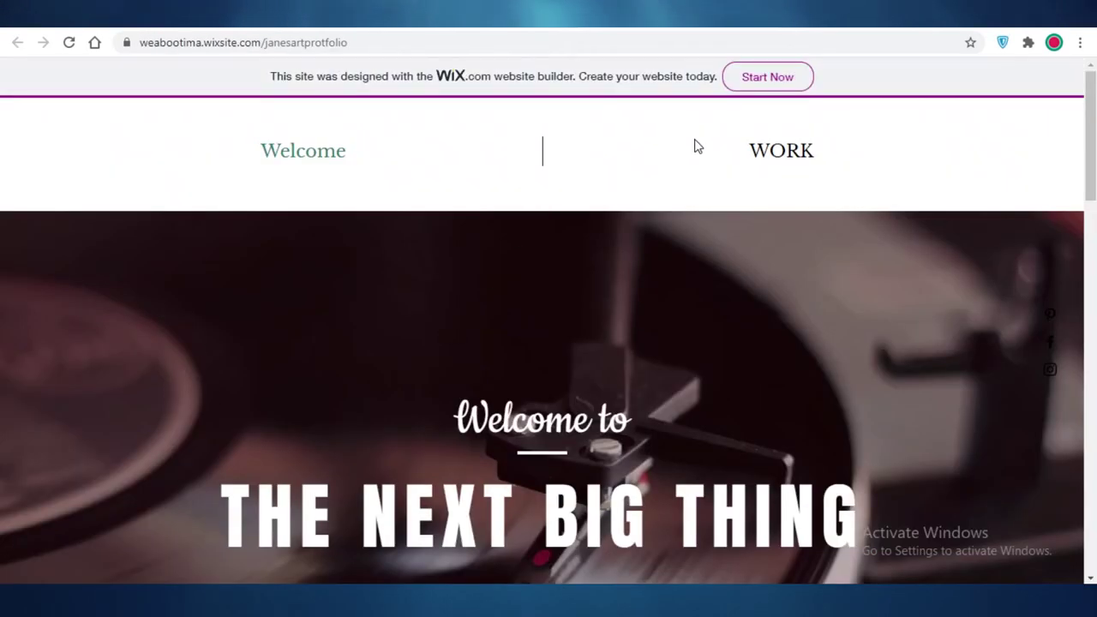
Step: Scroll through the live Welcome page, then view the WORK page
scroll(1001, 227, down, 4)
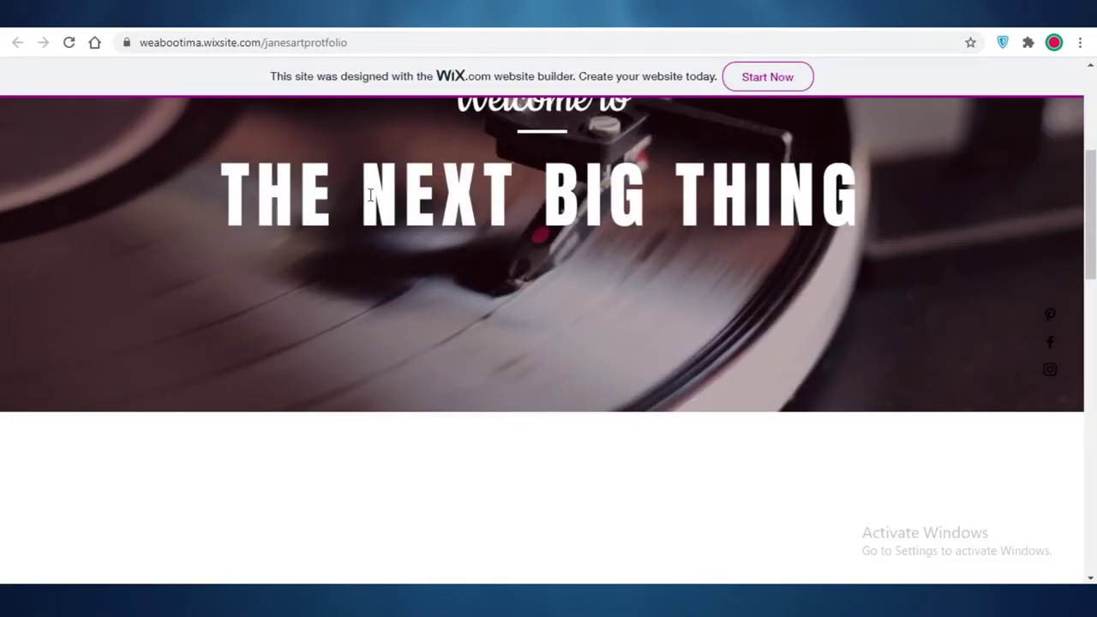
scroll(394, 174, up, 4)
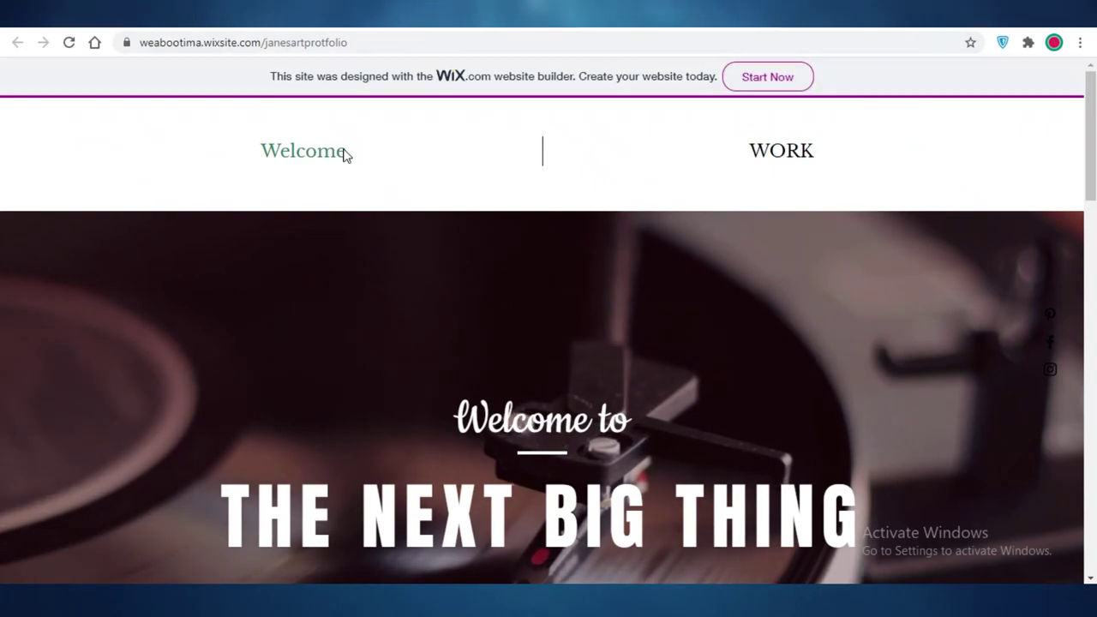
scroll(345, 157, down, 5)
scroll(453, 265, up, 5)
click(804, 157)
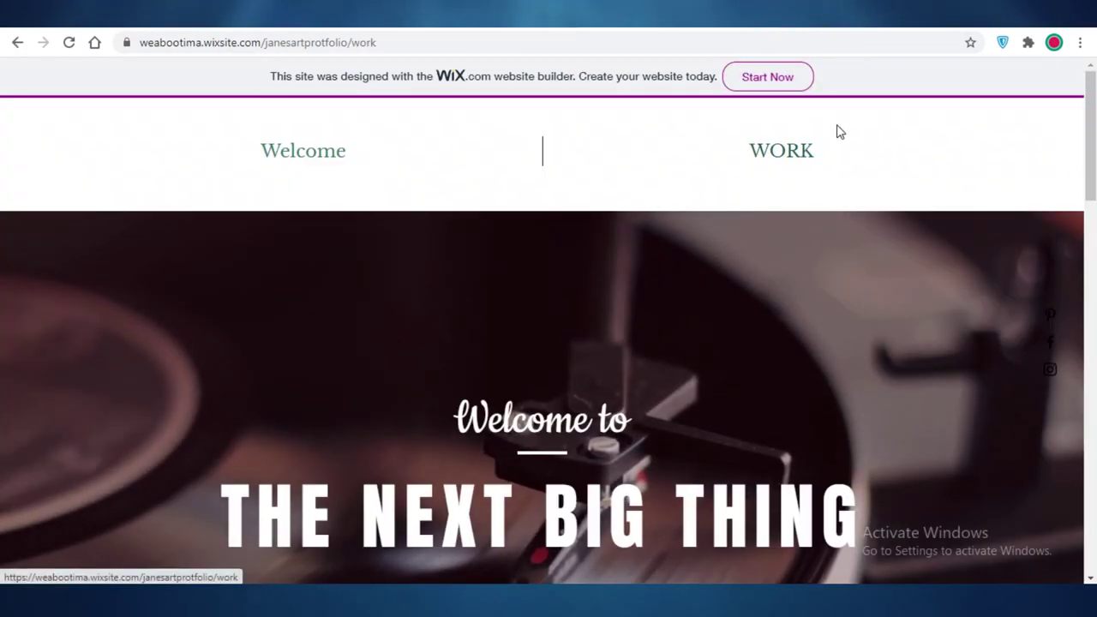
scroll(558, 403, down, 5)
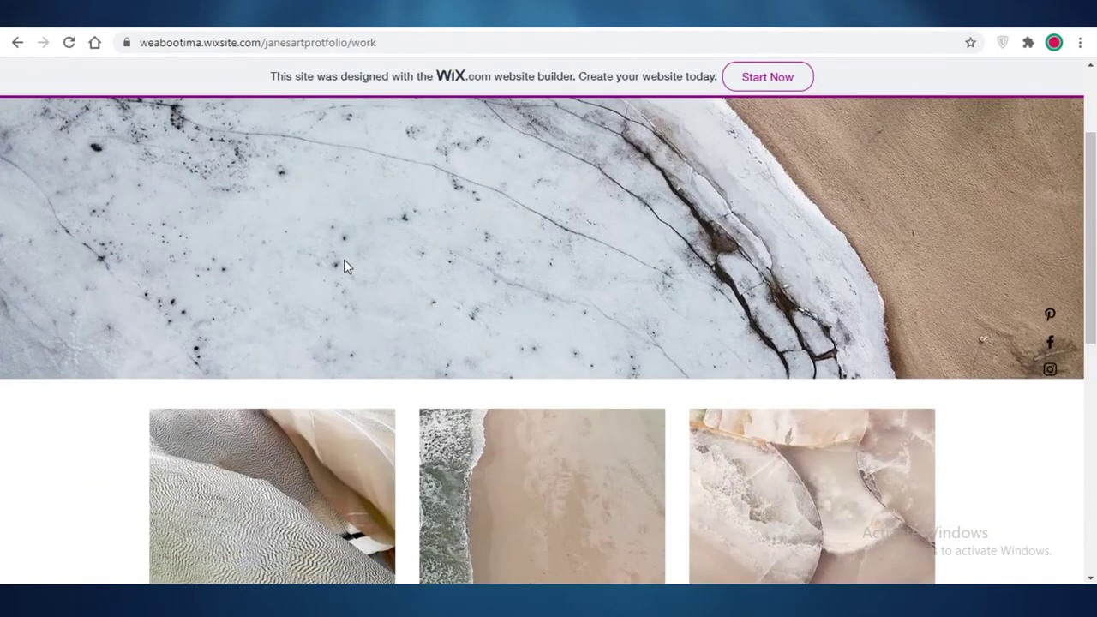
scroll(711, 153, up, 4)
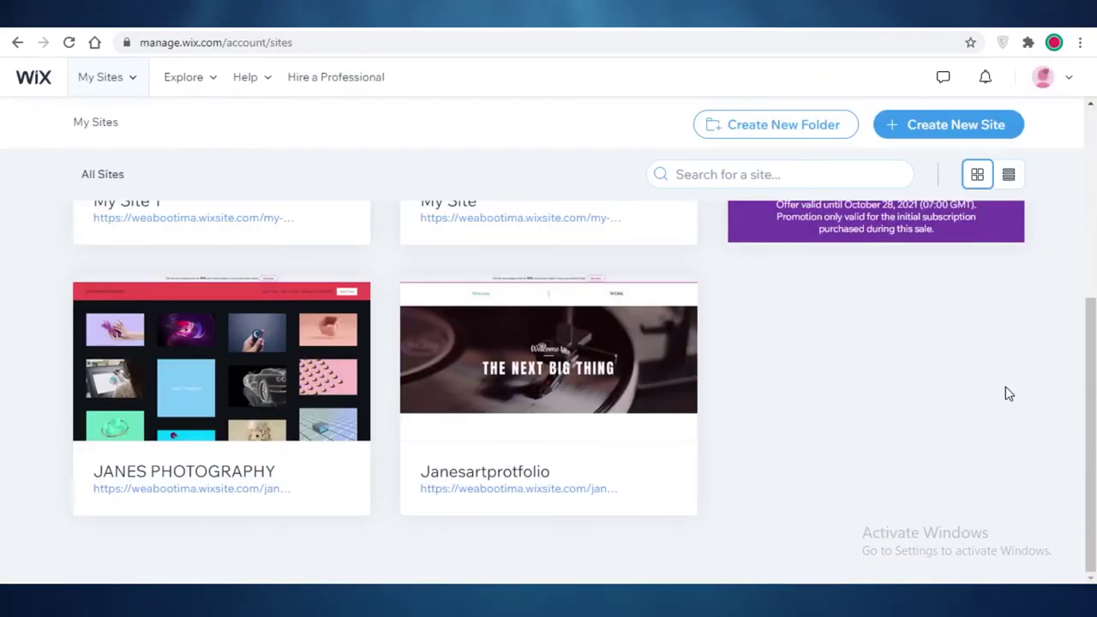
Step: Use Select & Edit Site on the Janesartprotfolio card in My Sites
scroll(5, 367, up, 2)
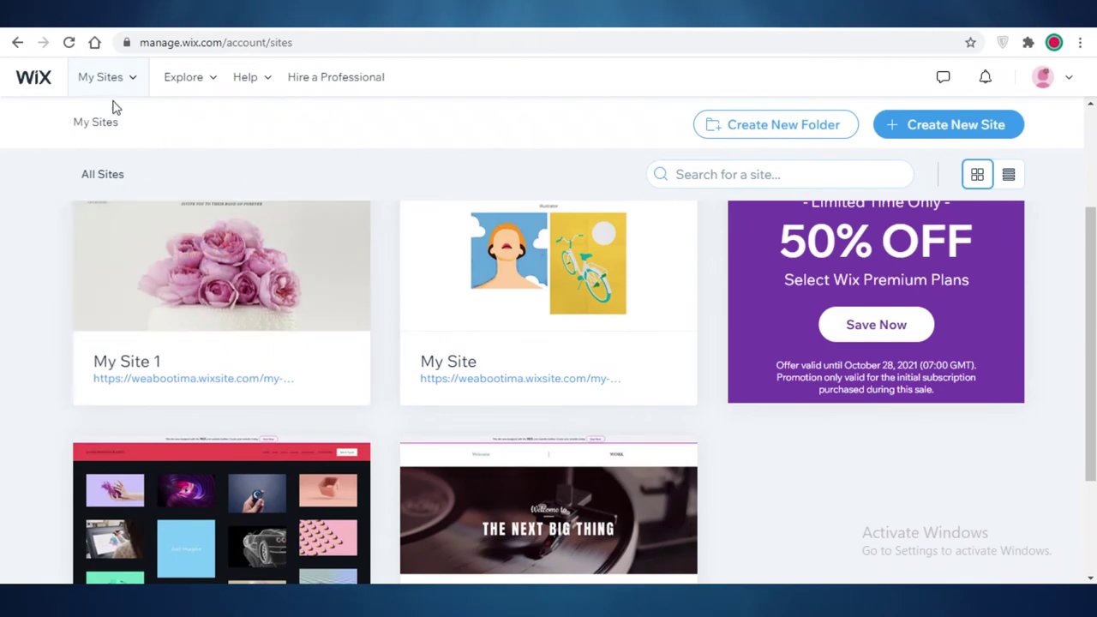
mouse_move(86, 292)
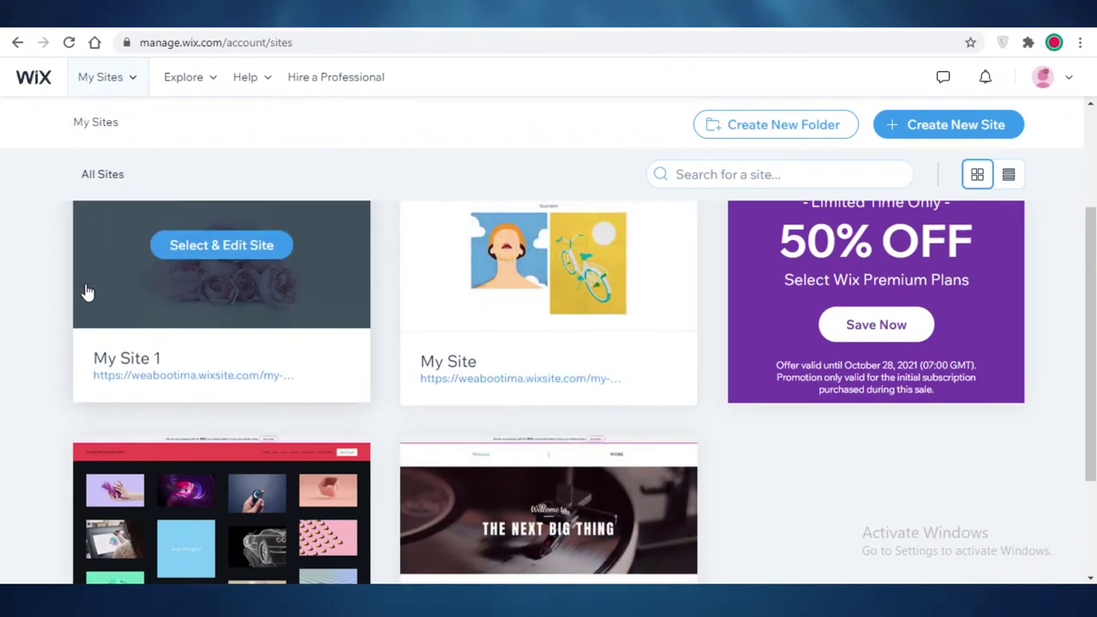
scroll(526, 325, down, 2)
mouse_move(550, 372)
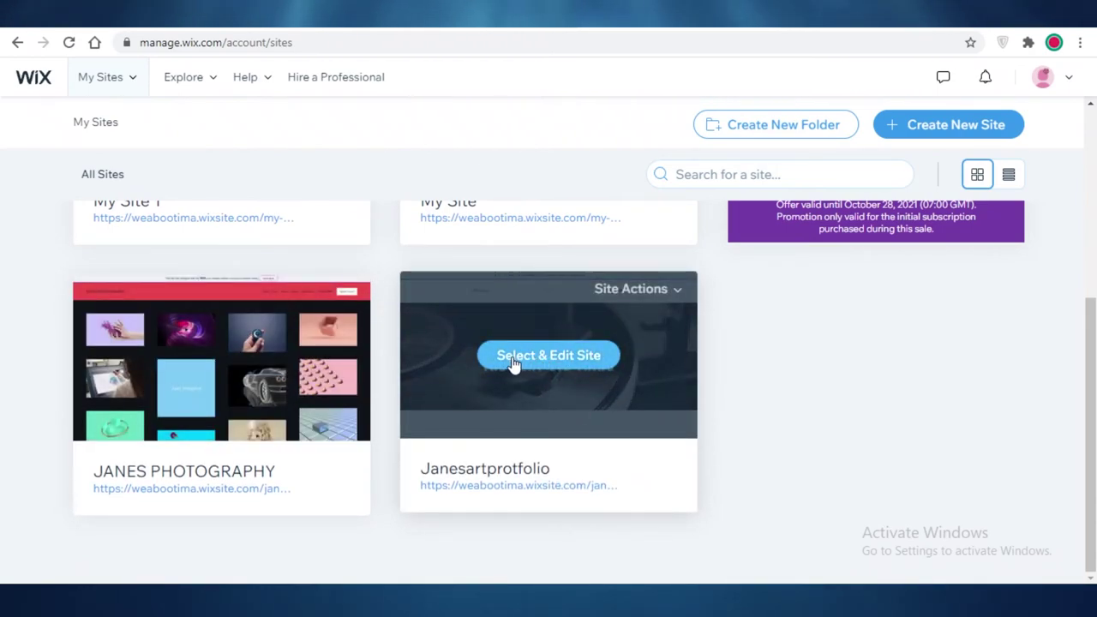
click(513, 363)
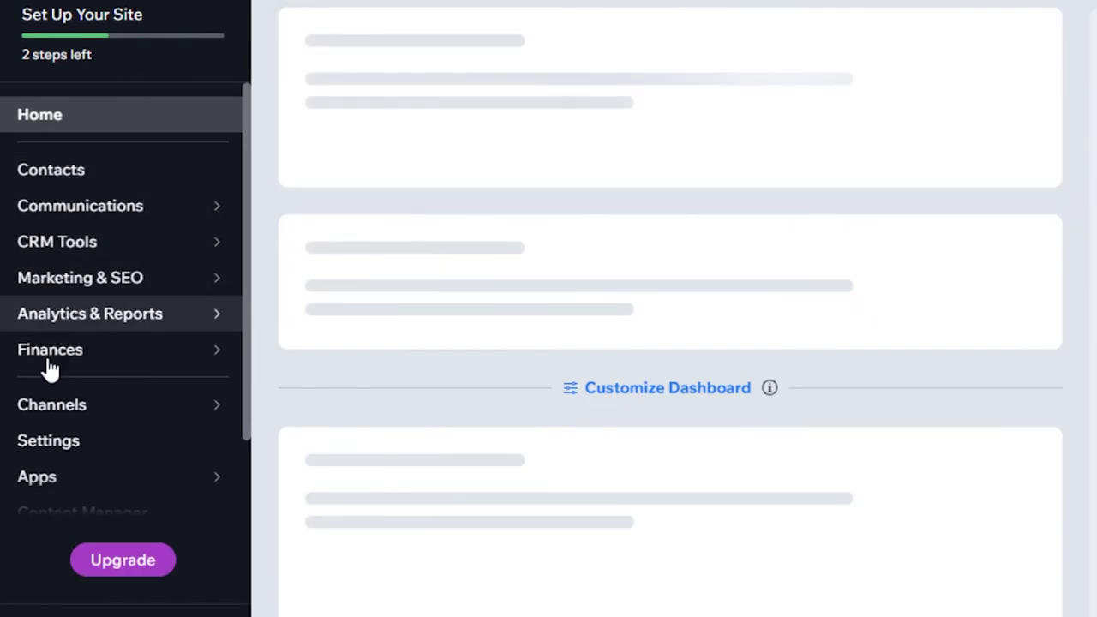
scroll(46, 368, down, 1)
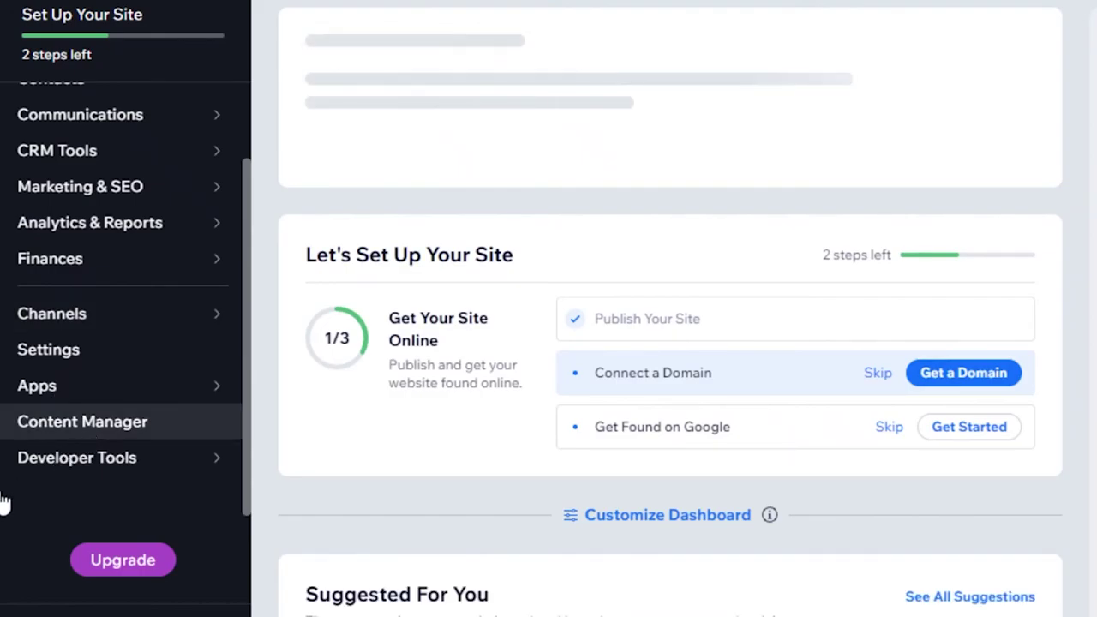
scroll(595, 285, down, 3)
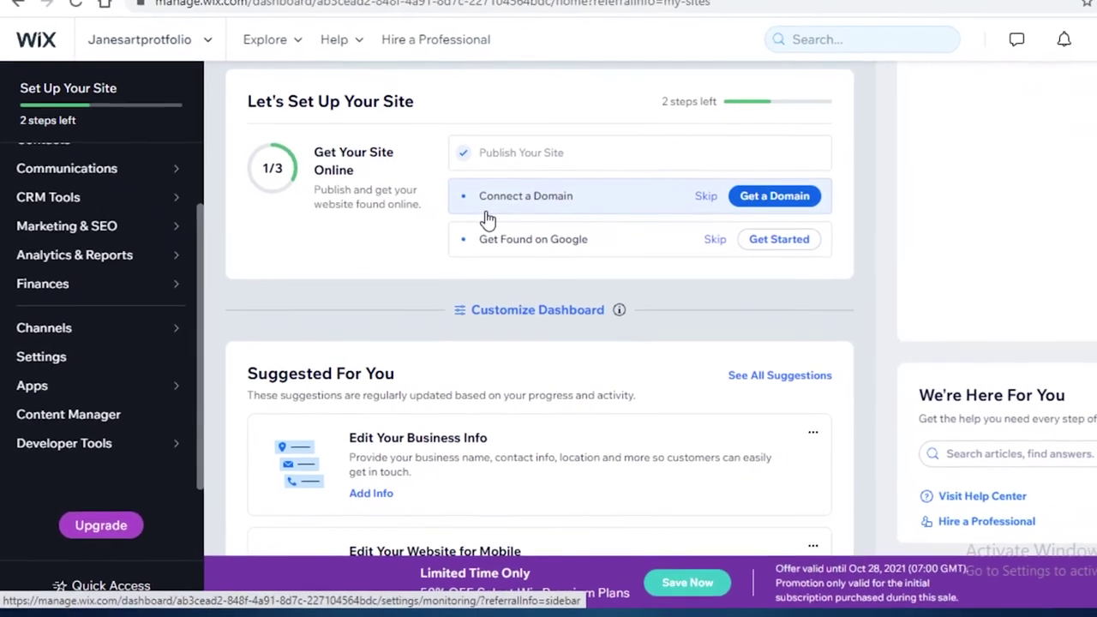
scroll(566, 257, up, 3)
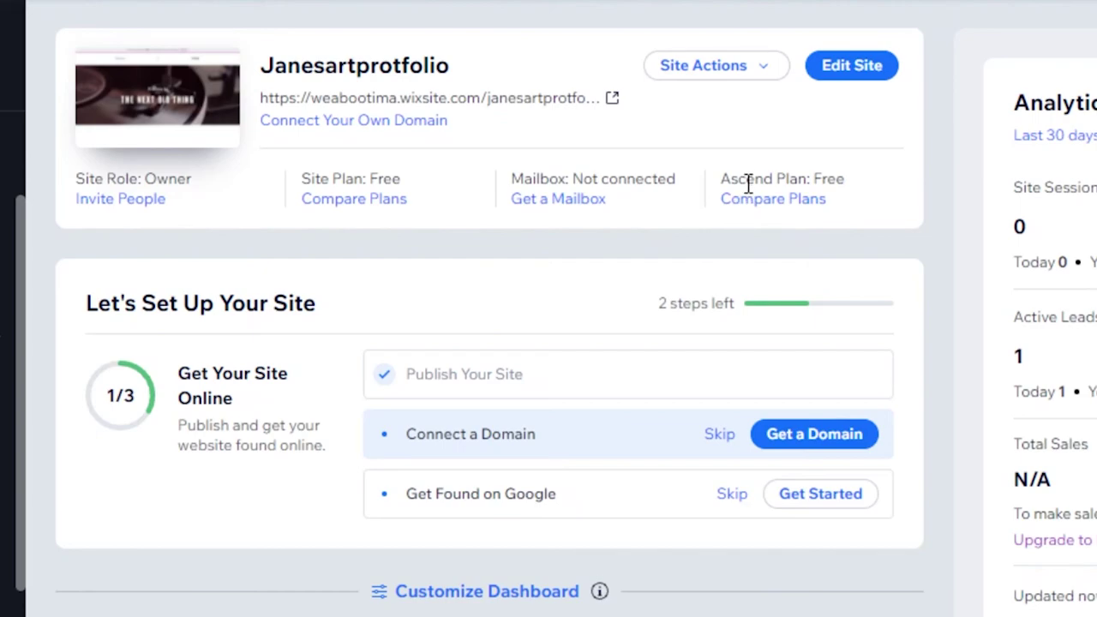
click(123, 214)
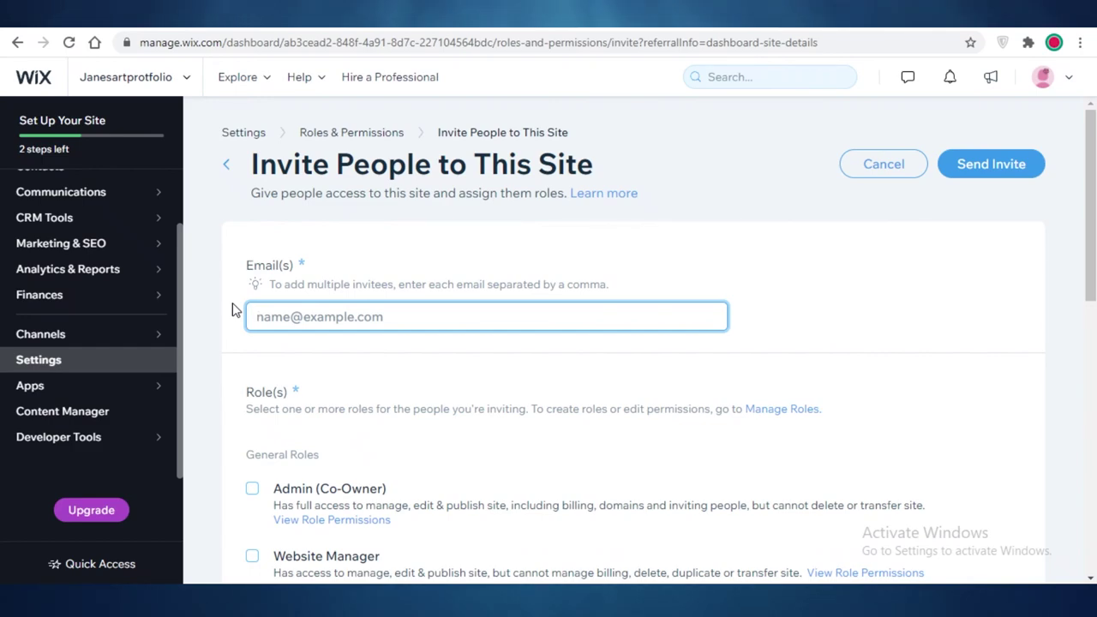
scroll(406, 383, down, 3)
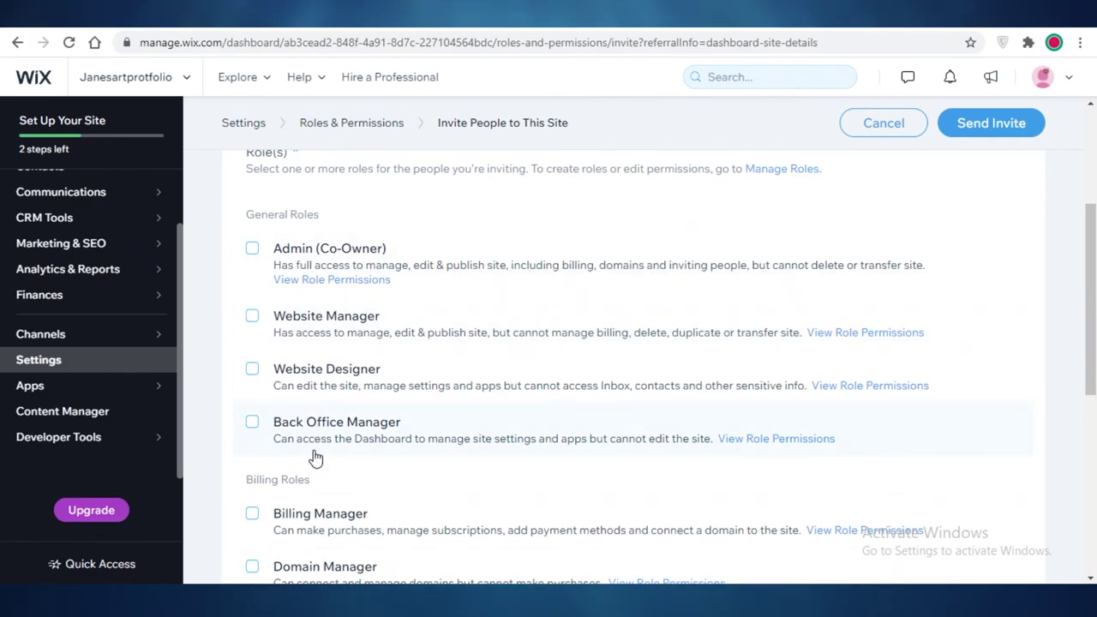
scroll(316, 458, down, 1)
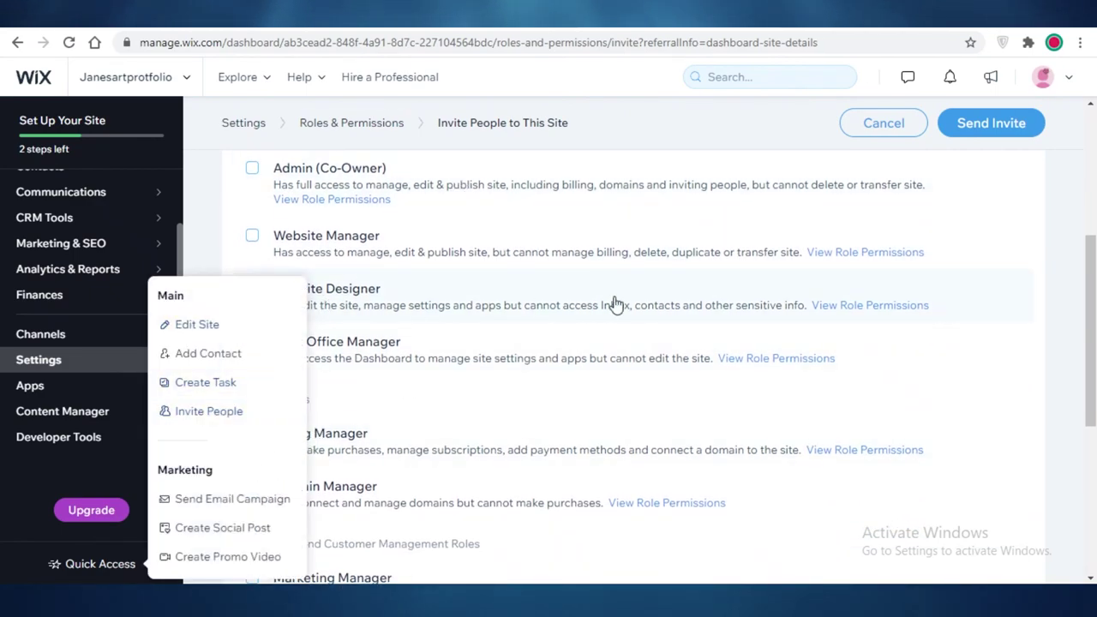
scroll(676, 333, down, 5)
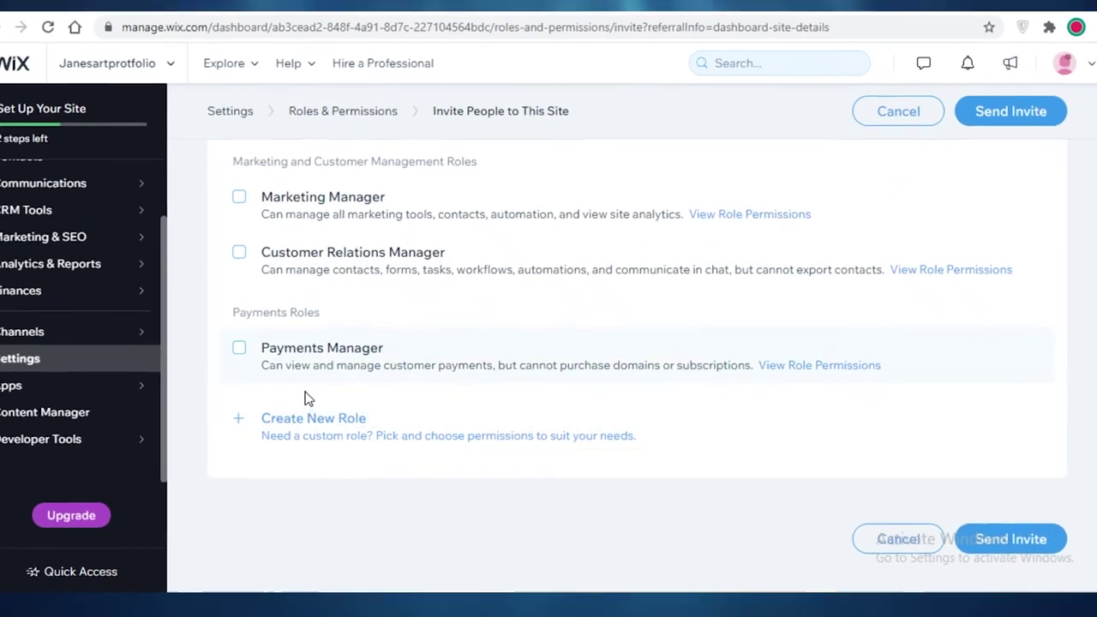